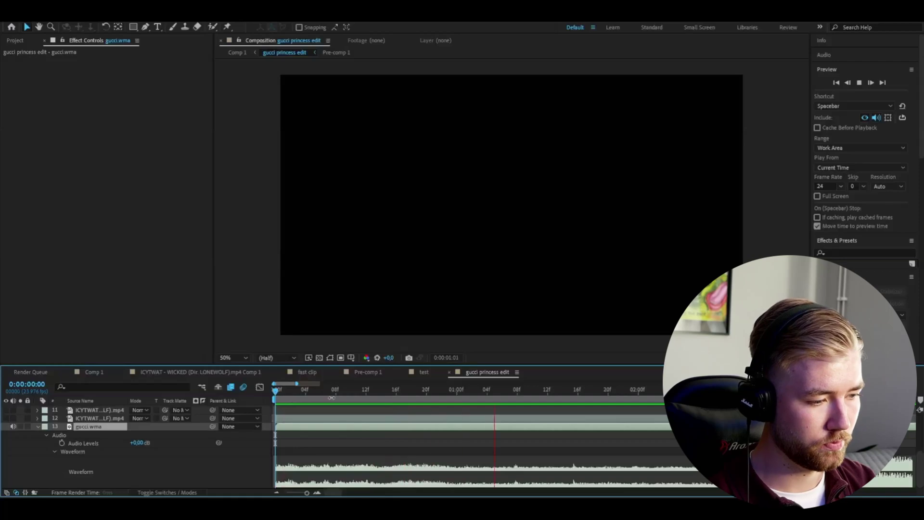
Play the gucci.wma audio and step through its waveform to examine where the beat changes.
click(351, 391)
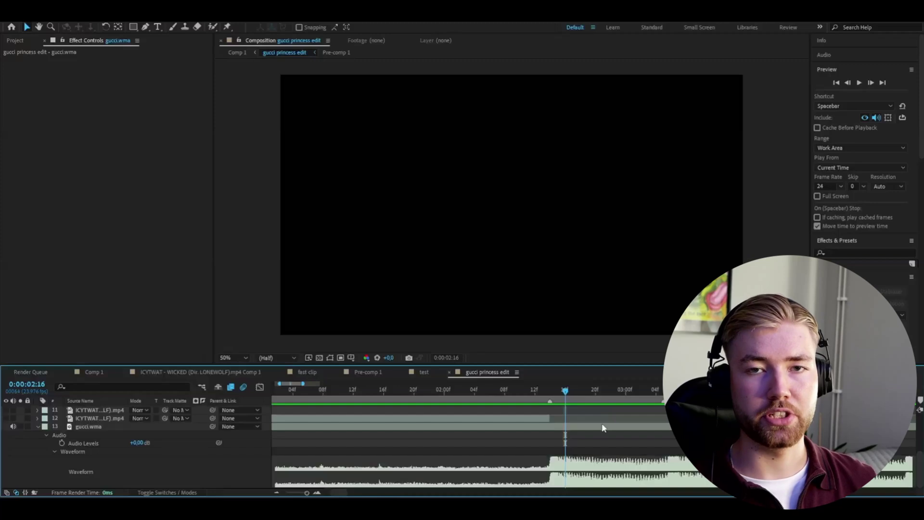
key(Page_Down)
key(Page_Down)
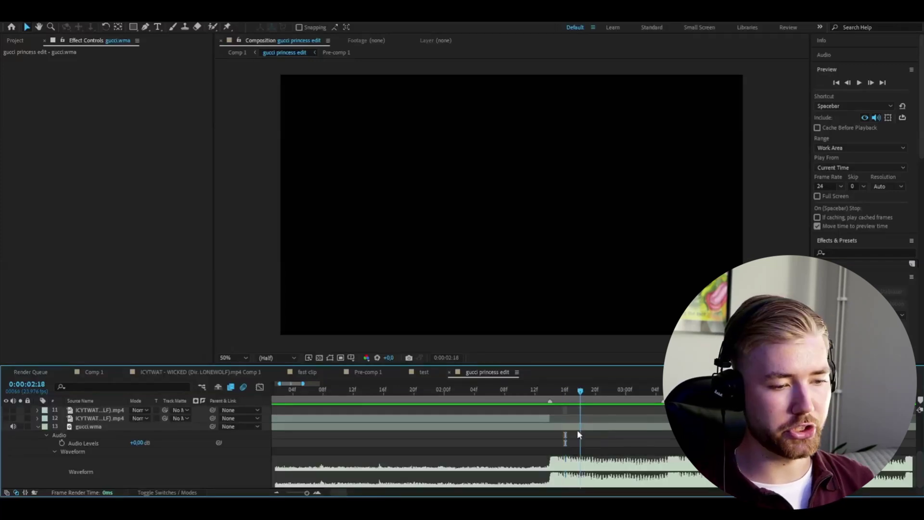
drag(584, 428, 666, 443)
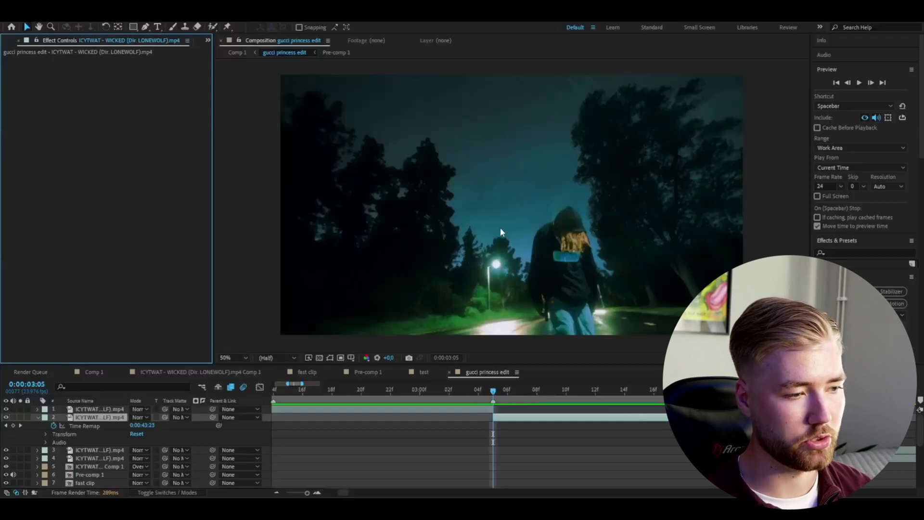
Keyframe Time Remap on the second clip layer at its first frame, 0:00:03:05, and its last frame, 0:00:03:20.
click(493, 426)
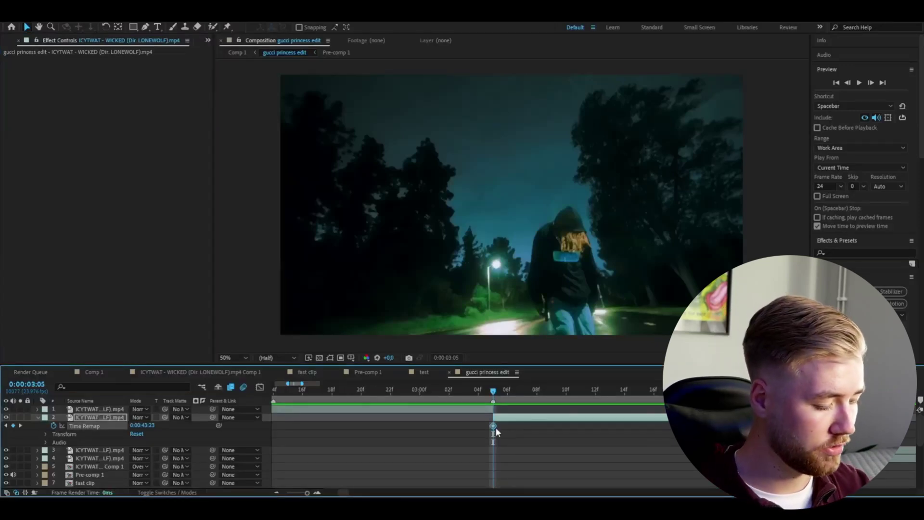
click(13, 426)
click(13, 426)
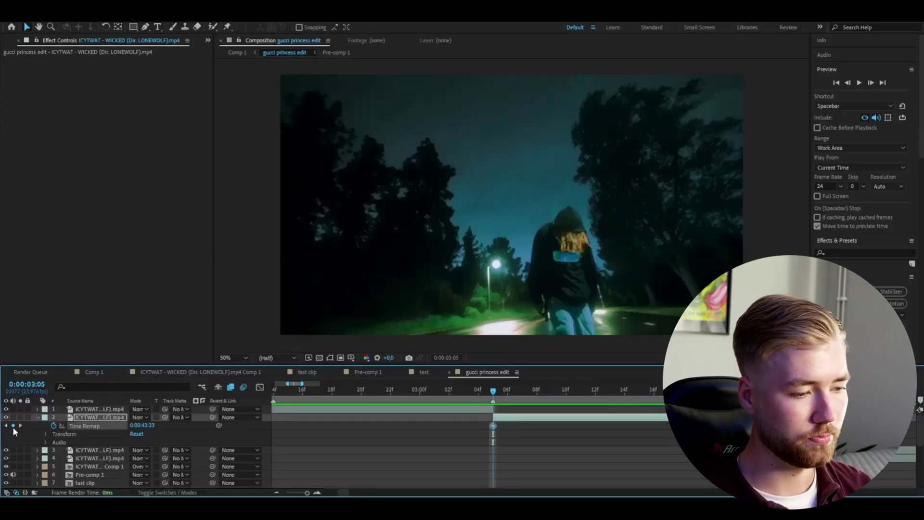
key(space)
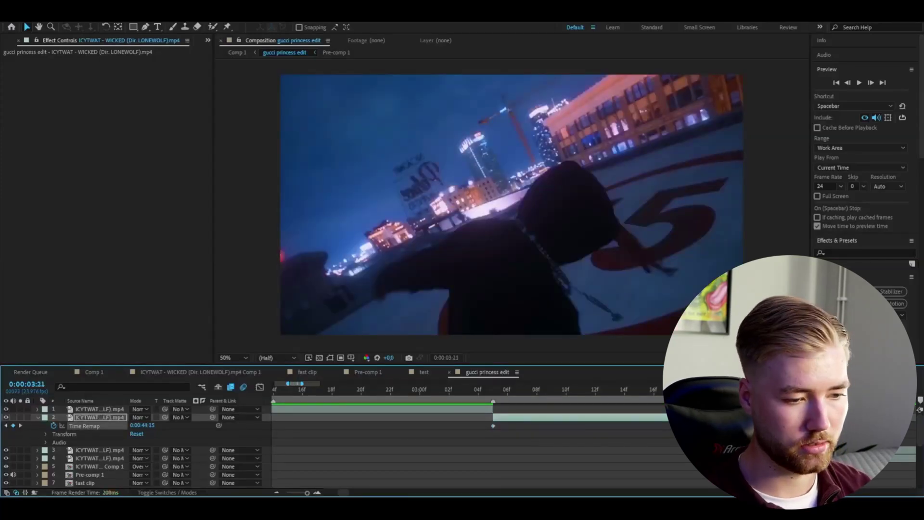
key(Page_Up)
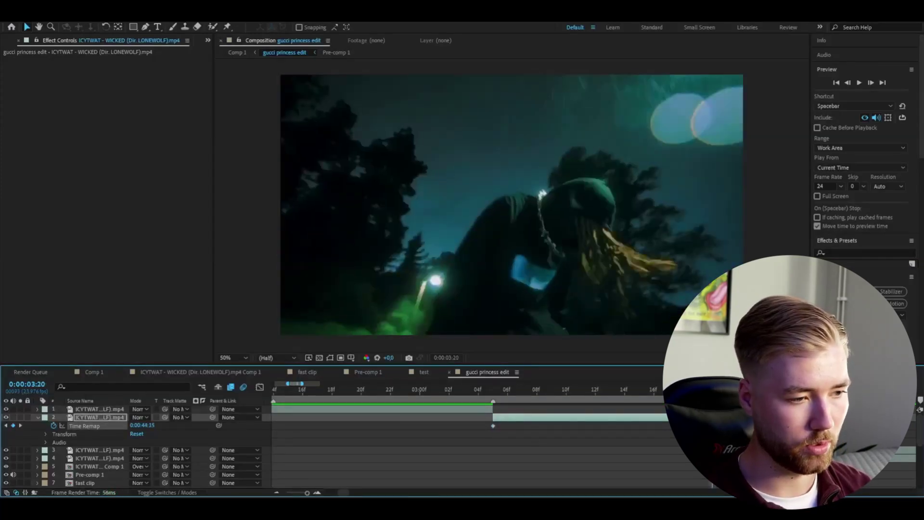
key(Page_Up)
key(Page_Up)
key(Page_Up)
key(Page_Down)
key(Page_Down)
key(Page_Down)
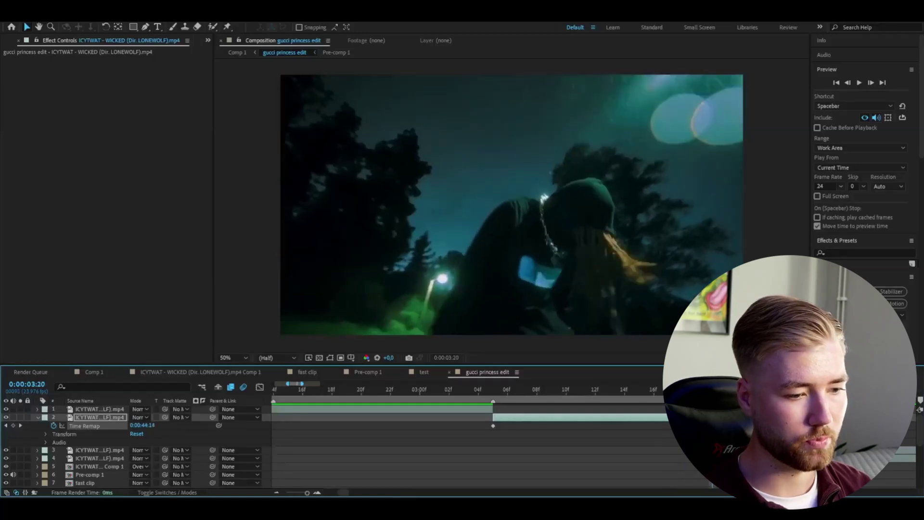
Apply Easy Ease to both Time Remap keyframes and open their curve in the Graph Editor.
drag(664, 426, 492, 431)
key(ctrl+alt+h)
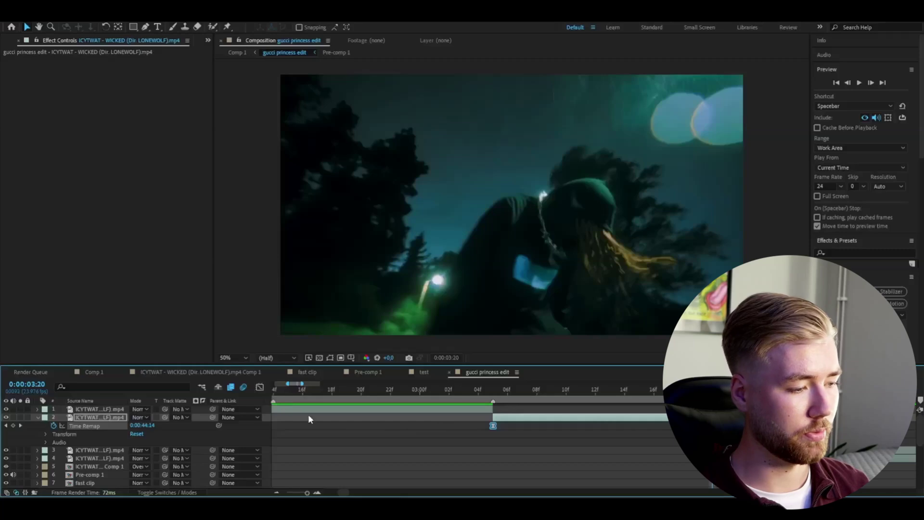
click(256, 387)
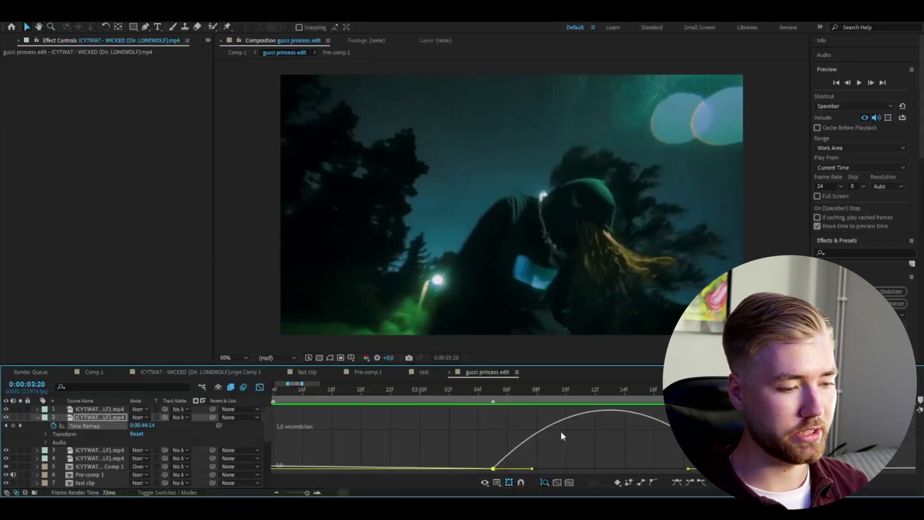
Switch to the value graph and bend the Time Remap curve so it is steep at both ends and flat in the middle.
right_click(573, 435)
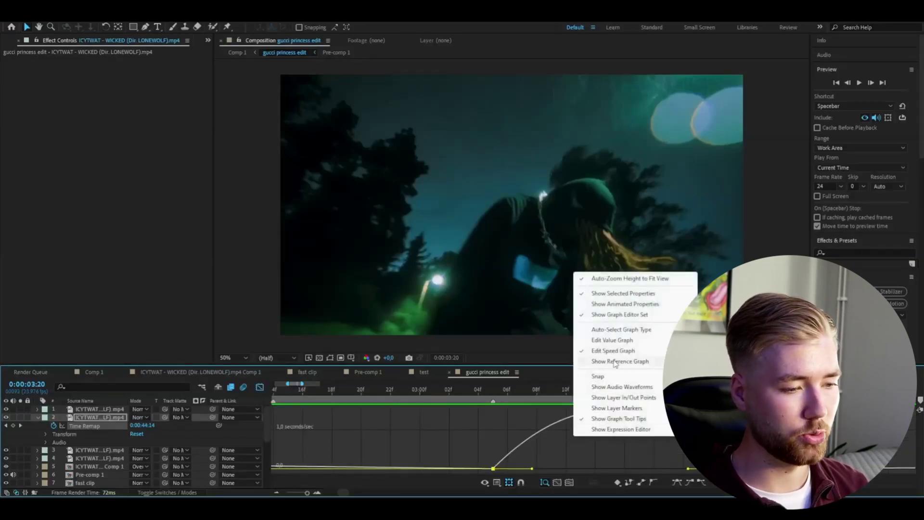
click(629, 341)
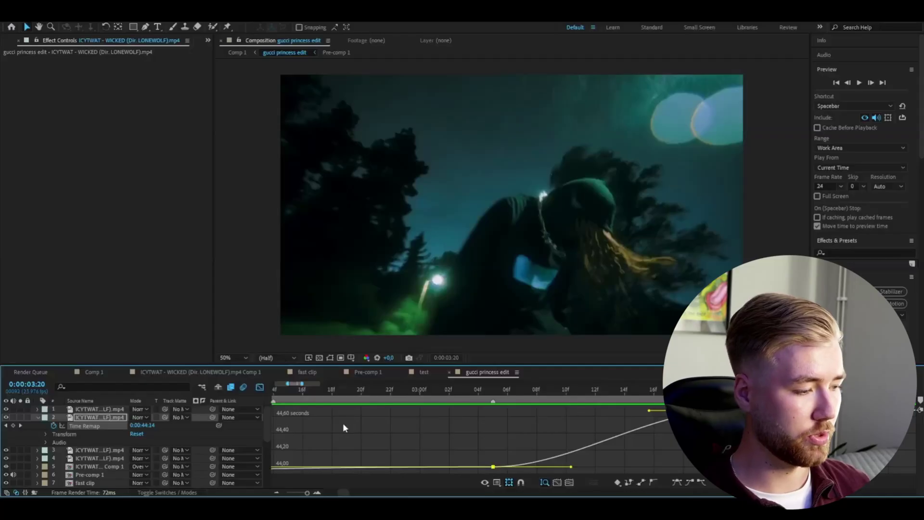
drag(571, 469, 483, 431)
drag(649, 411, 736, 435)
drag(711, 392, 638, 397)
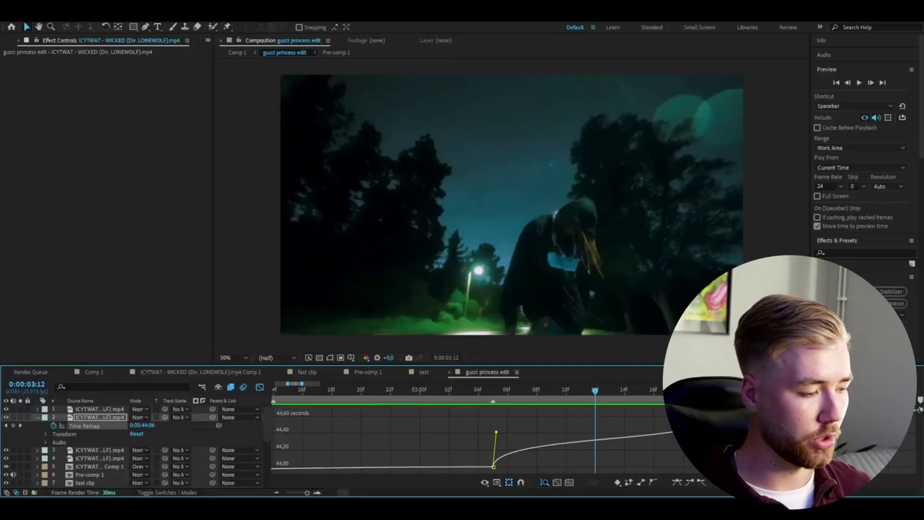
Show the layer switches and enable frame blending on the time-remapped second clip layer.
click(154, 493)
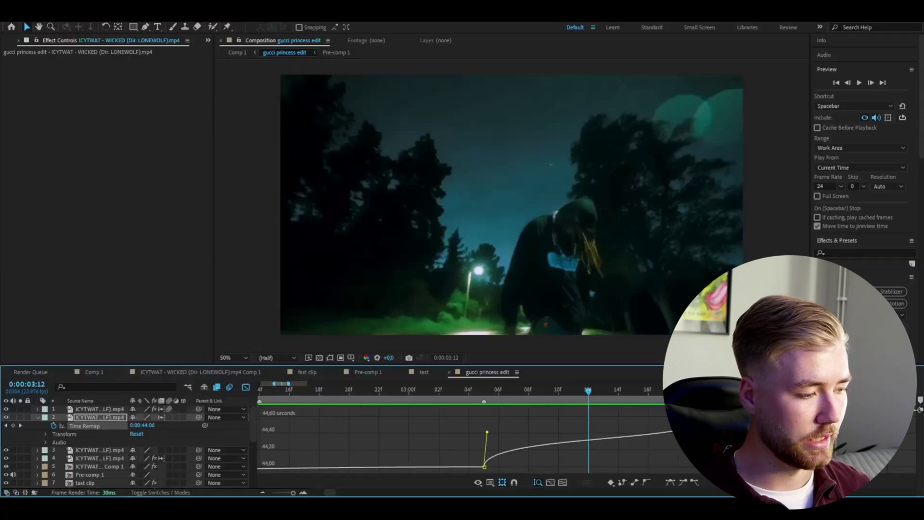
click(161, 418)
mouse_move(586, 392)
mouse_down()
mouse_move(565, 404)
mouse_move(599, 404)
mouse_up()
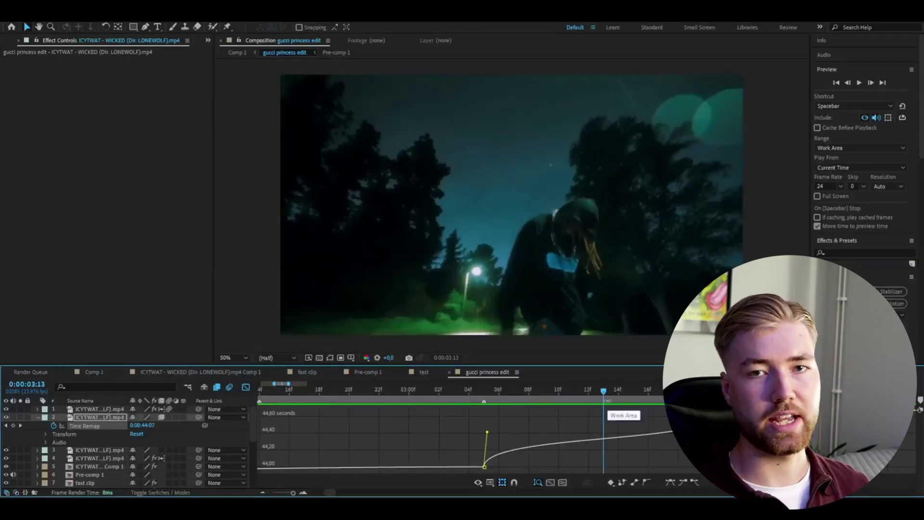
key(shift+F3)
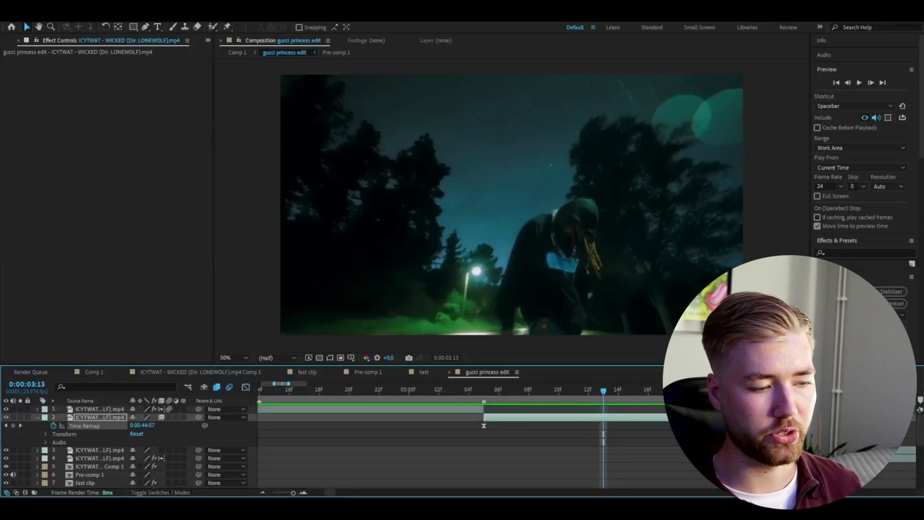
click(161, 417)
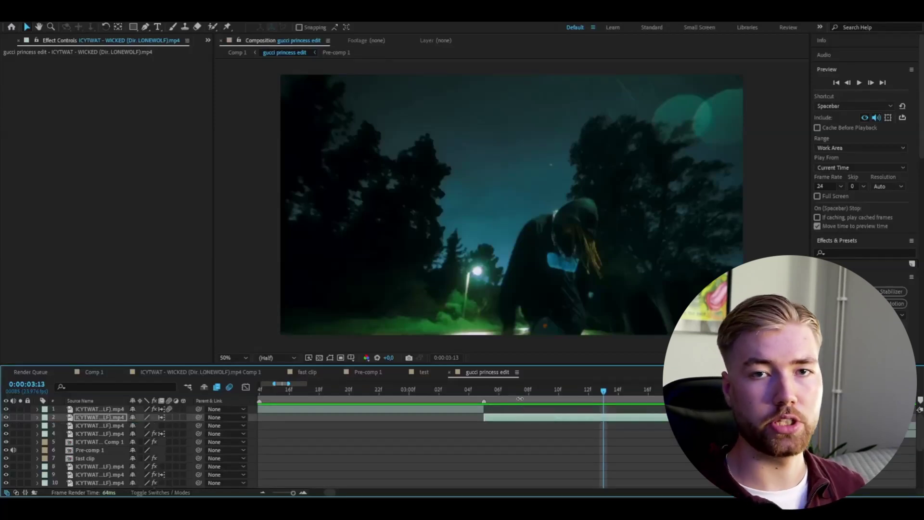
Bring the intro clip layer to the top and keyframe its Twixtor Pro Speed % from 0 at 0:00:00:00 to 49,5 at 0:00:02:13.
drag(367, 390, 126, 414)
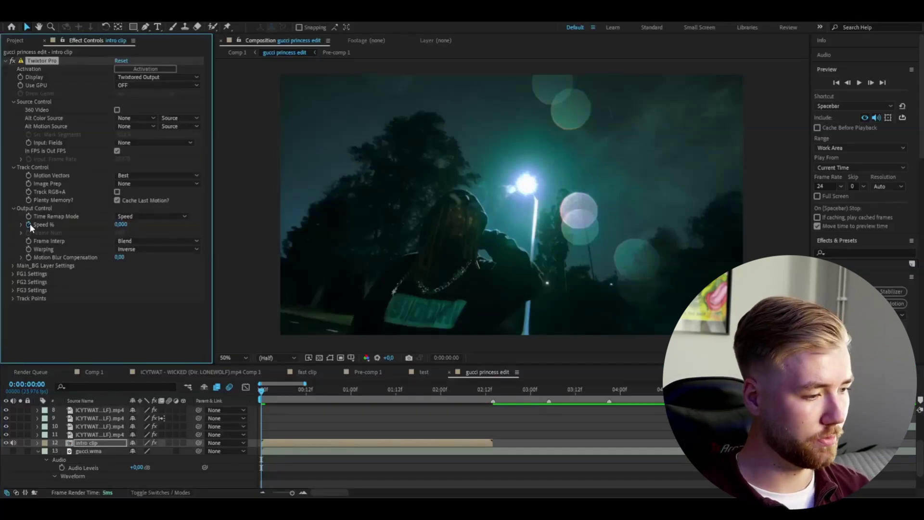
click(30, 224)
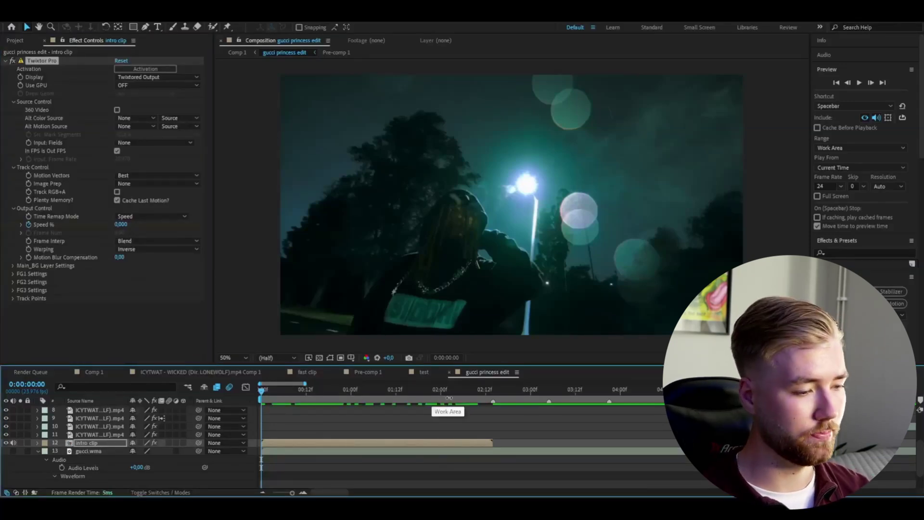
drag(449, 391, 488, 390)
key(ctrl+shift+bracketright)
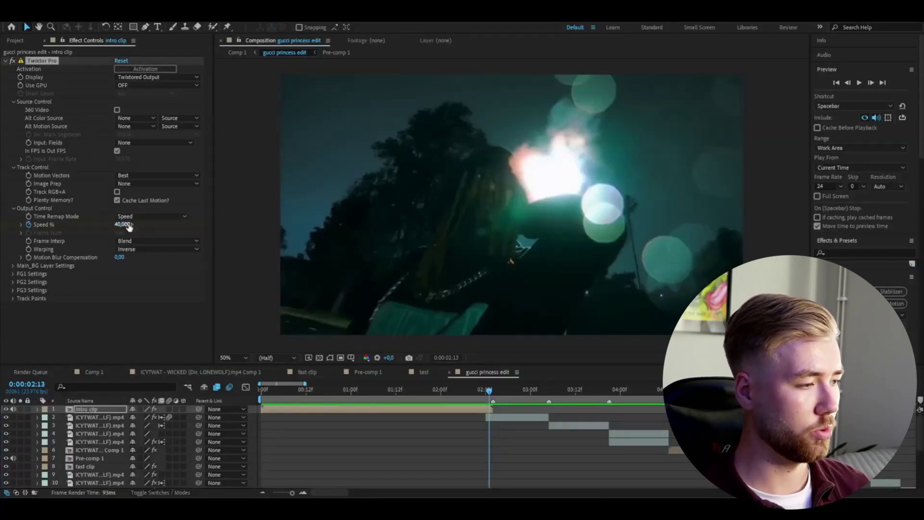
click(125, 225)
text(49,5)
key(Return)
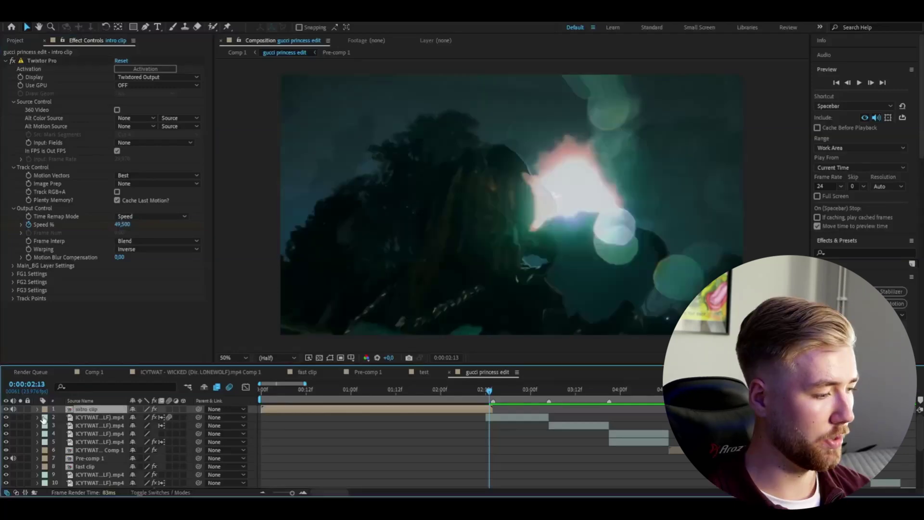
Move the intro clip's last Speed % keyframe to 0:00:02:14 and apply Easy Ease to both Speed % keyframes.
click(38, 409)
click(47, 417)
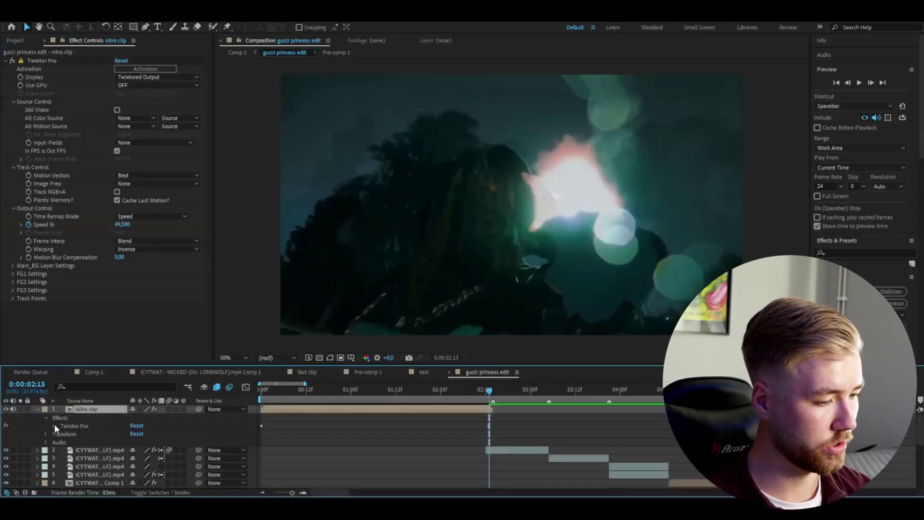
click(54, 425)
click(493, 392)
click(489, 451)
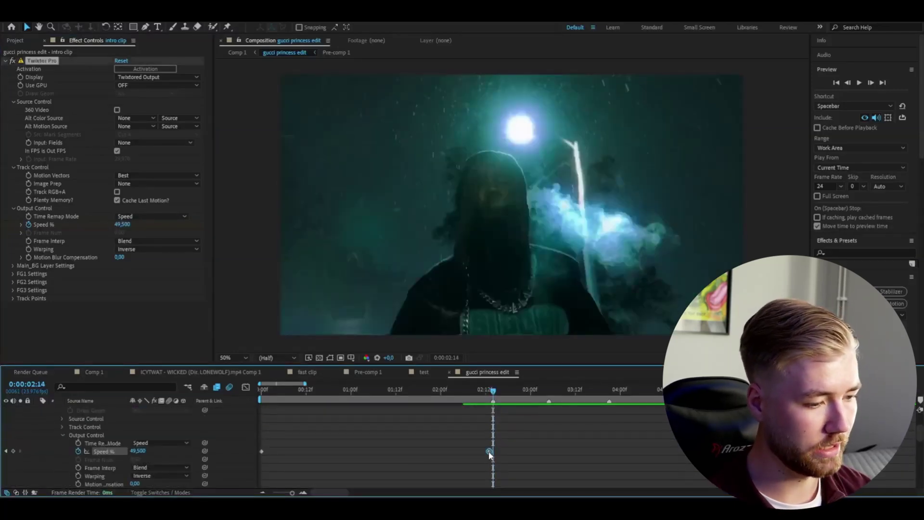
drag(515, 451, 258, 451)
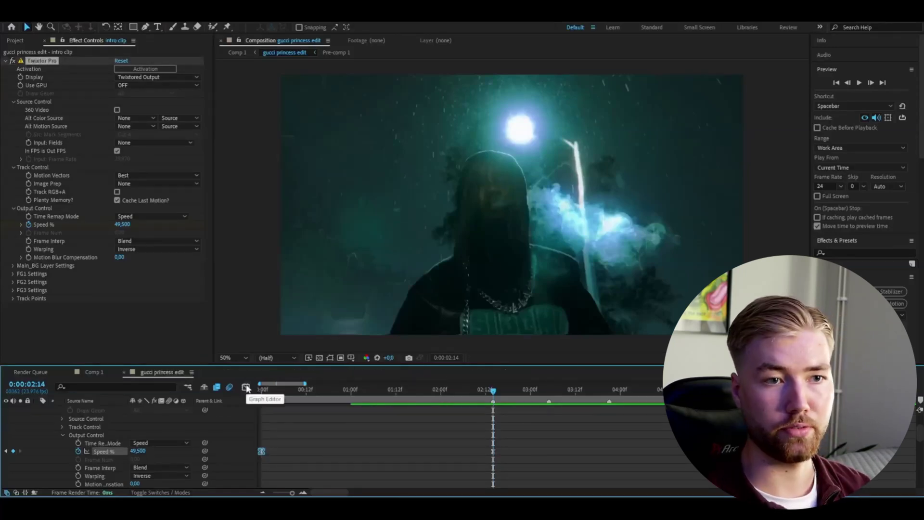
Shape the intro clip's Speed % curve so it rises slowly and accelerates sharply into the last keyframe, and preview it.
click(246, 387)
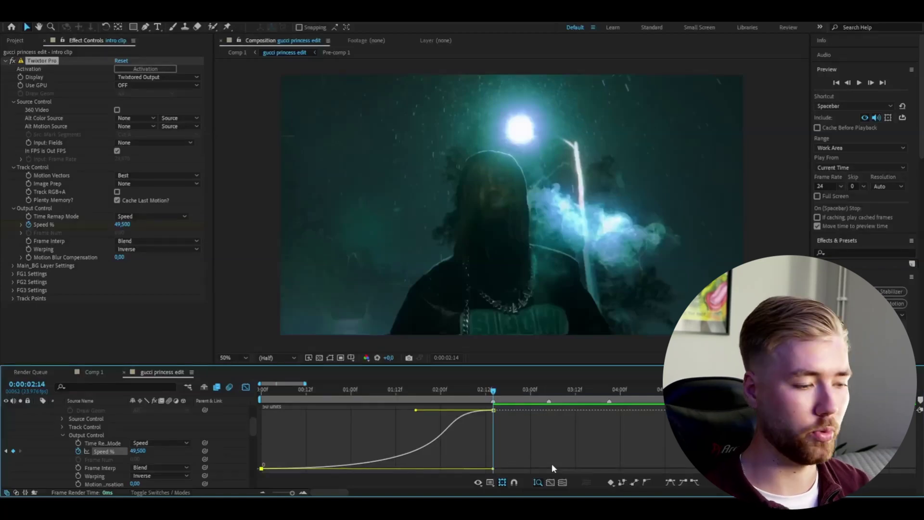
drag(415, 410, 491, 411)
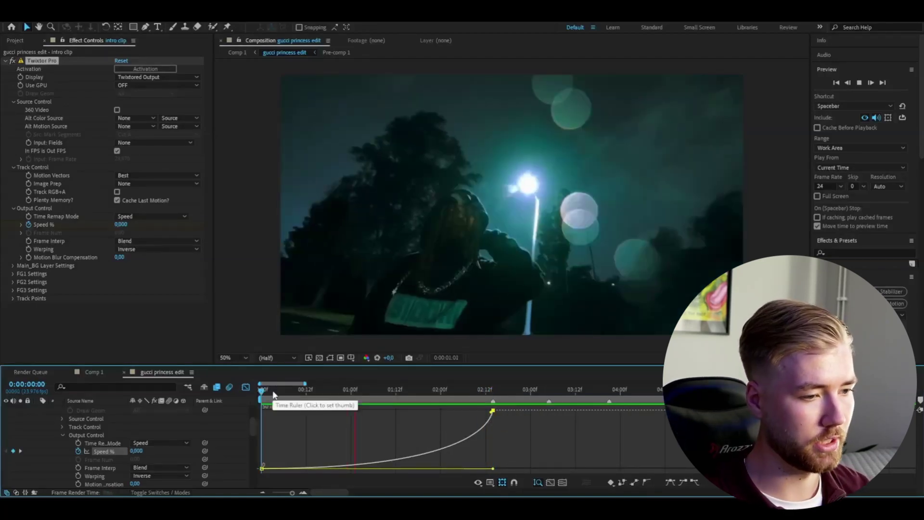
click(273, 394)
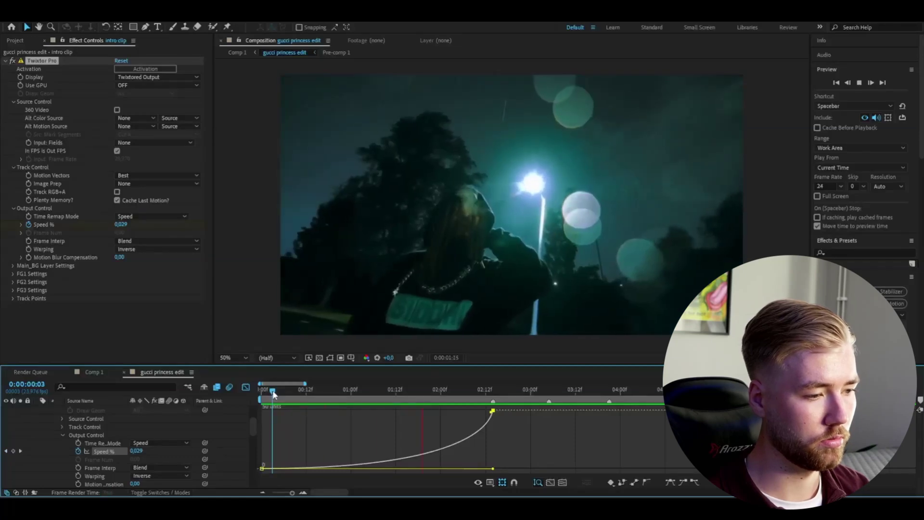
key(space)
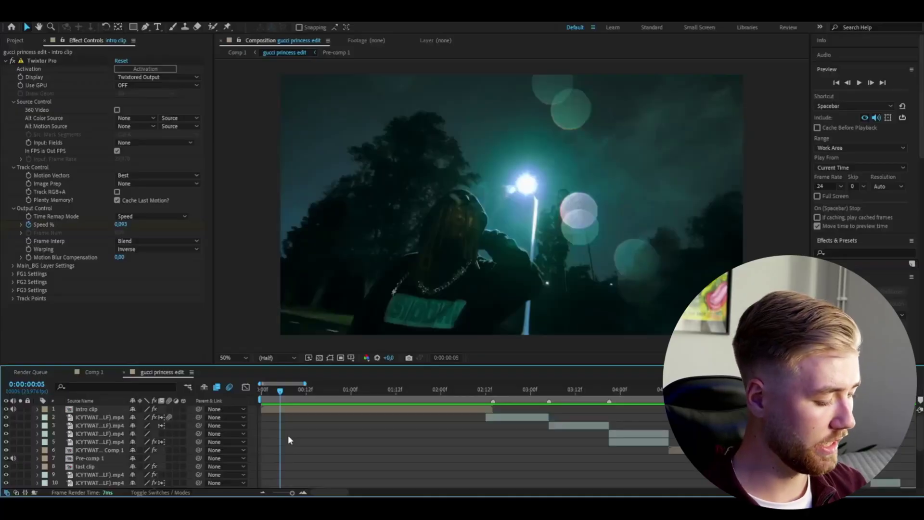
Add an adjustment layer with a Transform effect and keyframe Position at 1052, 654 and Scale at 150 at 0:00:02:14.
key(ctrl+alt+y)
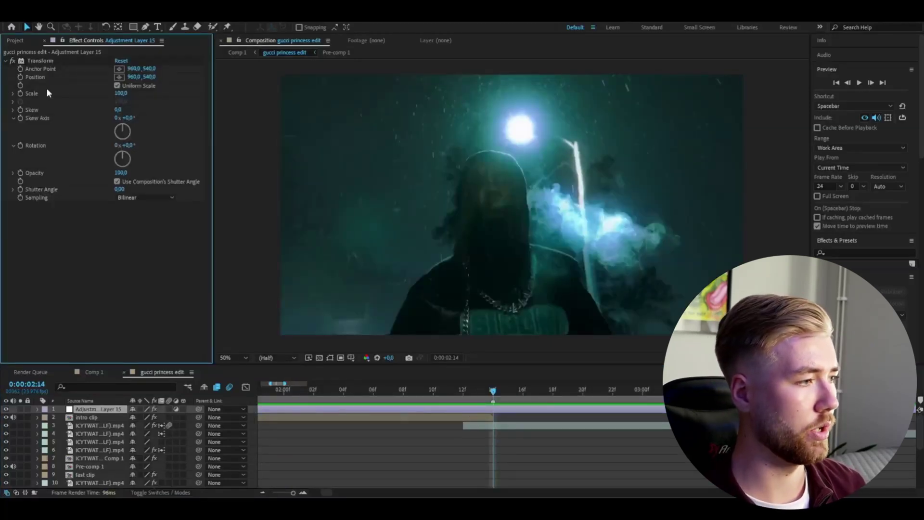
click(21, 76)
click(19, 94)
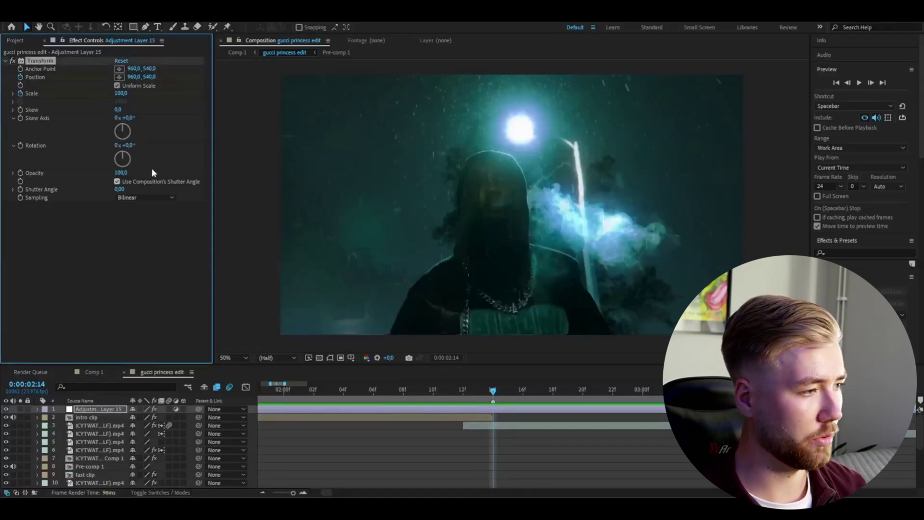
drag(120, 98, 194, 85)
drag(131, 77, 175, 81)
Set the adjustment layer's Transform Position to 884, 388 and Scale to 130 at 0:00:03:04, checking the framing at both times.
key(space)
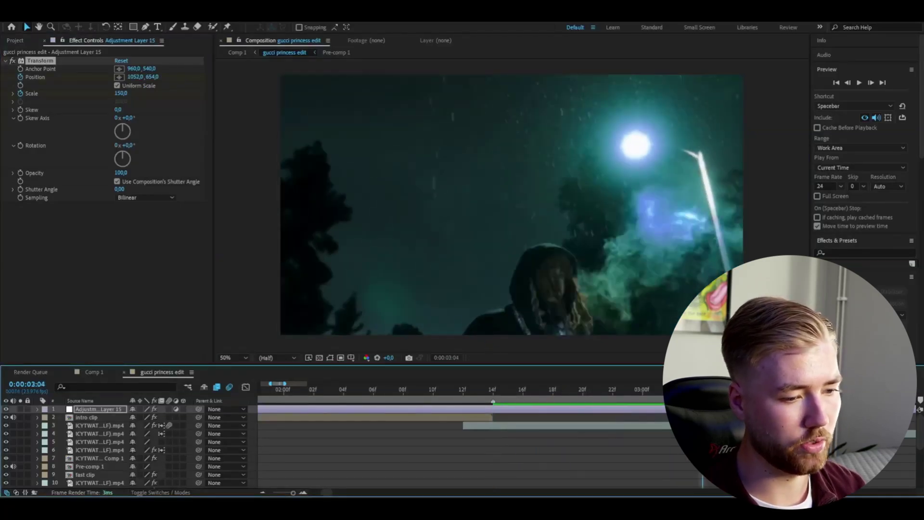
drag(124, 95, 33, 74)
drag(134, 77, 119, 78)
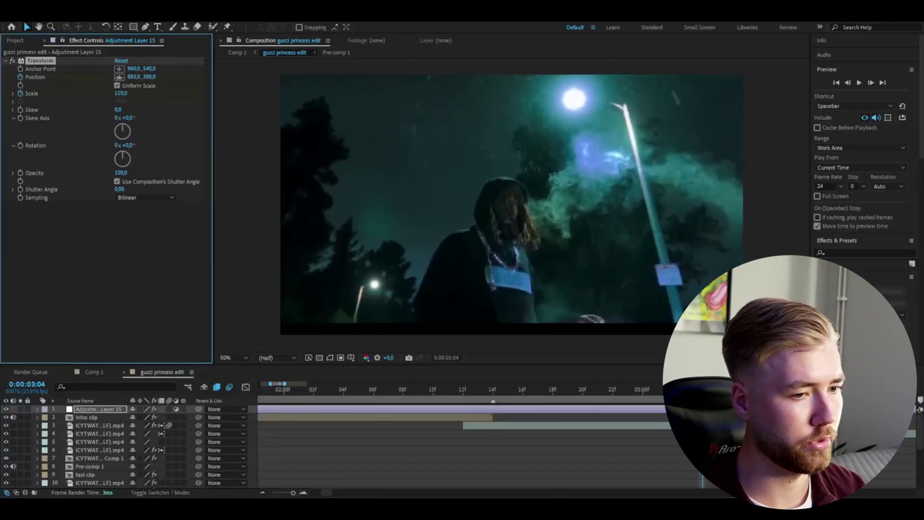
drag(474, 389, 495, 391)
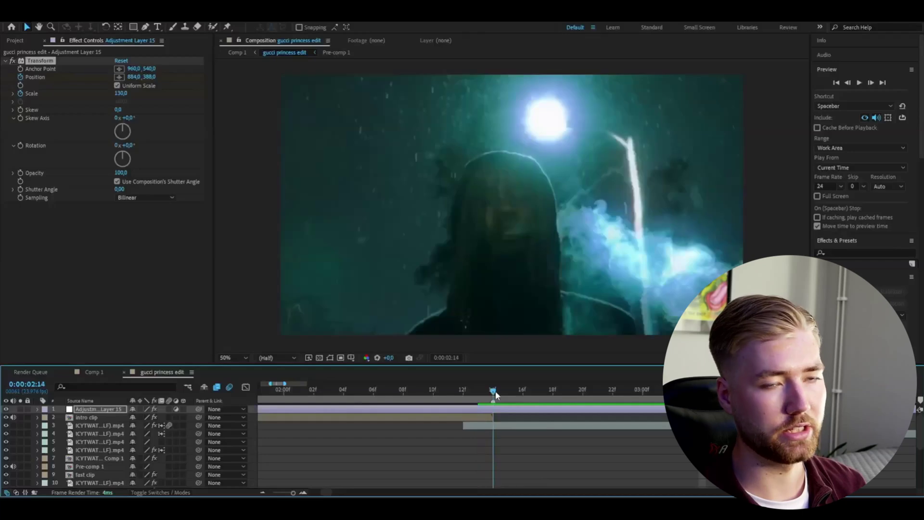
key(space)
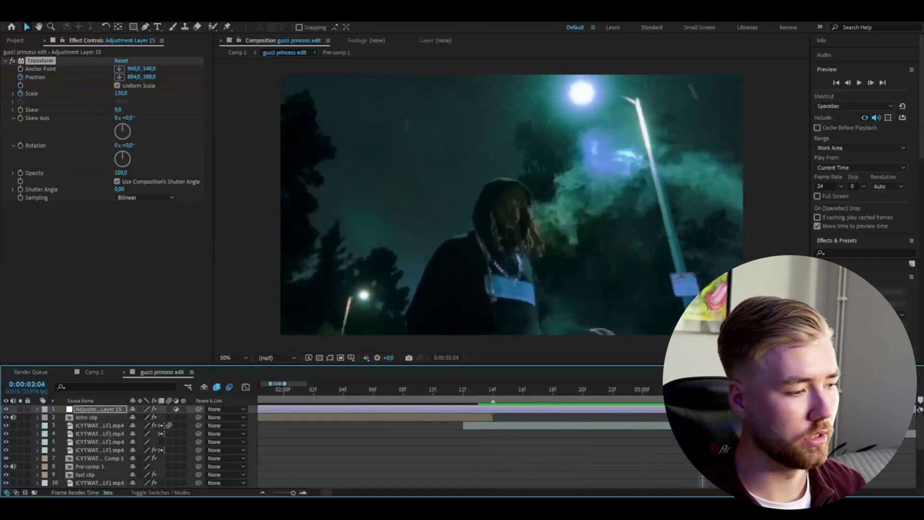
Apply Easy Ease to the Position and Scale keyframes of the adjustment layer's Transform effect.
click(37, 408)
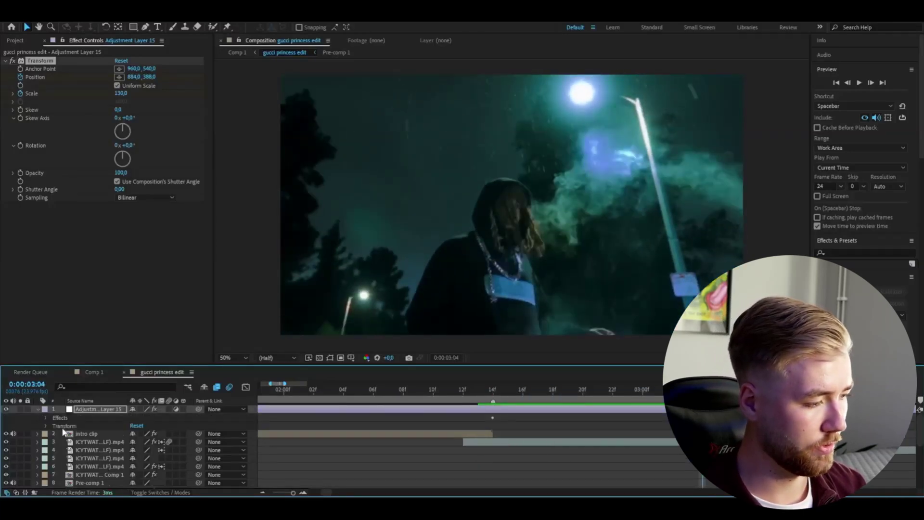
click(47, 417)
click(53, 426)
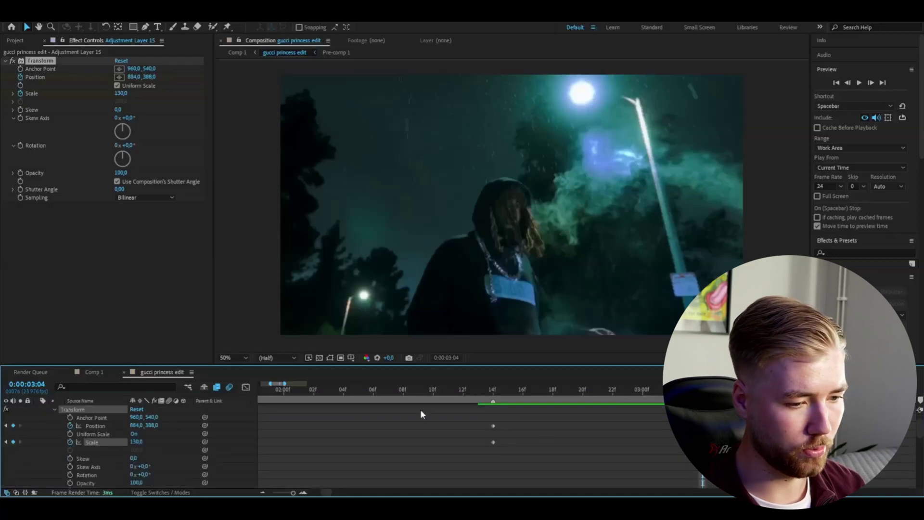
drag(722, 422, 495, 441)
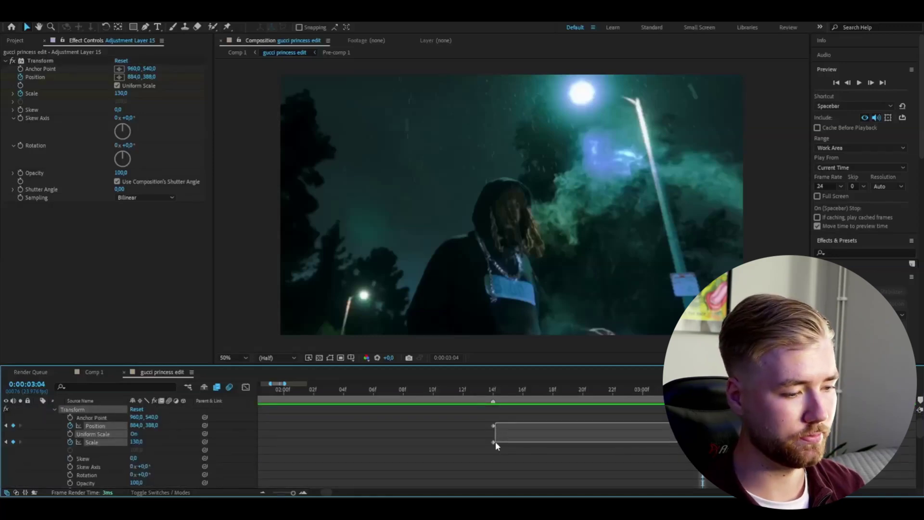
key(F9)
click(552, 446)
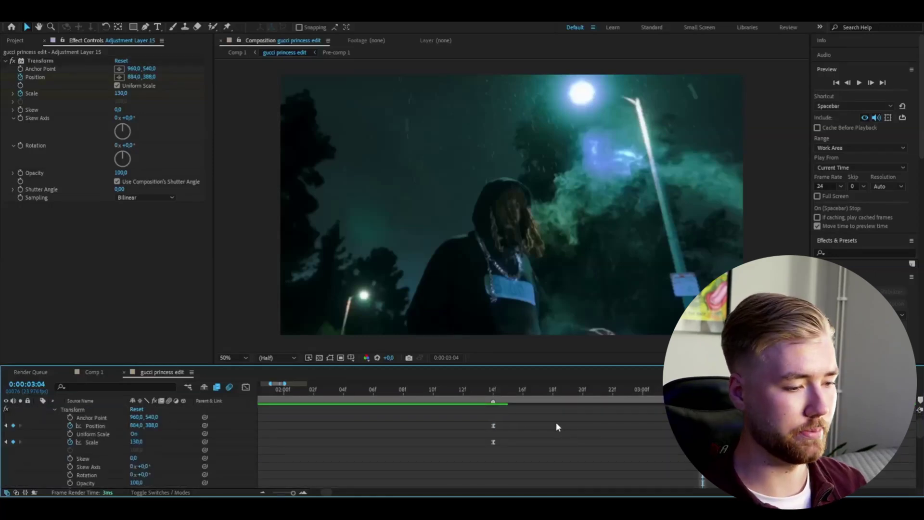
Shape the adjustment layer's Position speed curve so it peaks at the 0:00:02:14 keyframe and quickly levels off.
click(492, 426)
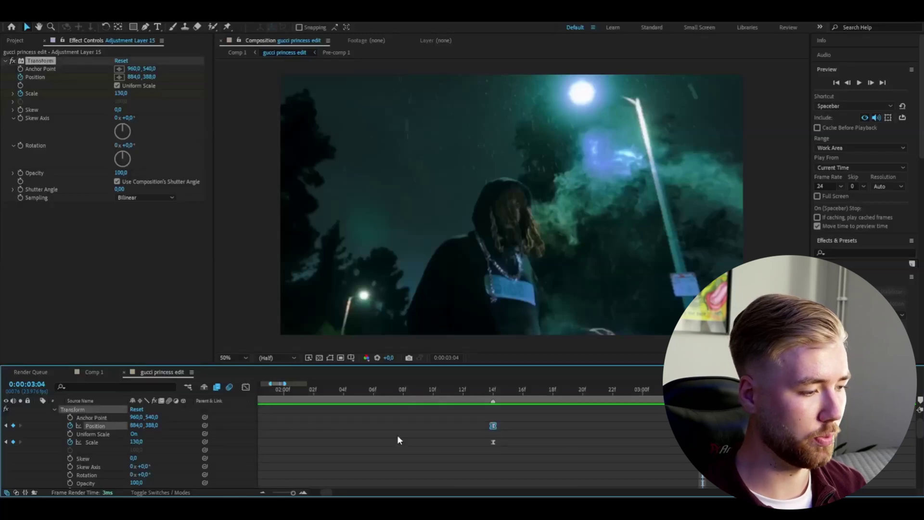
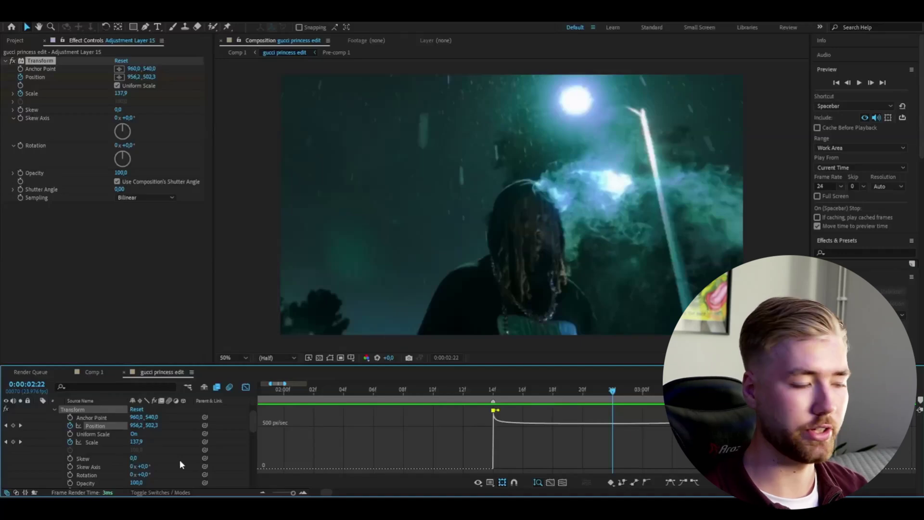
scroll(179, 457, up, 1)
click(170, 408)
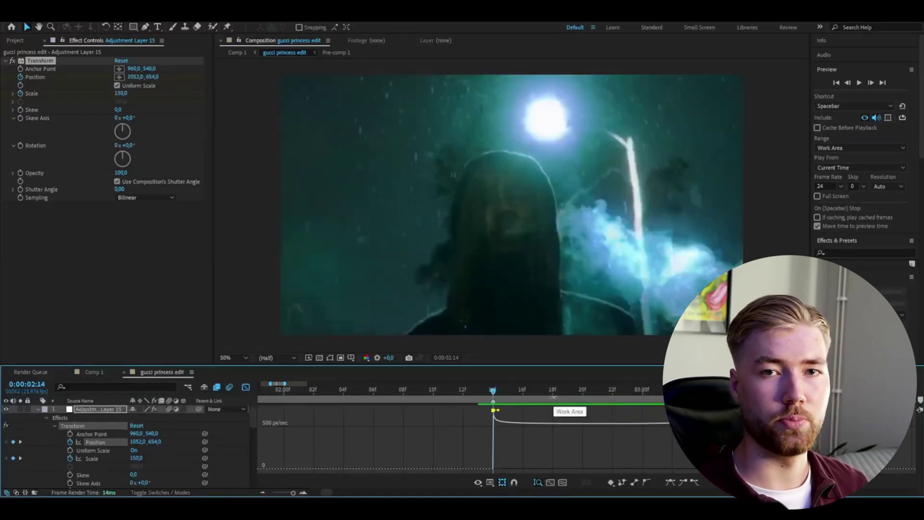
click(246, 387)
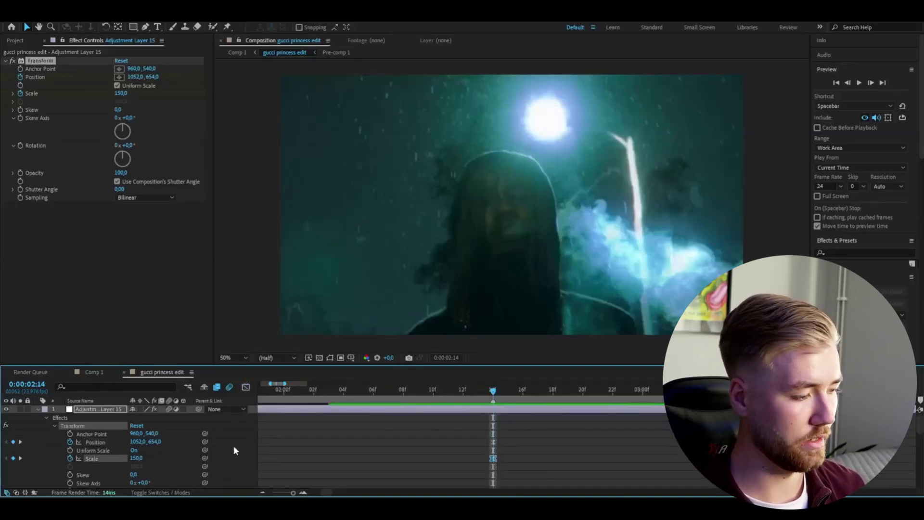
Shape the Scale value graph so it drops steeply right after 0:00:02:14 and flattens out, and preview the zoom.
click(245, 387)
right_click(540, 428)
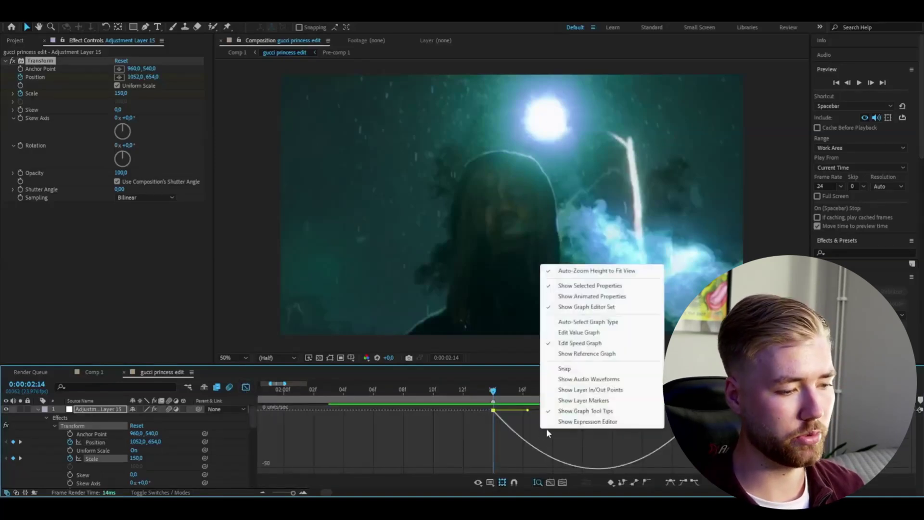
click(579, 332)
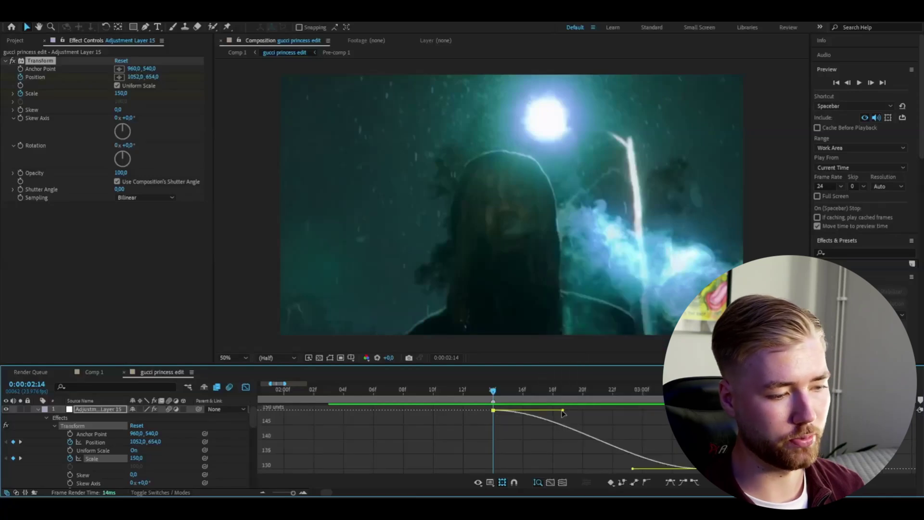
drag(633, 468, 544, 408)
key(space)
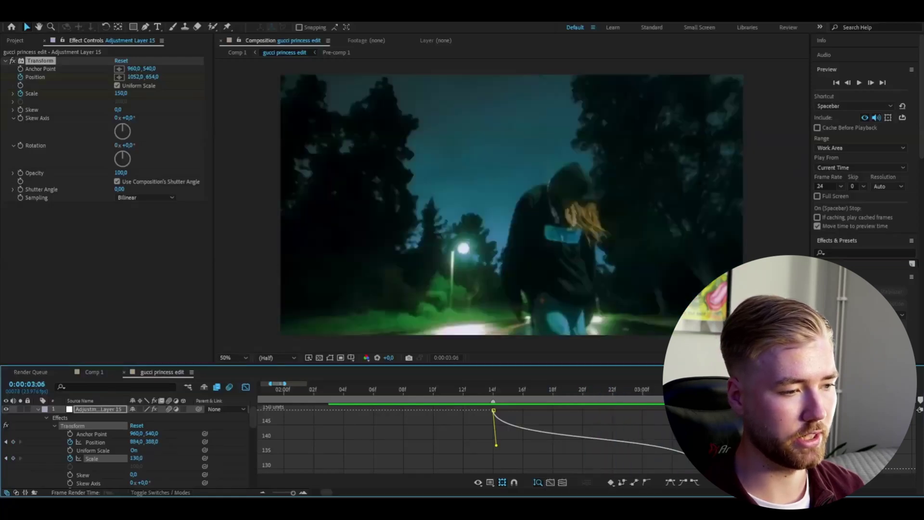
click(494, 390)
key(space)
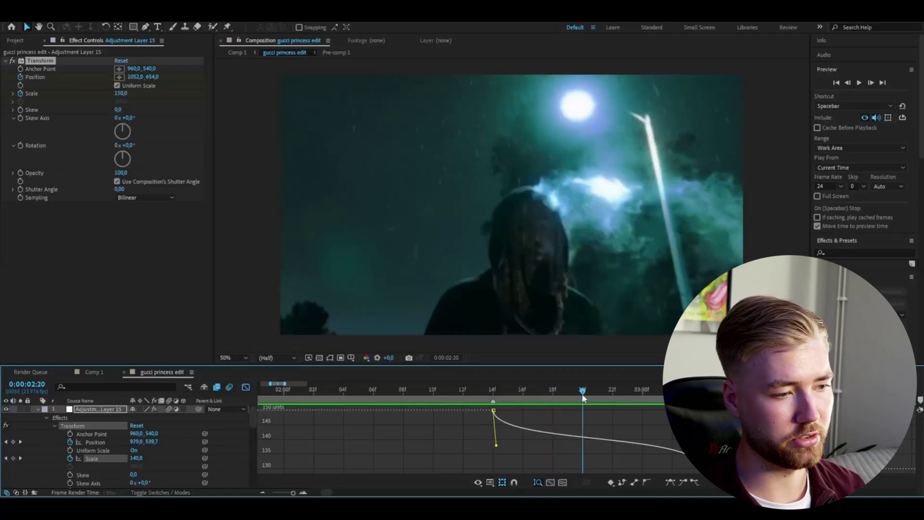
key(space)
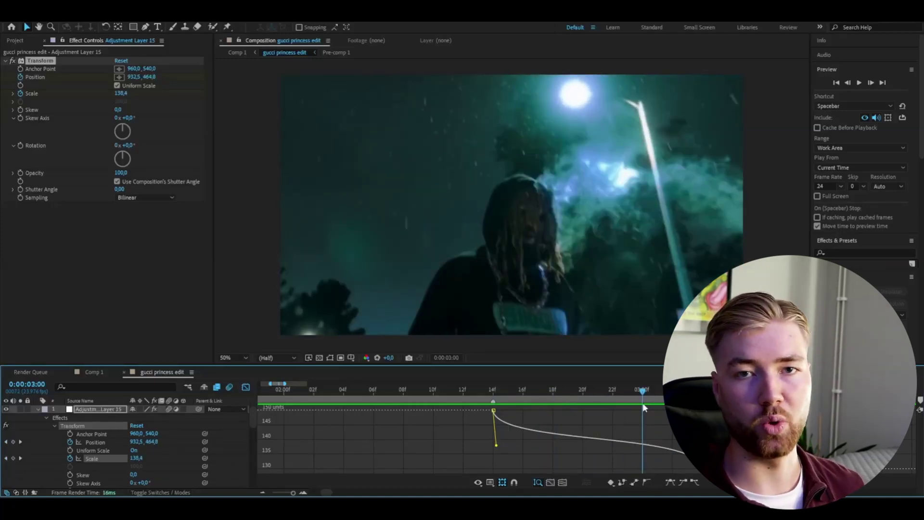
key(shift+F3)
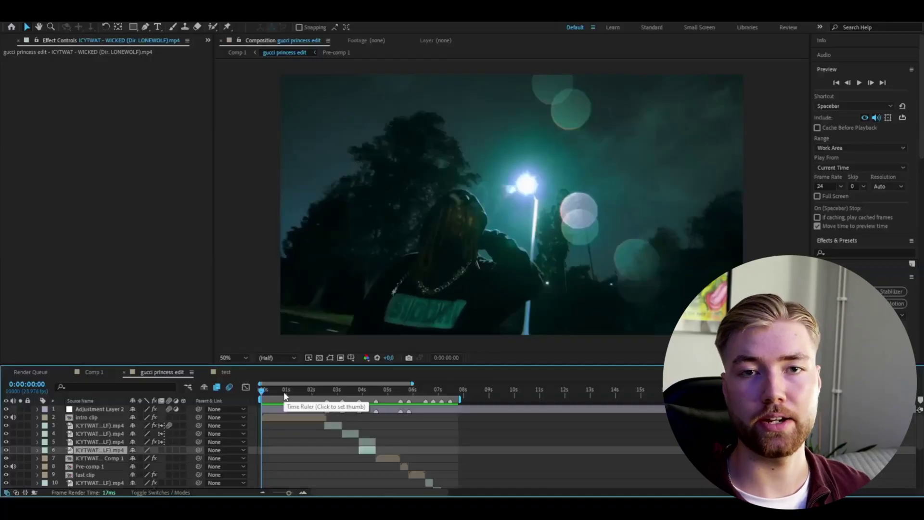
Preview the whole edit and open the fast clip precomp that starts at 0:00:05:20.
key(space)
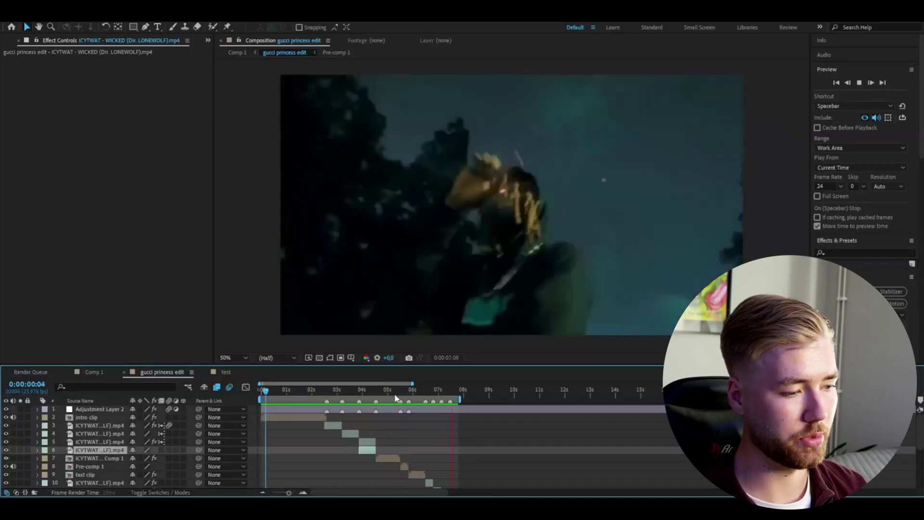
click(397, 391)
drag(398, 393, 420, 410)
click(302, 492)
click(302, 492)
click(302, 492)
click(301, 493)
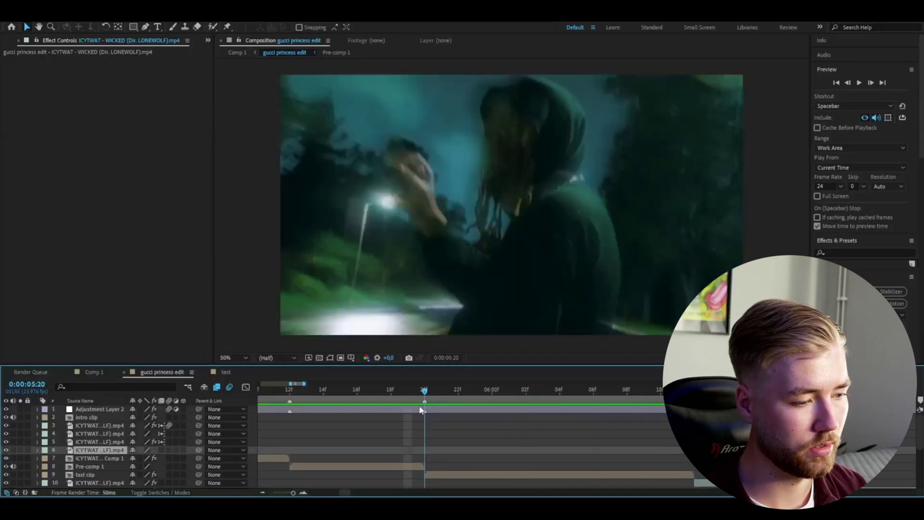
key(u)
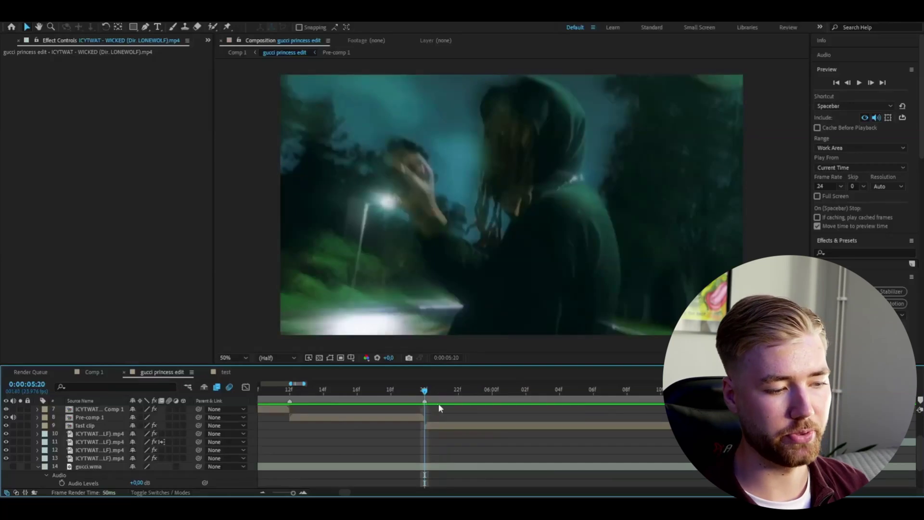
double_click(434, 426)
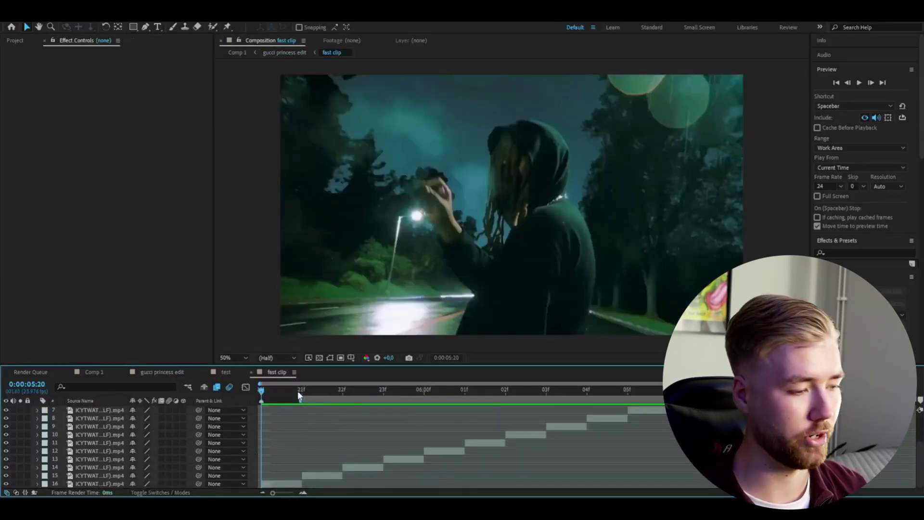
Scrub and play through the fast clip precomp to examine its staggered one-frame clips.
drag(262, 391, 917, 425)
key(space)
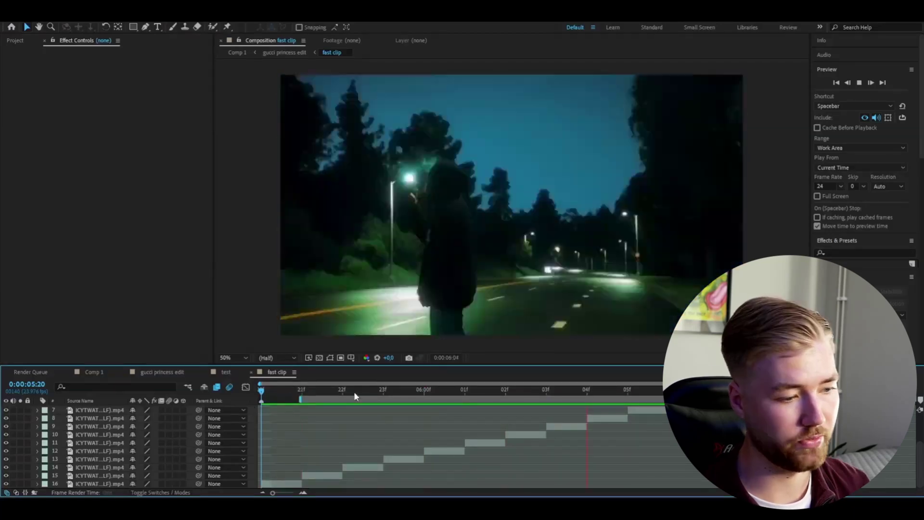
drag(292, 391, 260, 388)
scroll(717, 423, up, 3)
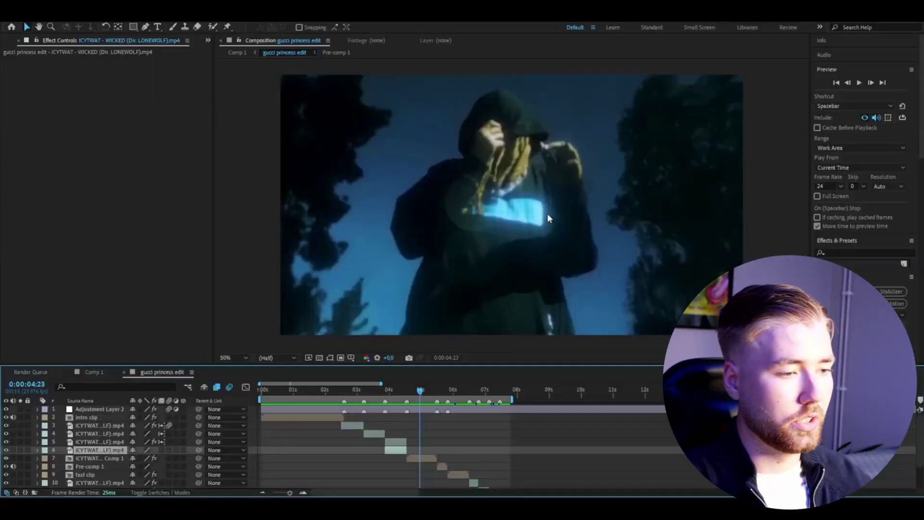
Add the text "edit" at 0:00:05:00 and center it horizontally and vertically in the composition.
mouse_move(417, 392)
mouse_down()
mouse_move(432, 393)
mouse_move(421, 392)
mouse_up()
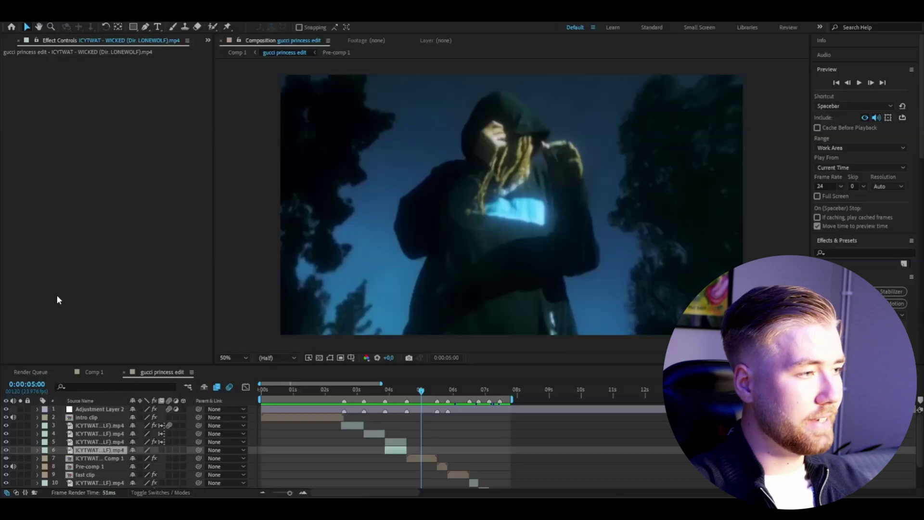
click(158, 28)
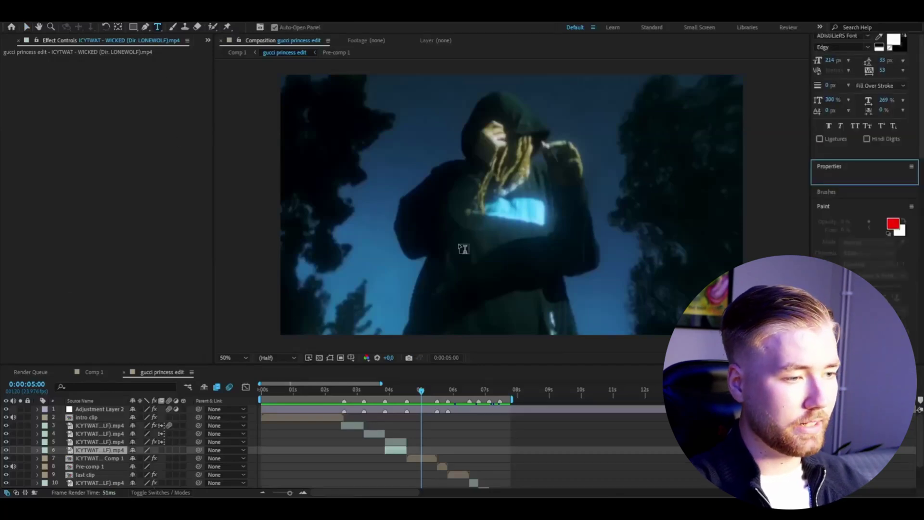
click(422, 211)
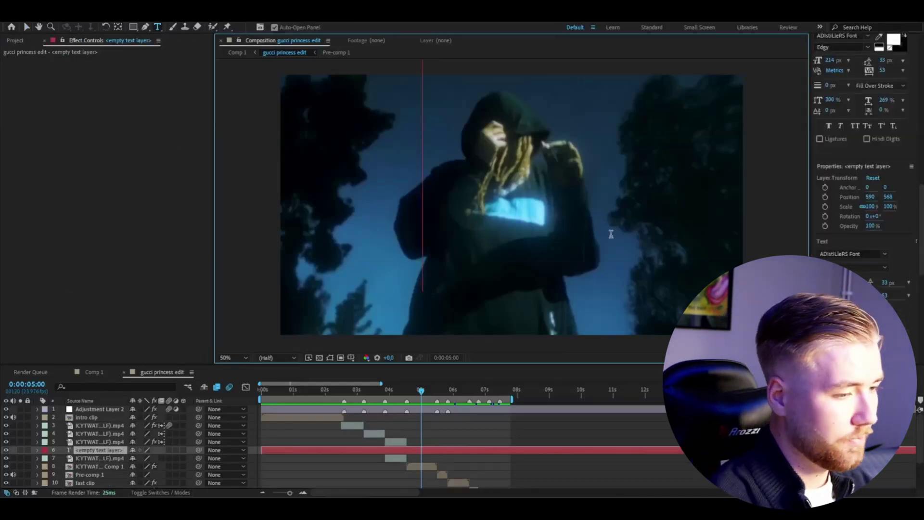
text(edit)
click(836, 173)
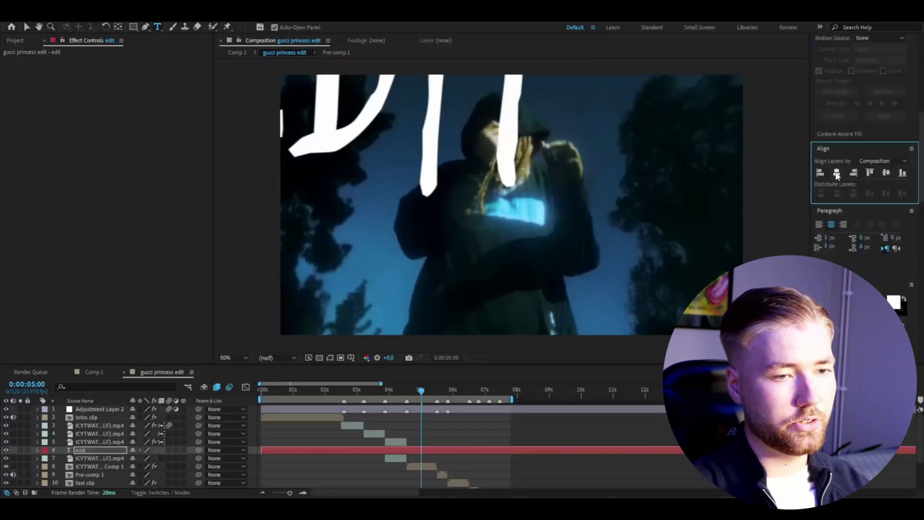
click(886, 173)
Narrow the "edit" text and lower it to a vertical Position of 1005, checking it in playback from 0:00:04:20.
double_click(510, 195)
drag(830, 325, 770, 325)
click(417, 450)
key(p)
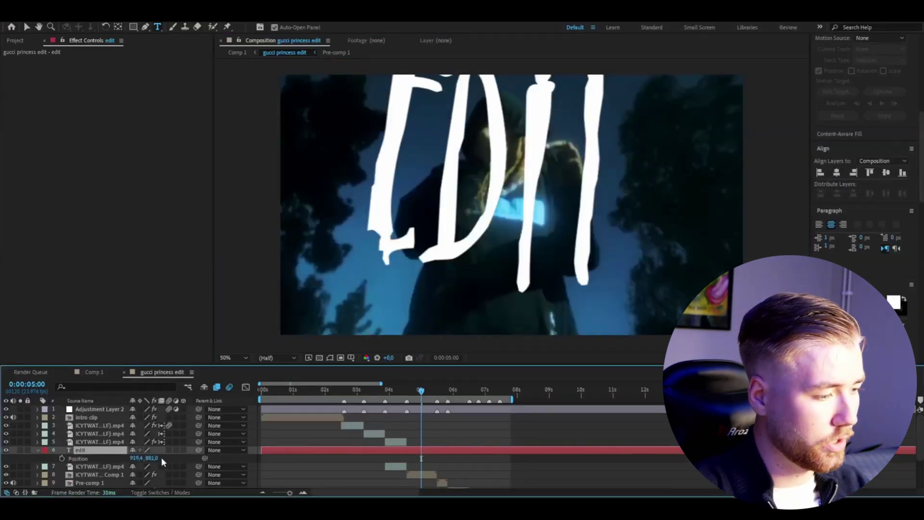
drag(153, 457, 174, 457)
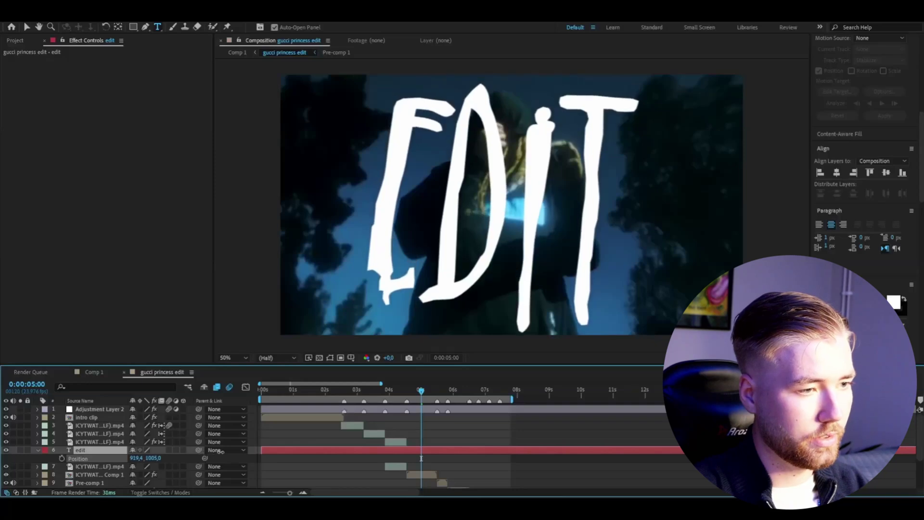
click(27, 27)
click(417, 390)
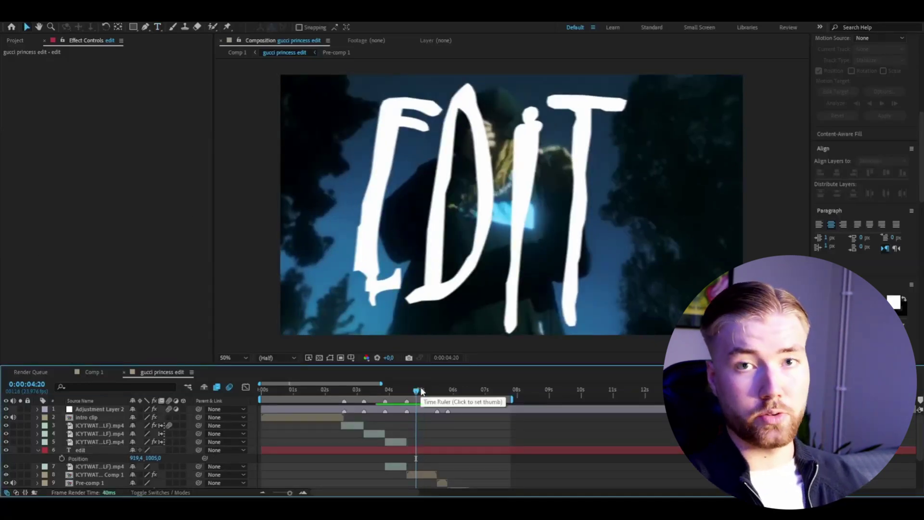
key(space)
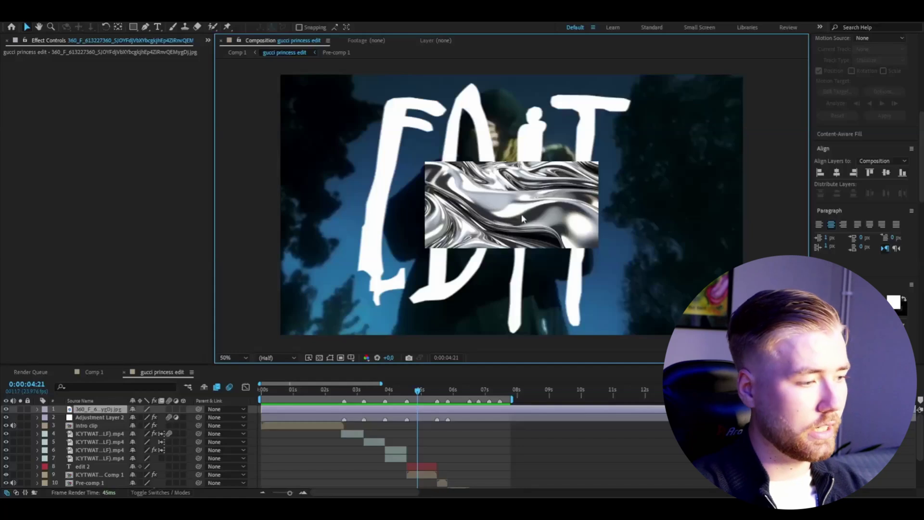
Scale the liquid chrome image up to cover the frame and move it down to just above the edit text layer.
key(s)
drag(143, 421, 243, 421)
drag(88, 410, 255, 453)
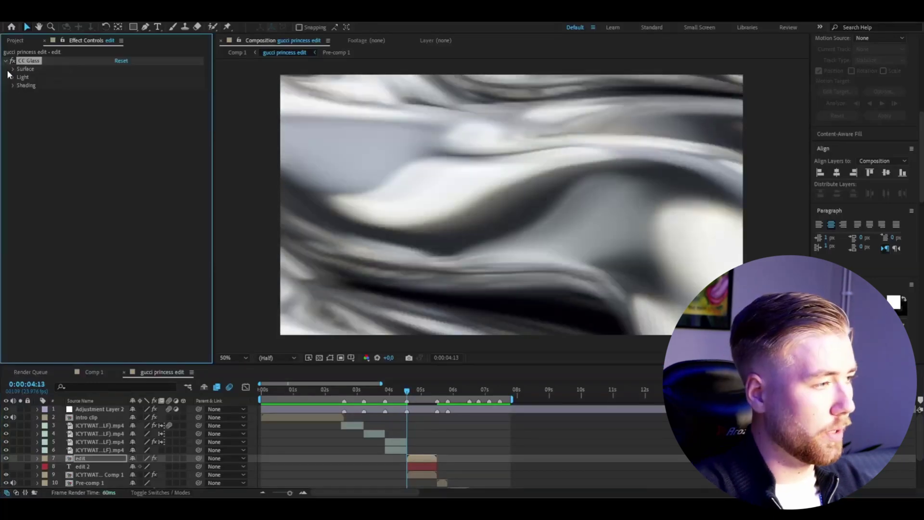
Set CC Glass on the edit layer to Bump Map edit 2, Property Alpha and Height 100, and open its Light settings.
click(13, 69)
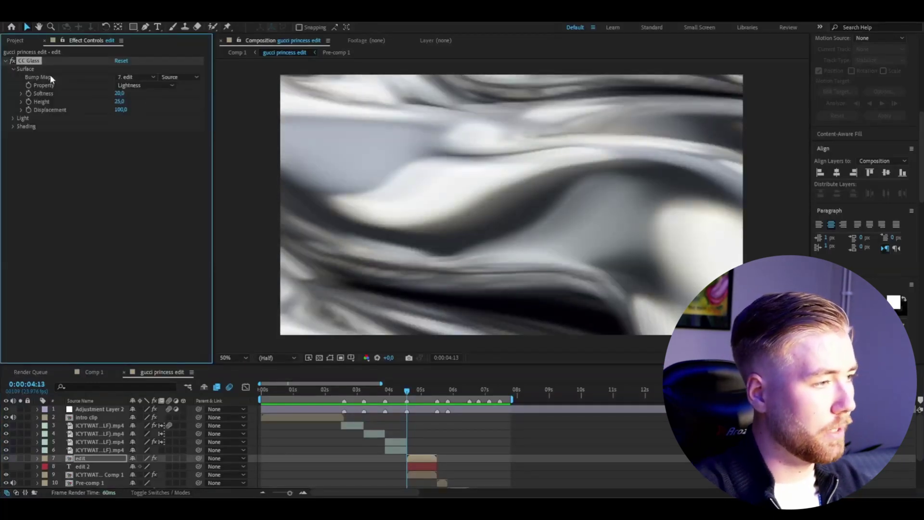
click(129, 78)
click(145, 175)
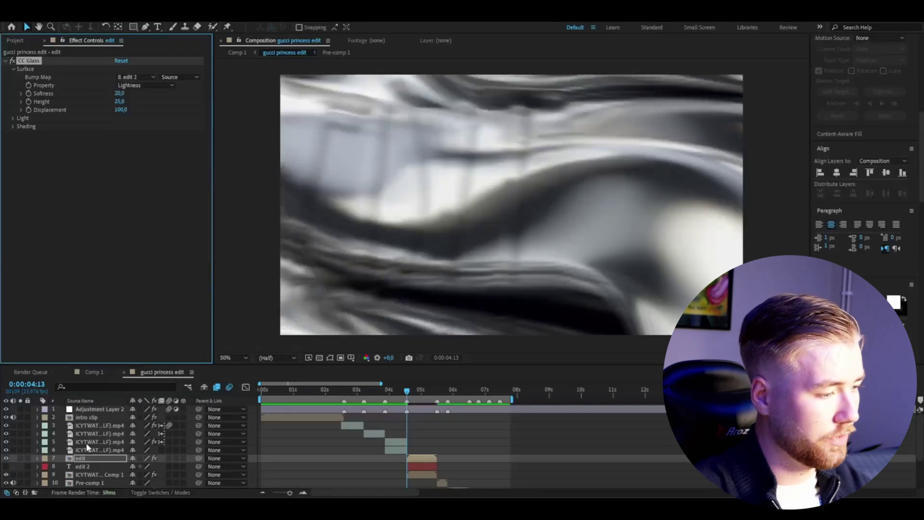
click(143, 85)
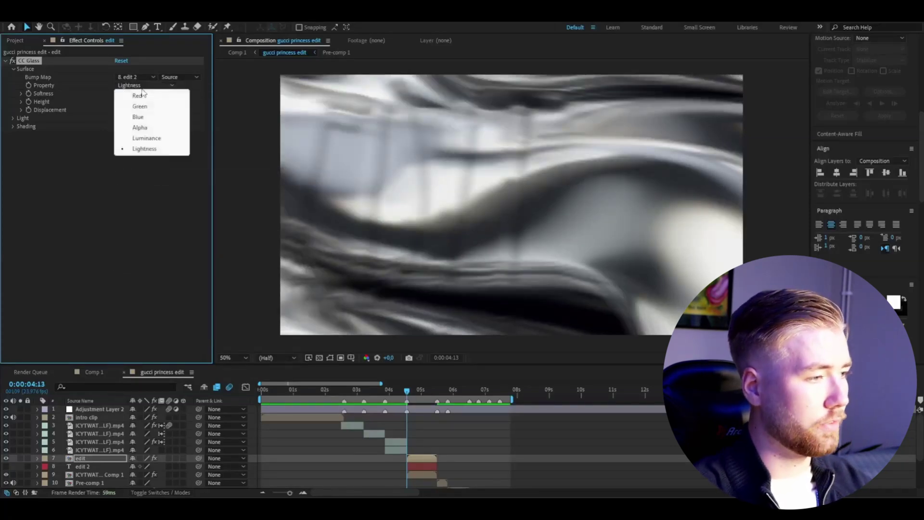
click(141, 128)
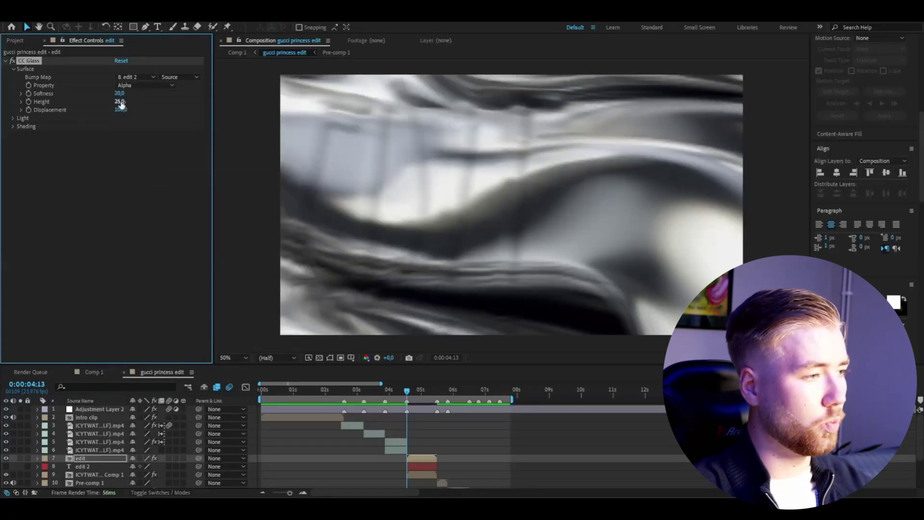
text(100)
key(Return)
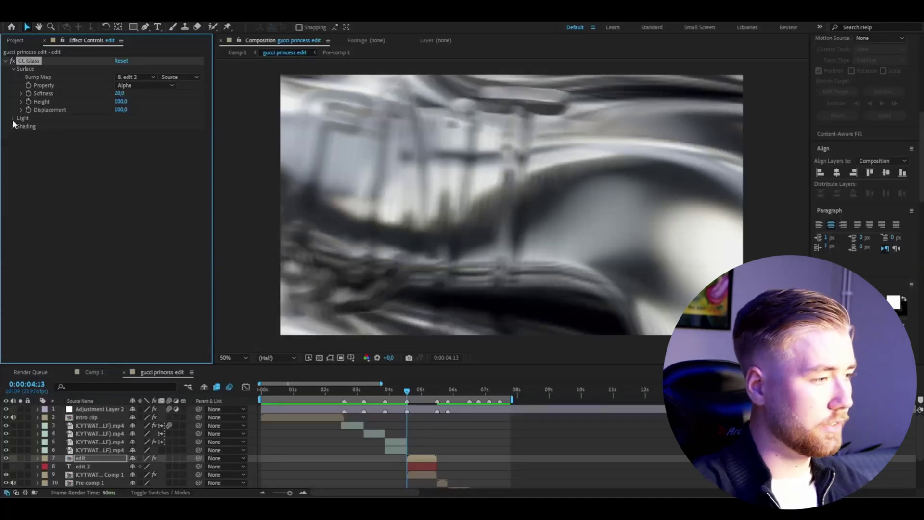
click(12, 119)
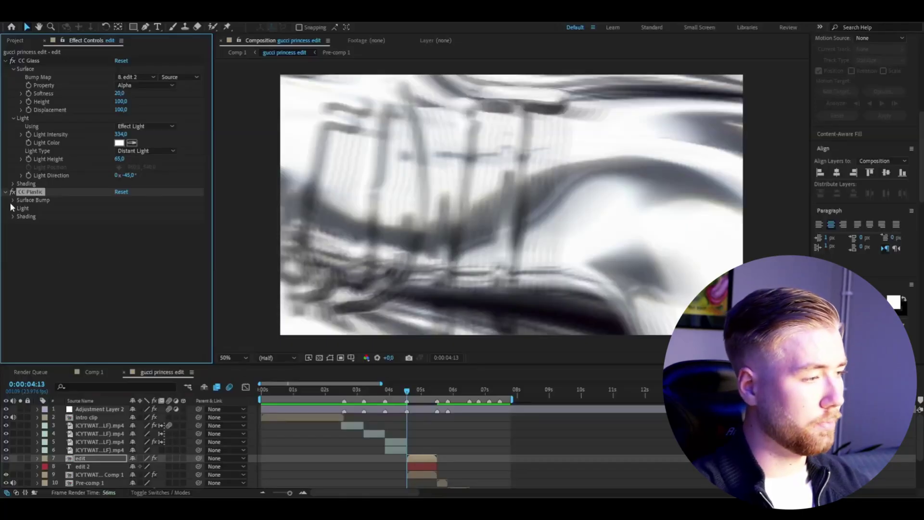
Set CC Plastic's Surface Bump on the edit layer to Bump Layer edit 2, Property Alpha, Softness 62 and Height -100.
click(12, 201)
click(117, 207)
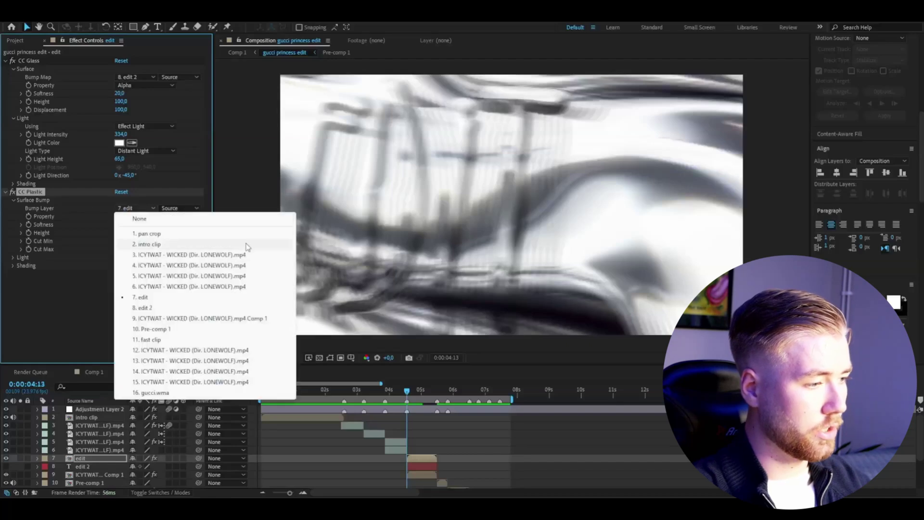
click(153, 309)
click(122, 215)
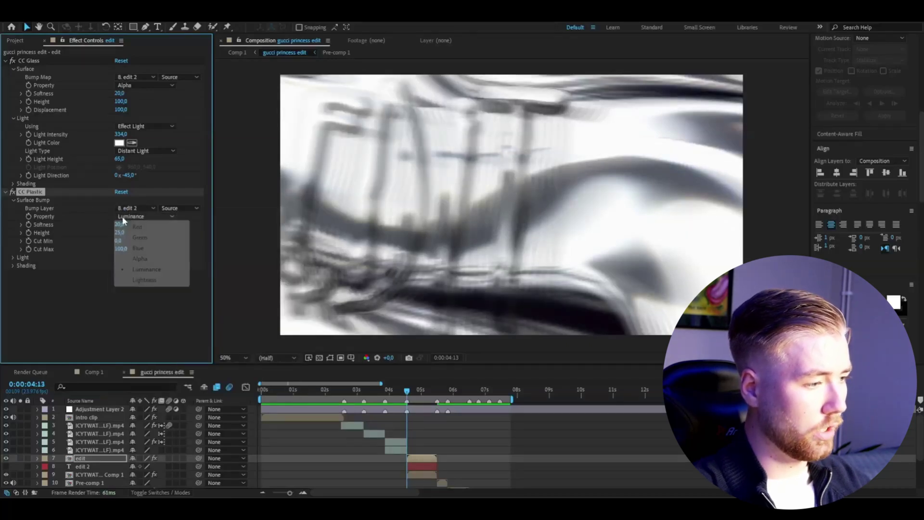
click(126, 260)
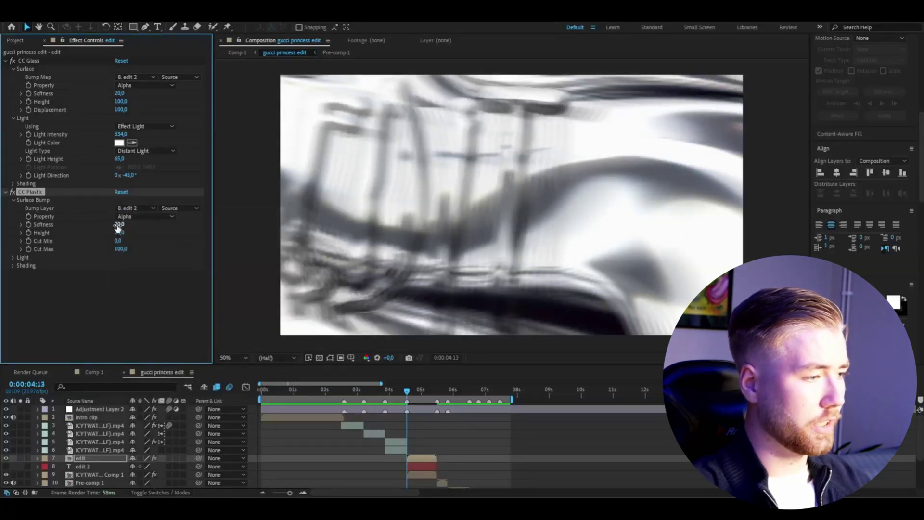
text(62)
key(Tab)
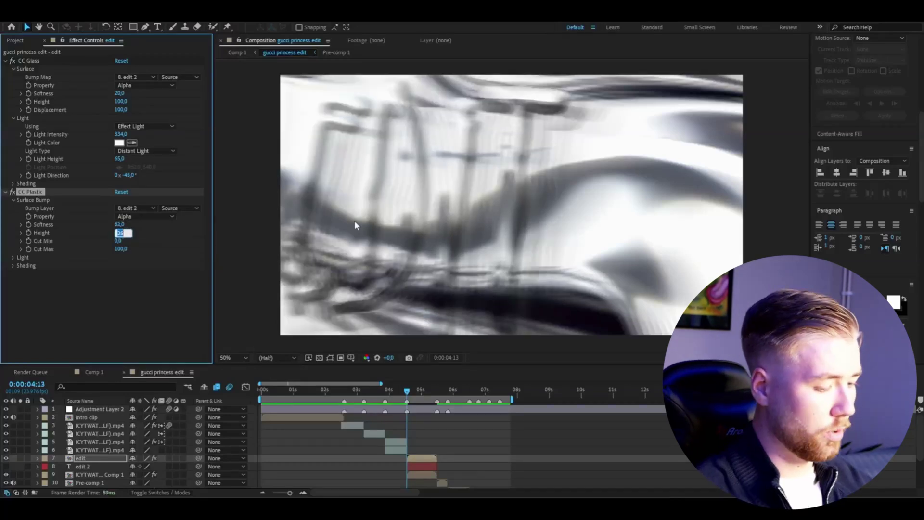
text(-100)
key(Return)
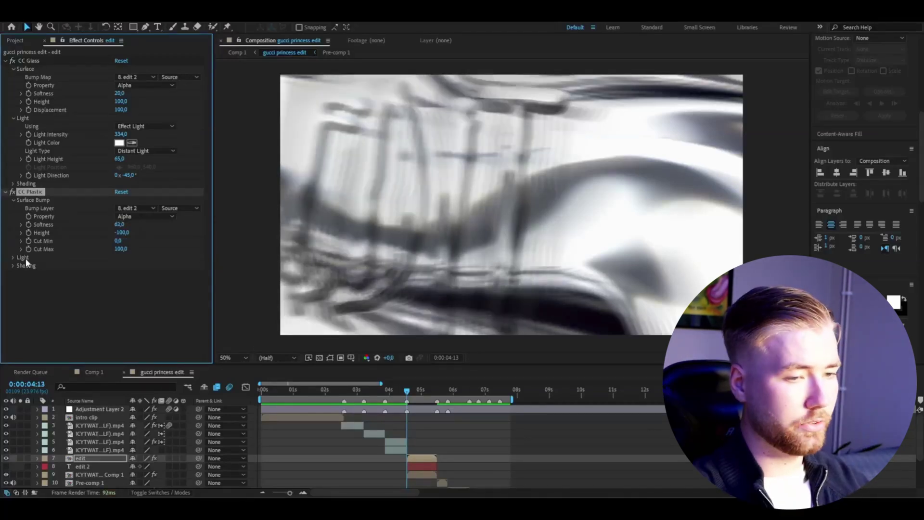
Apply CC Blobbylize to the edit layer with Blob Layer edit 2, Softness 15 and Cut Away 15, and check the chrome title in playback.
click(411, 459)
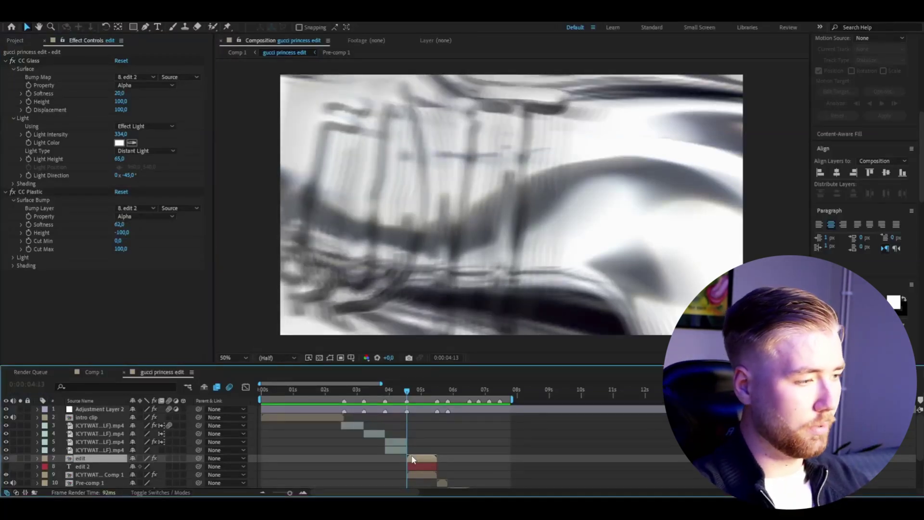
key(ctrl+space)
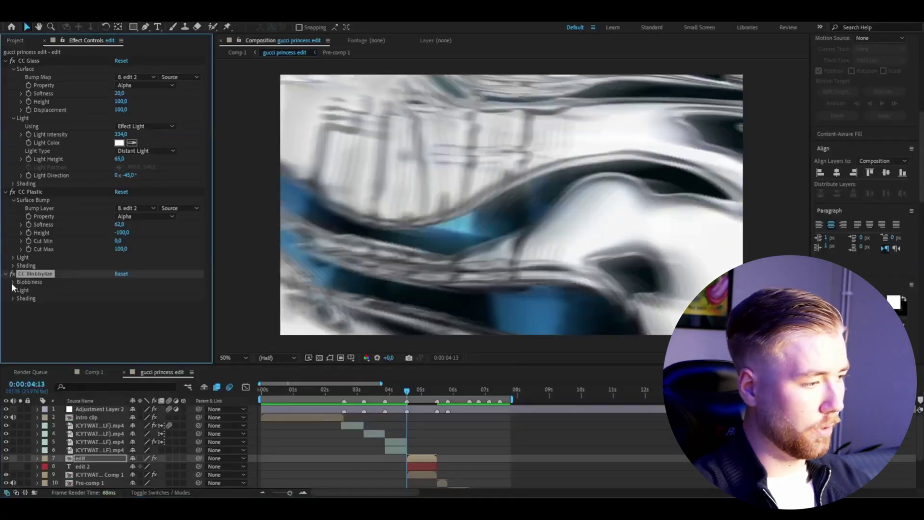
click(13, 281)
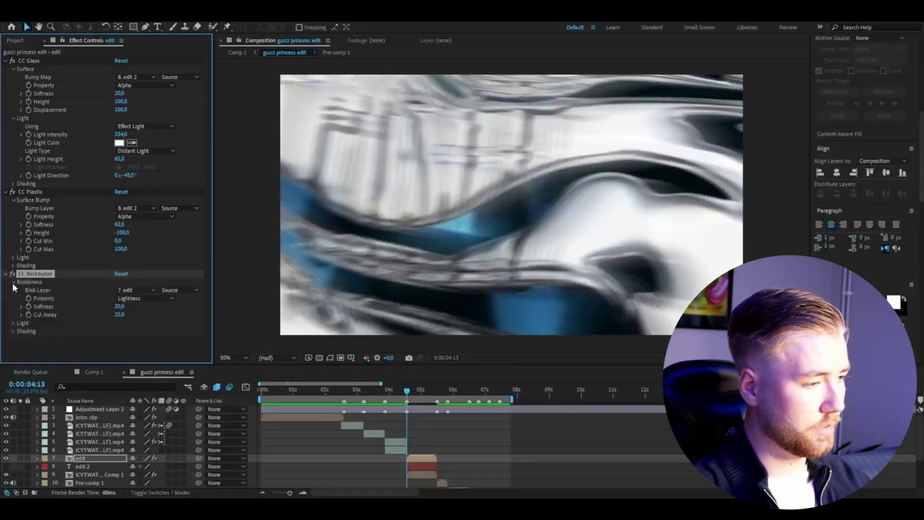
click(129, 292)
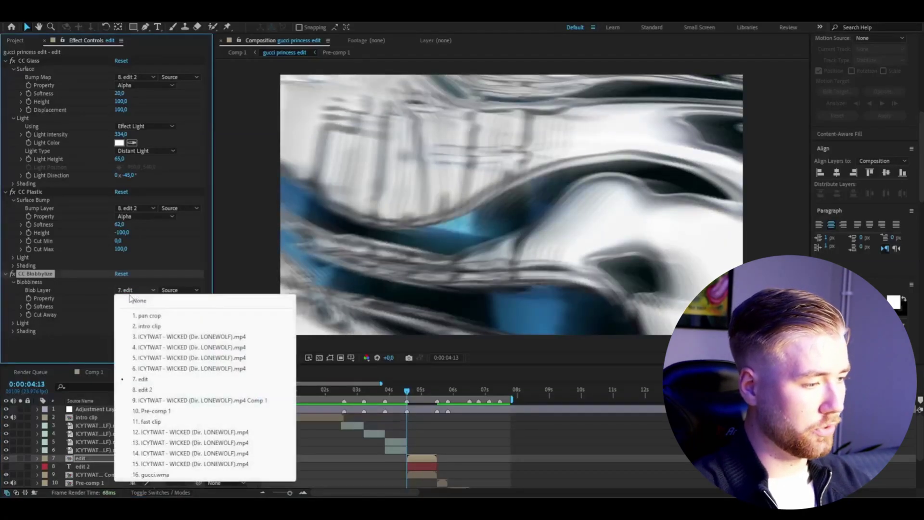
click(144, 393)
text(15)
key(Return)
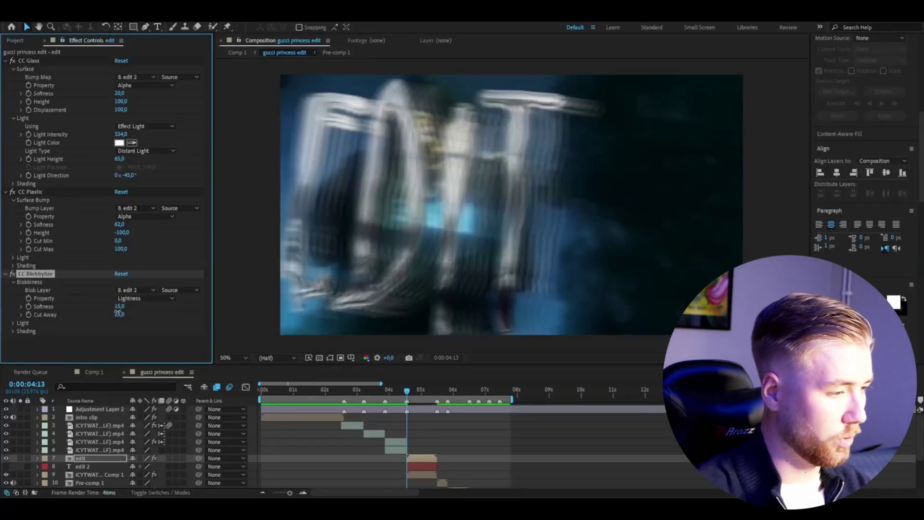
key(Return)
drag(415, 391, 424, 393)
key(space)
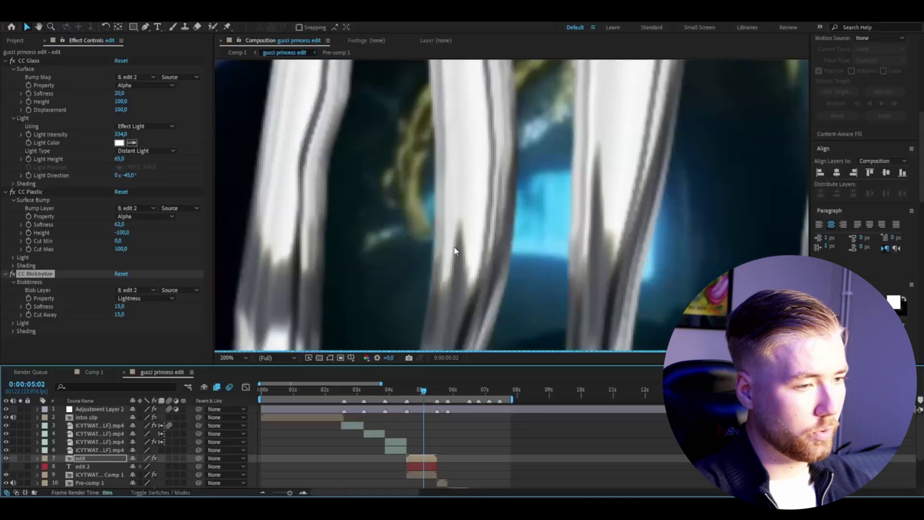
key(space)
mouse_move(424, 395)
mouse_down()
mouse_move(416, 391)
mouse_move(435, 389)
mouse_up()
click(422, 389)
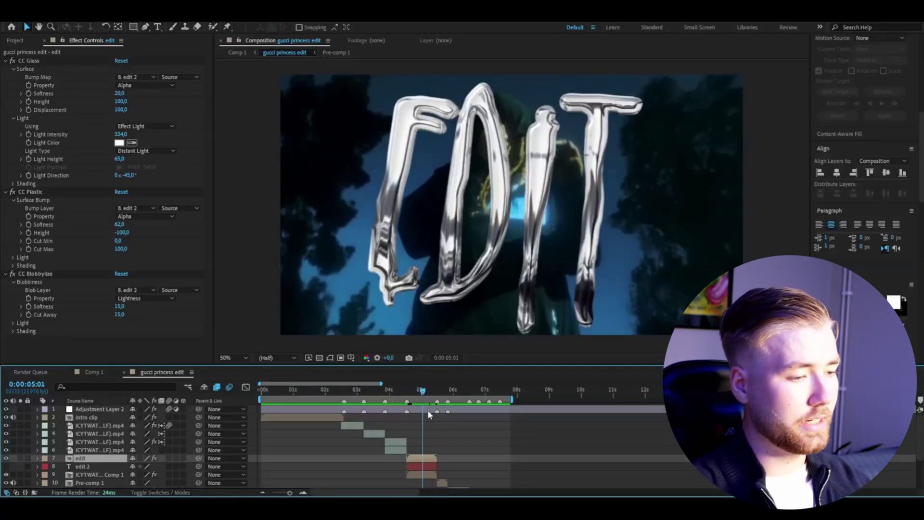
Apply S_DissolveLuma to the edit layer and keyframe Dissolve Percent from 0 at 0:00:04:13 to 100 at 0:00:05:12.
key(ctrl+space)
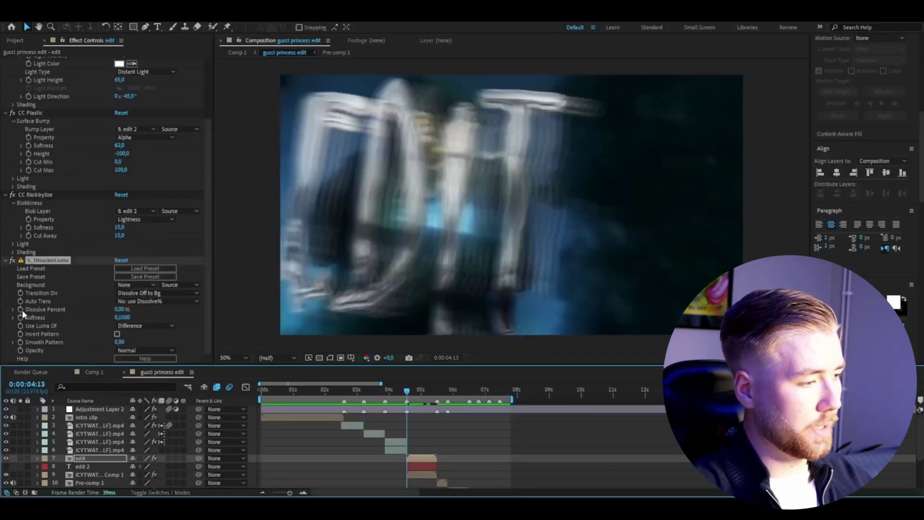
click(23, 308)
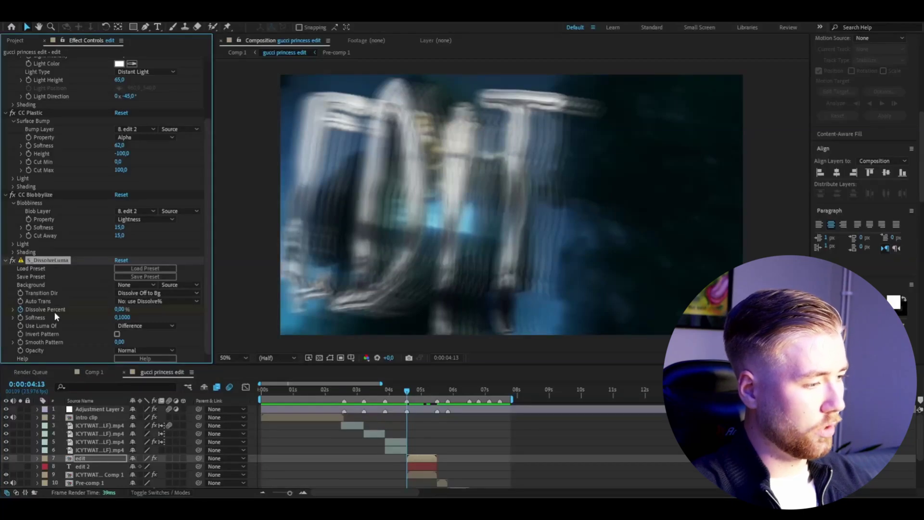
click(437, 390)
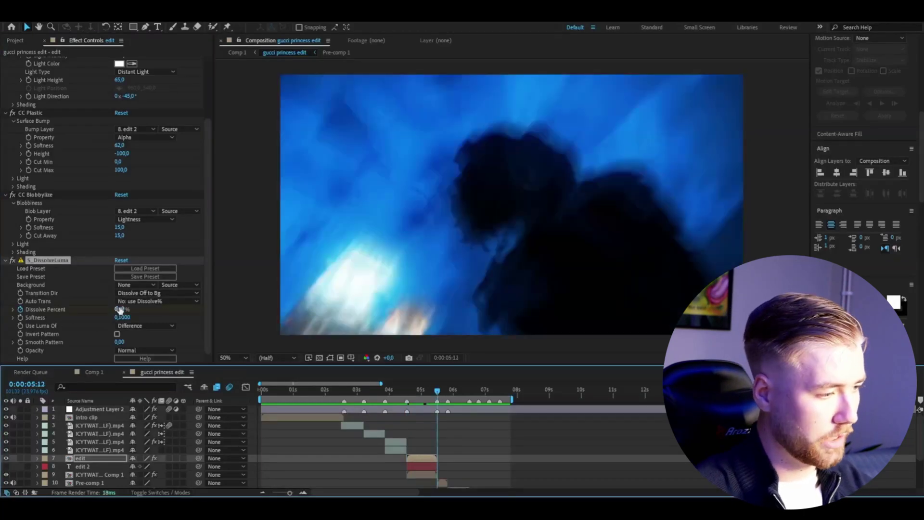
click(409, 390)
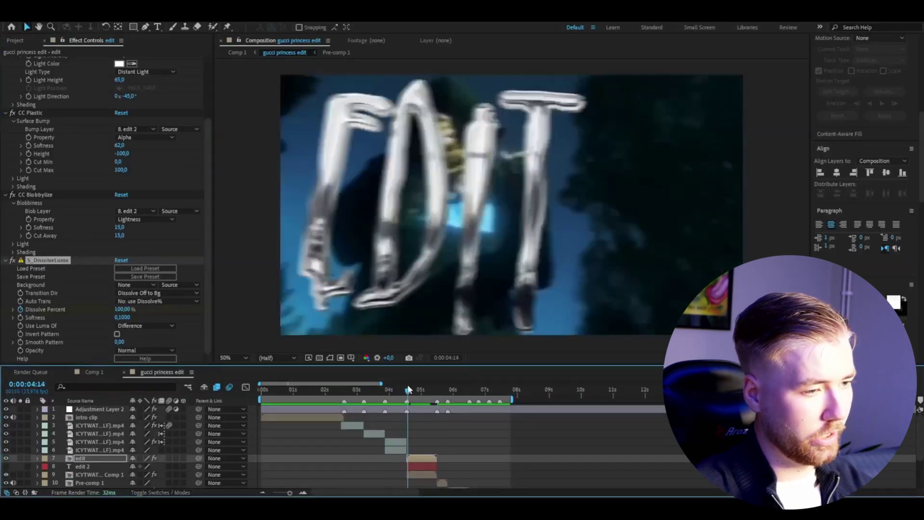
drag(408, 390, 425, 377)
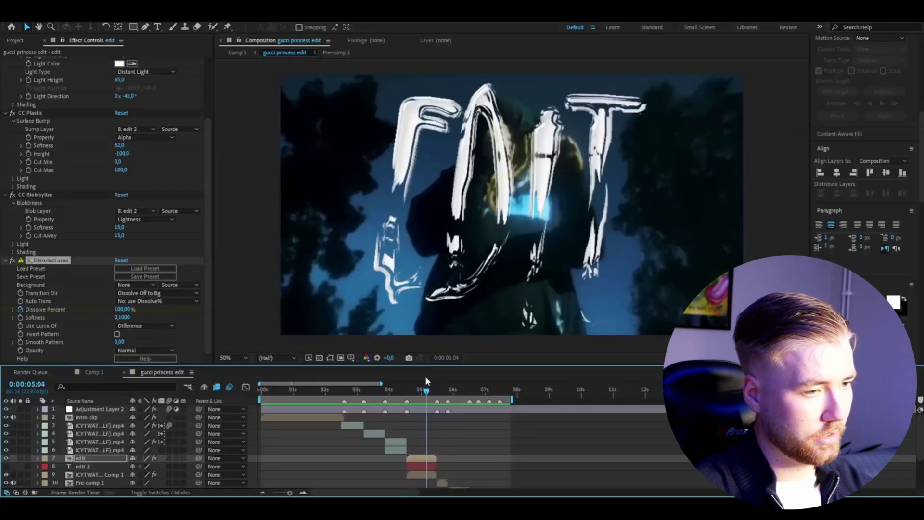
Easy-ease both Dissolve Percent keyframes and reshape their value curve so the dissolve starts slowly and rises steeply near the end.
click(37, 458)
click(45, 467)
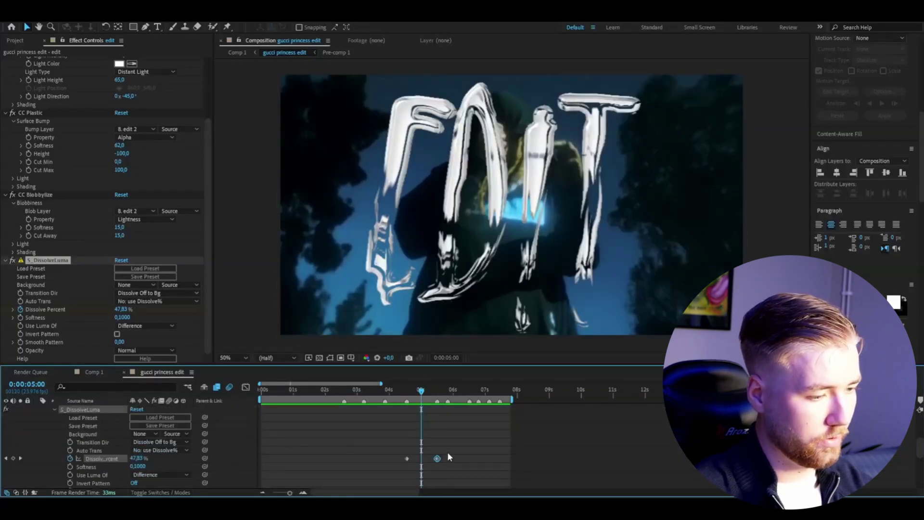
shift+click(407, 458)
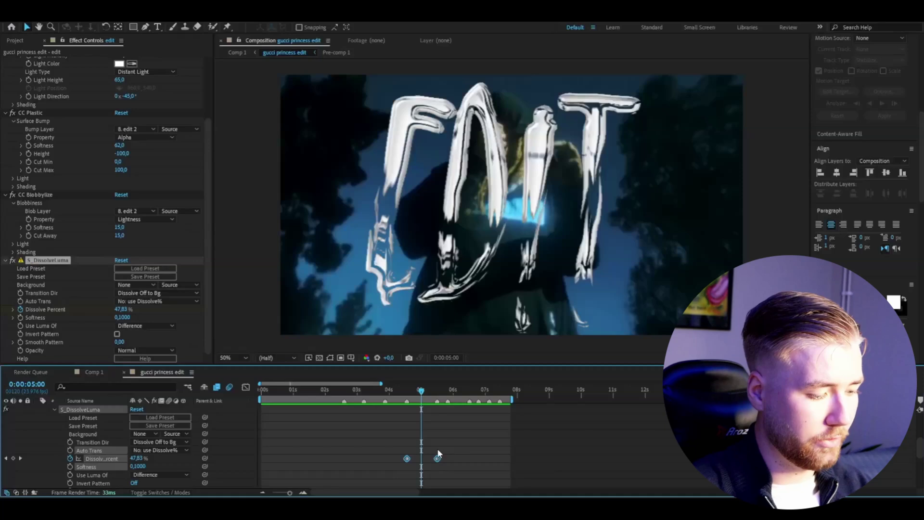
key(F9)
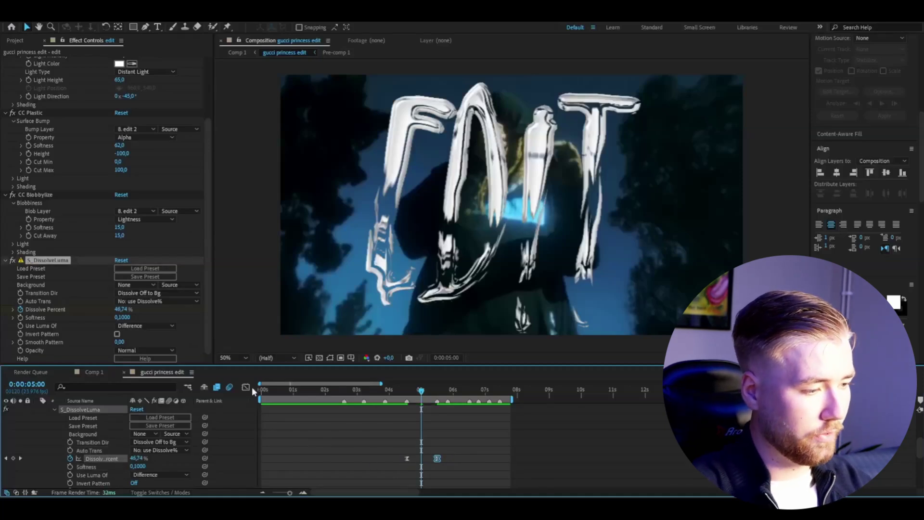
click(246, 387)
drag(418, 467, 437, 470)
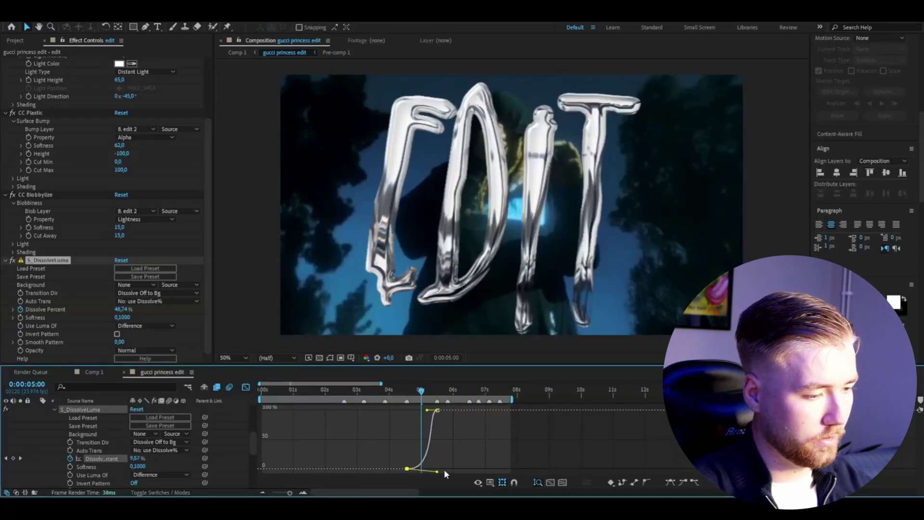
drag(420, 393, 441, 394)
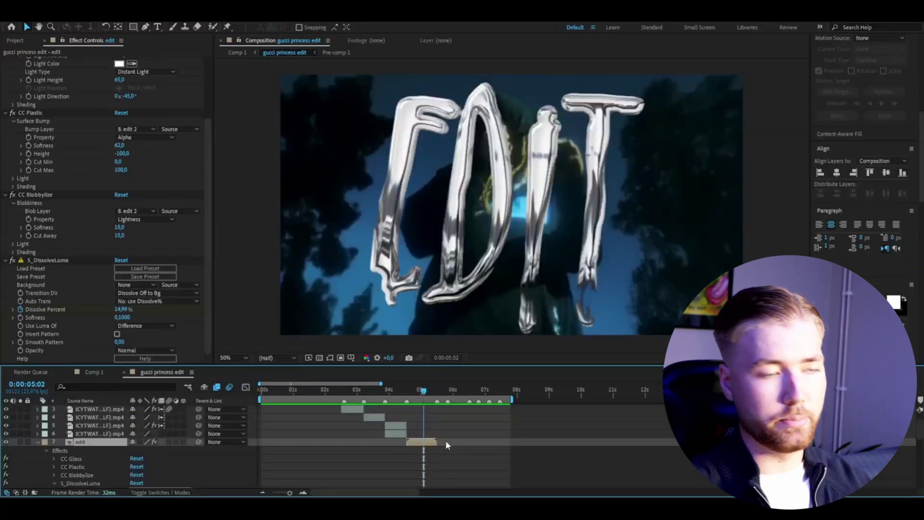
Apply Deep Glow to the edit layer with Radius 750, Exposure 0.25 and Unmult enabled.
key(ctrl+space)
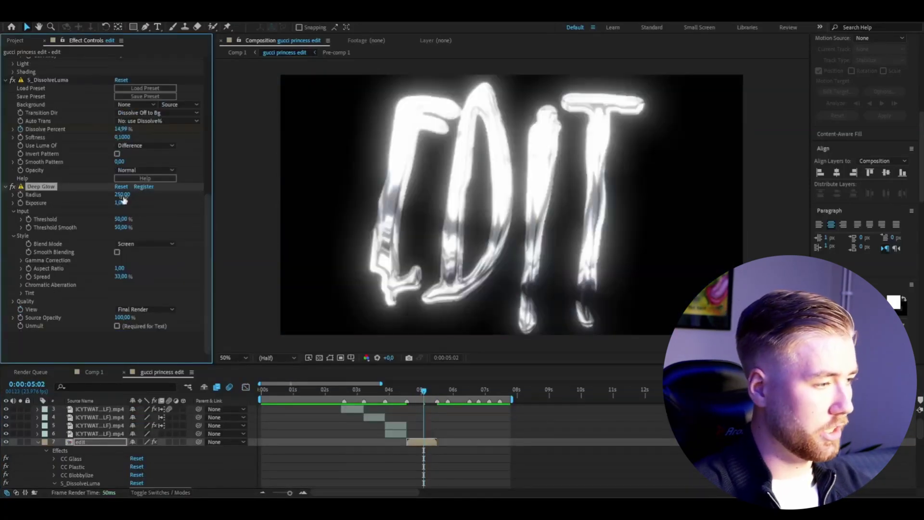
click(122, 195)
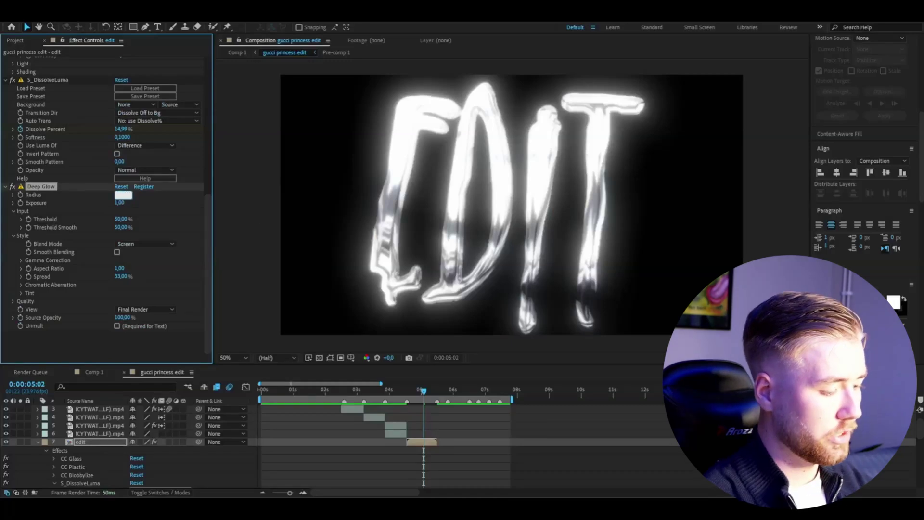
text(750)
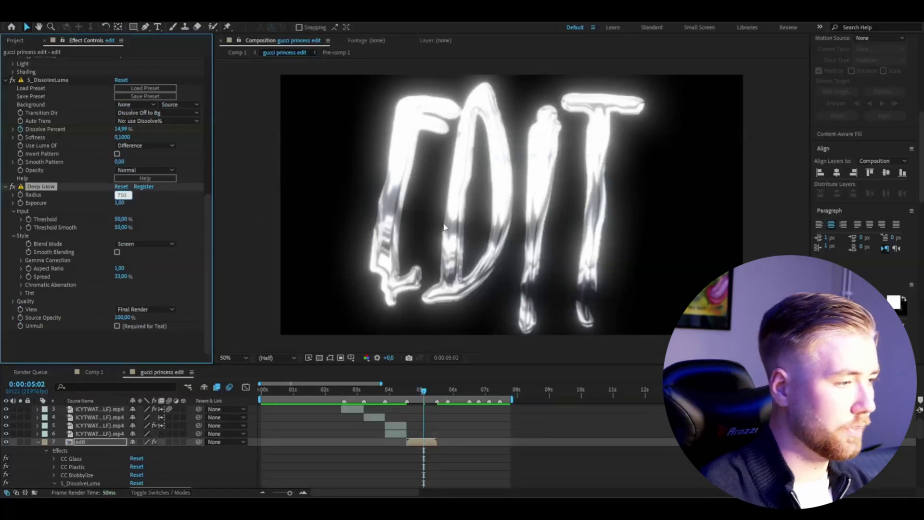
key(Return)
click(116, 203)
text(0)
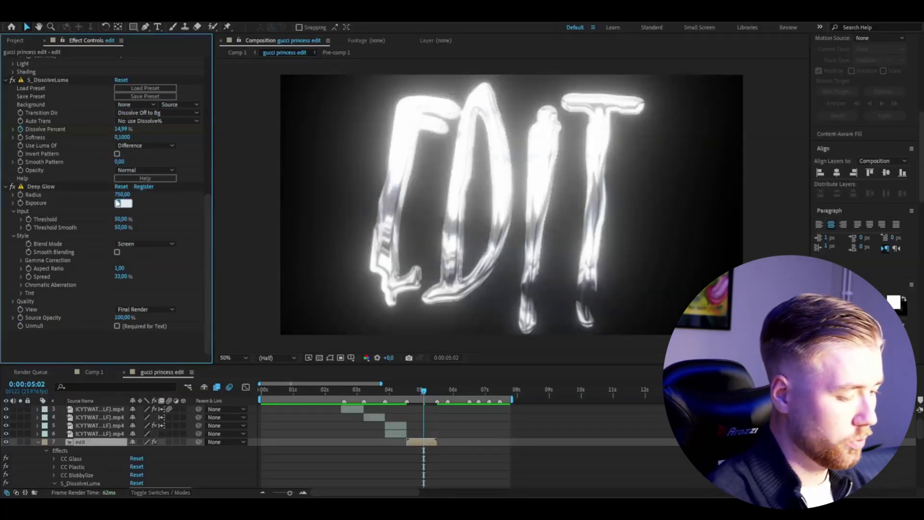
text(,25)
key(Return)
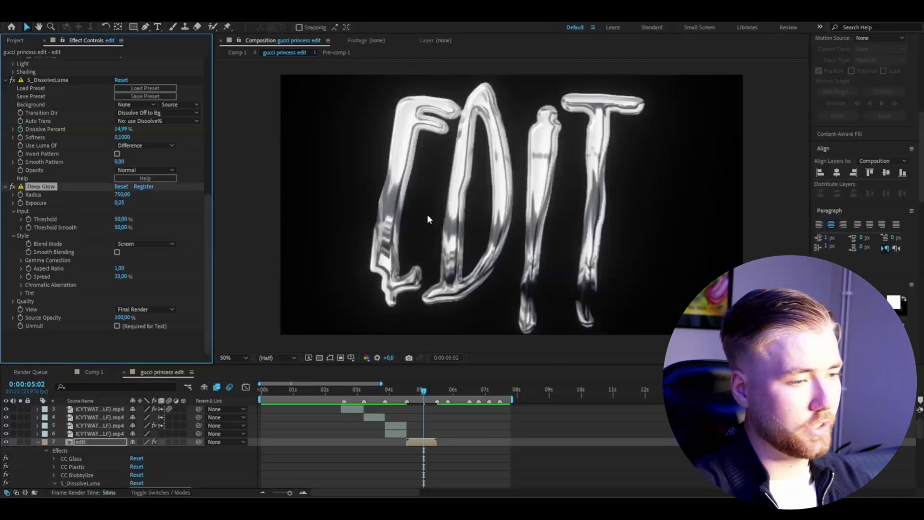
click(117, 325)
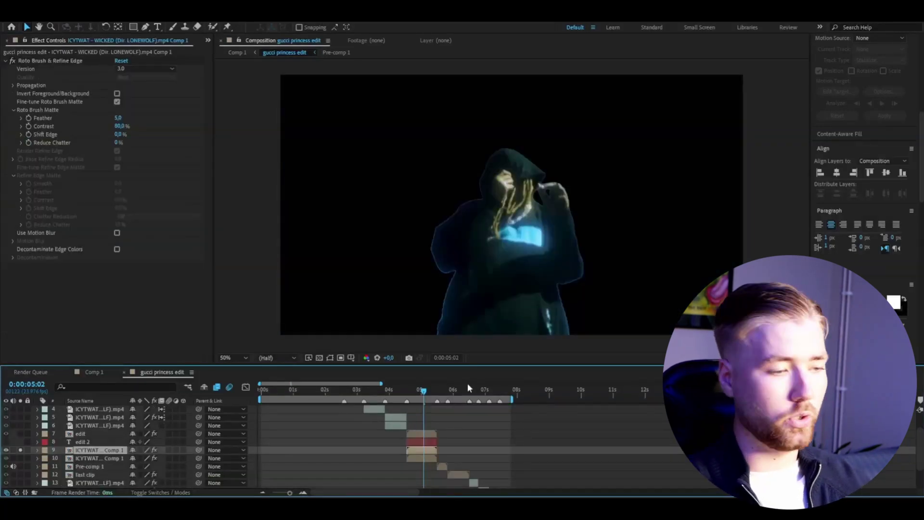
Set the uppermost rotoscoped Comp 1 layer's blending mode to Overlay and check the neon look over the title section.
click(419, 395)
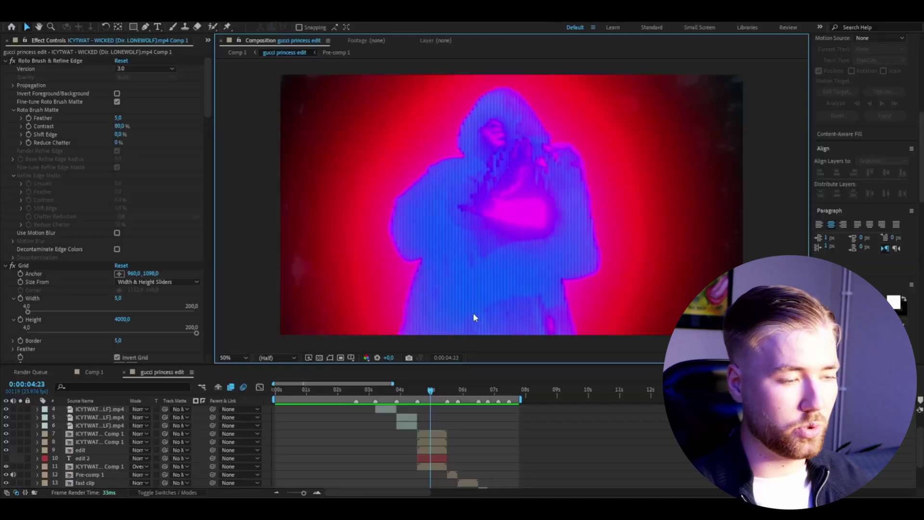
click(107, 434)
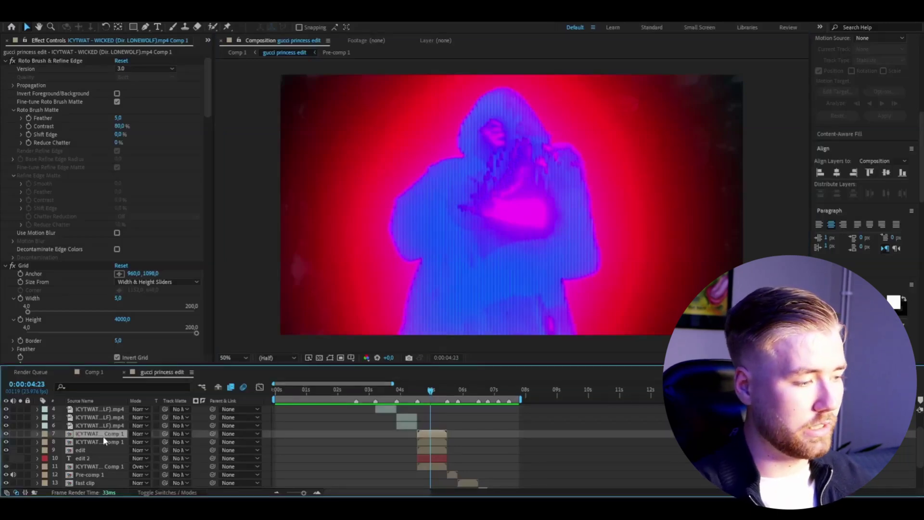
click(132, 433)
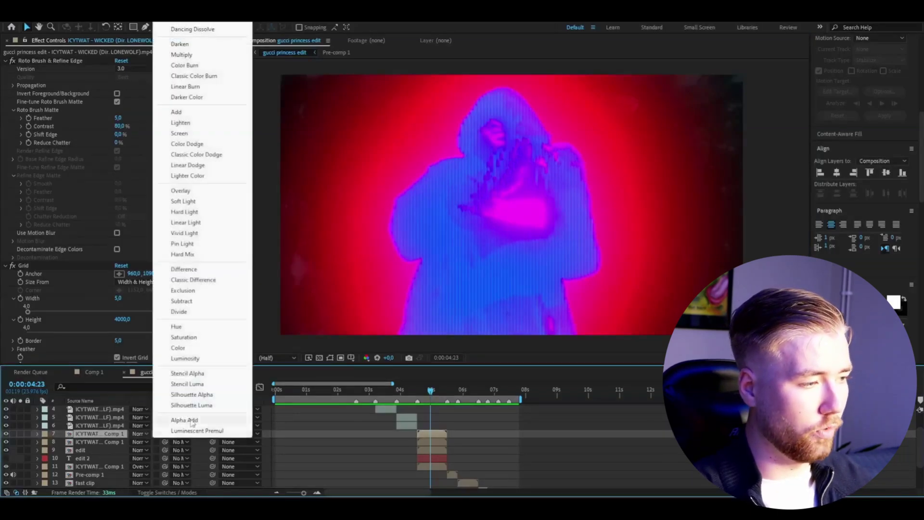
click(178, 201)
click(447, 391)
mouse_move(448, 390)
mouse_down()
mouse_move(433, 391)
mouse_move(443, 391)
mouse_up()
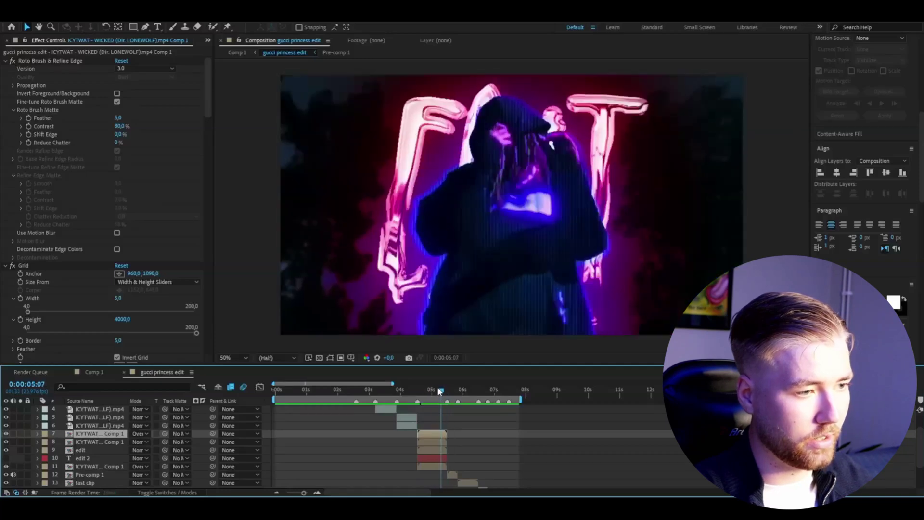
scroll(496, 259, up, 1)
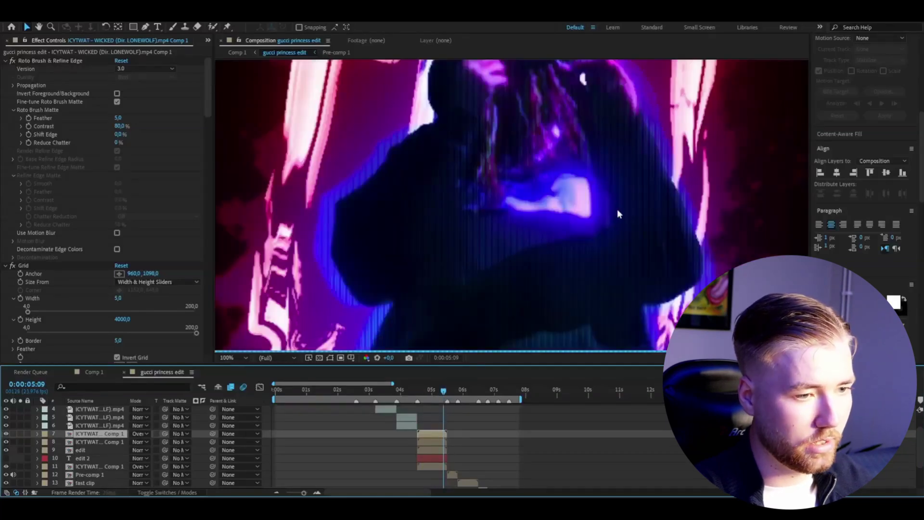
key(comma)
key(comma)
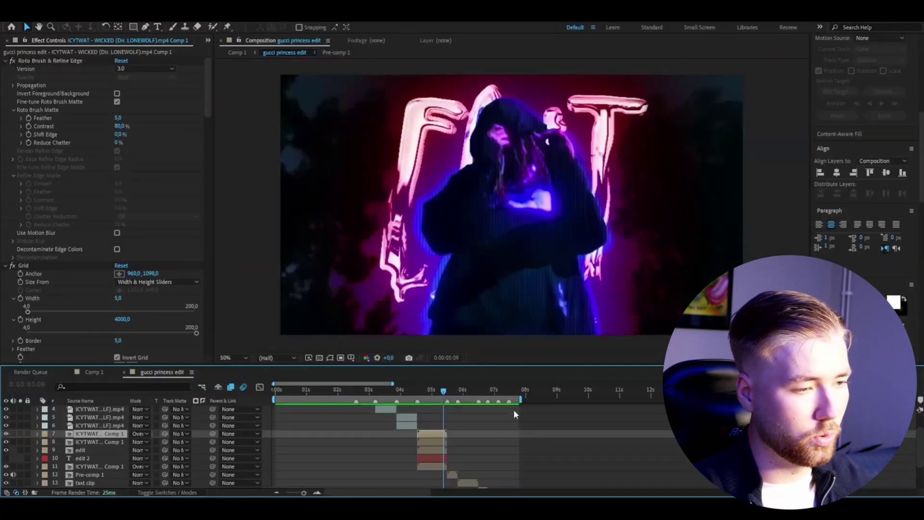
drag(435, 390, 438, 423)
key(space)
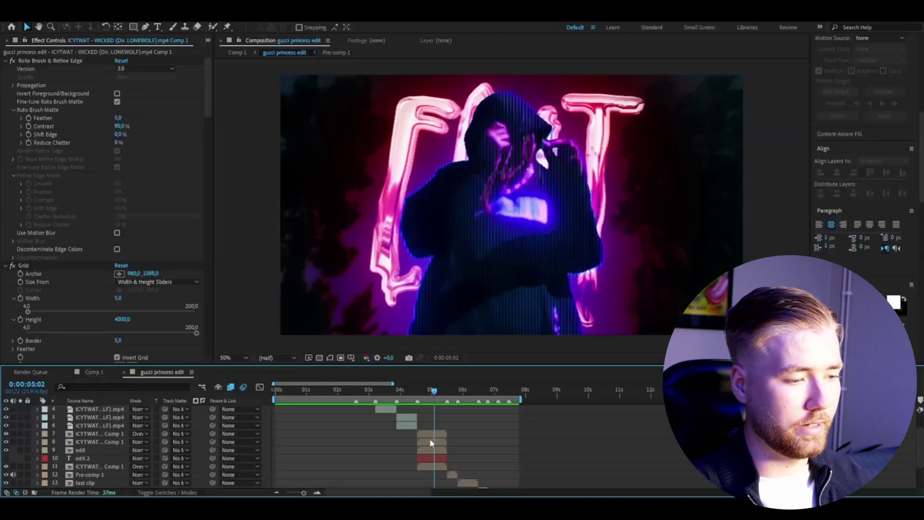
Add an adjustment layer above the uppermost rotoscoped Comp 1 layer and trim it to the title section starting at 0:00:04:13.
click(430, 436)
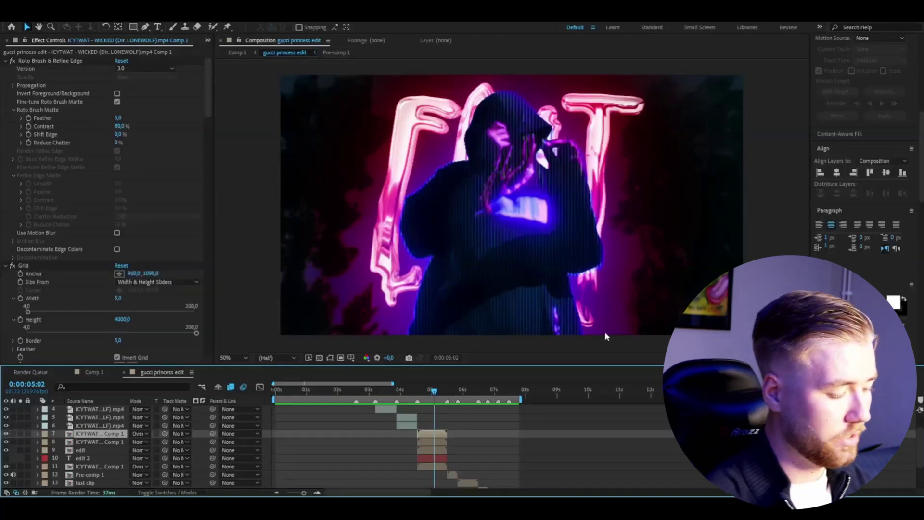
key(ctrl+alt+y)
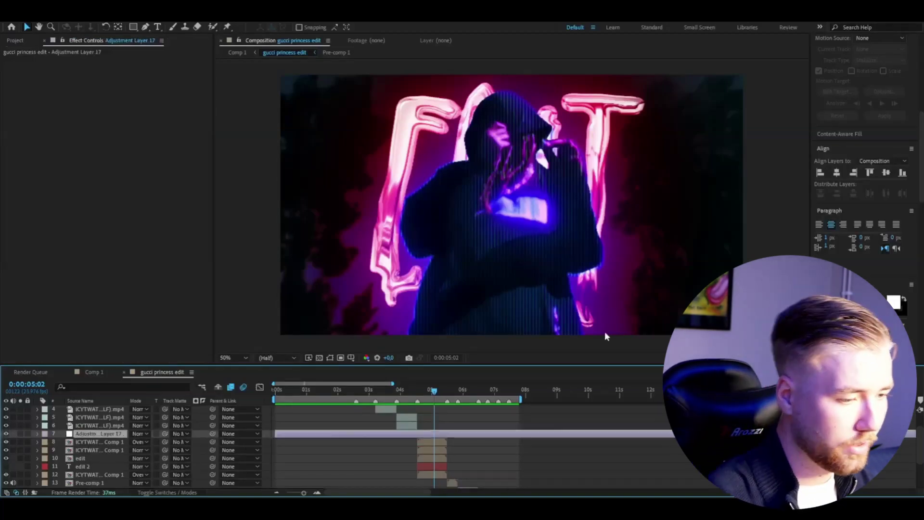
key(j)
Apply Deep Glow to the new adjustment layer with Radius 750 and Exposure 0.85.
key(ctrl+space)
text(d)
click(381, 403)
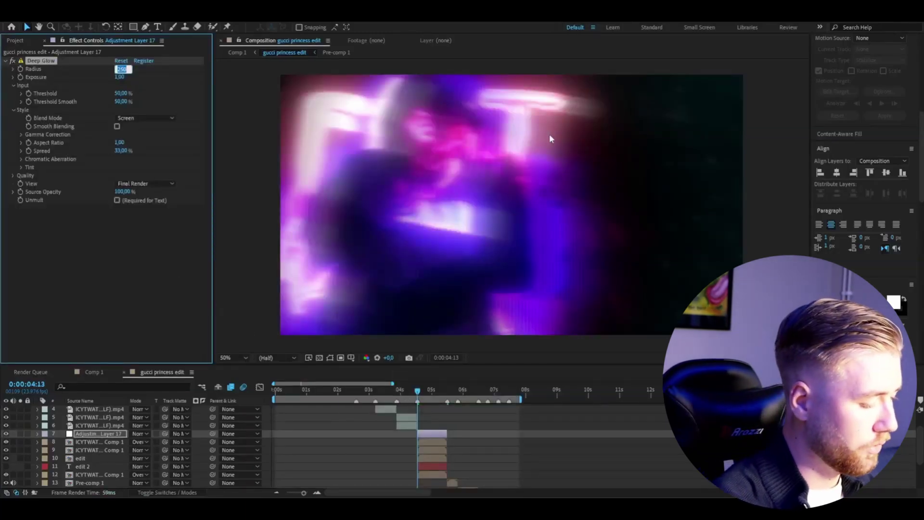
text(750)
key(Tab)
text(0,85)
Add a 4-Color Gradient to the same adjustment layer, with all four colors the same cyan-blue and its blending mode set to Hue.
click(426, 434)
key(ctrl+space)
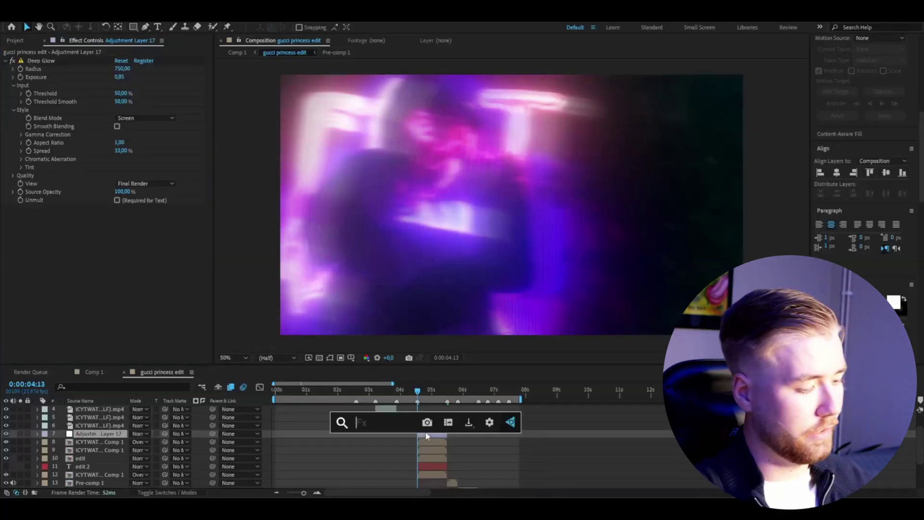
text(4)
click(380, 401)
click(120, 283)
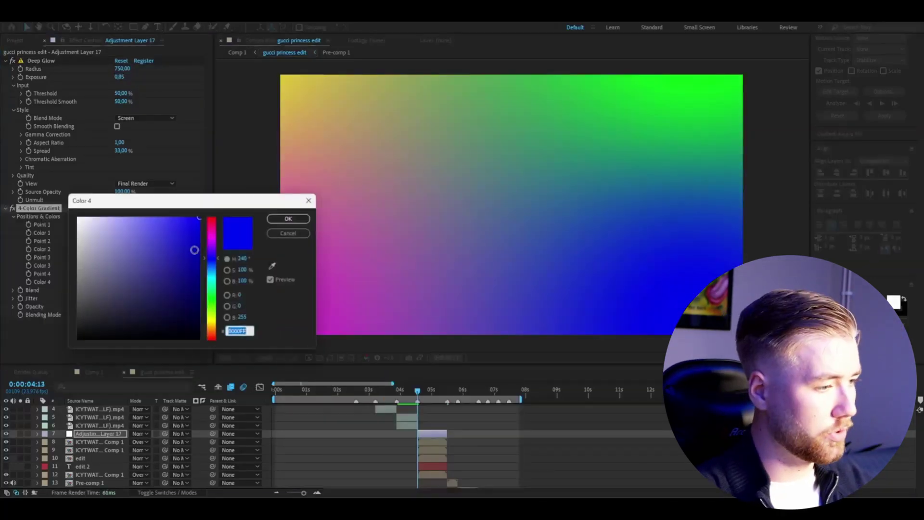
drag(208, 255, 212, 275)
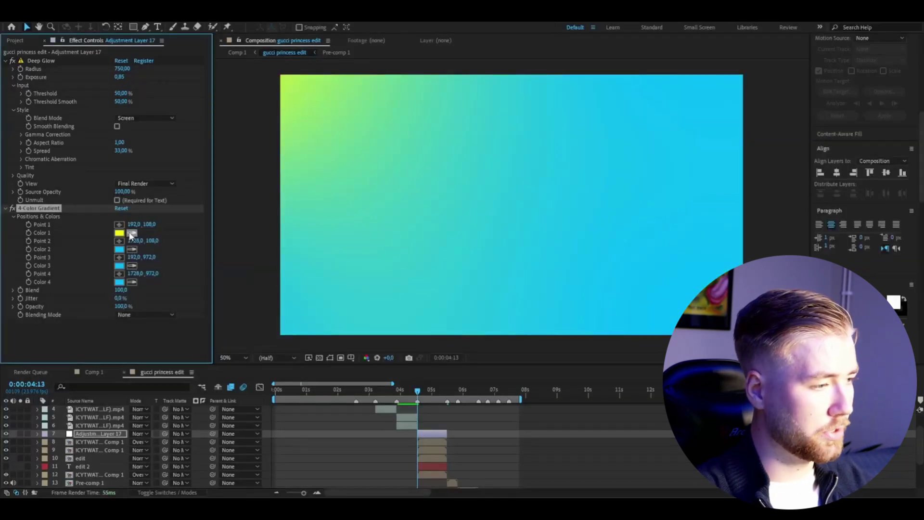
click(131, 232)
click(120, 249)
click(137, 315)
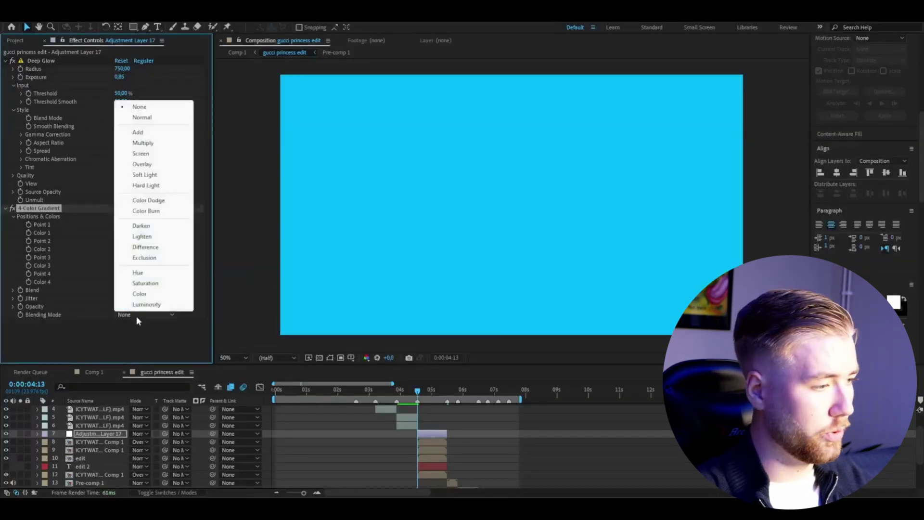
click(140, 274)
Step frame by frame through the title section to examine the blue-tinted glow on the subject and lettering.
click(431, 390)
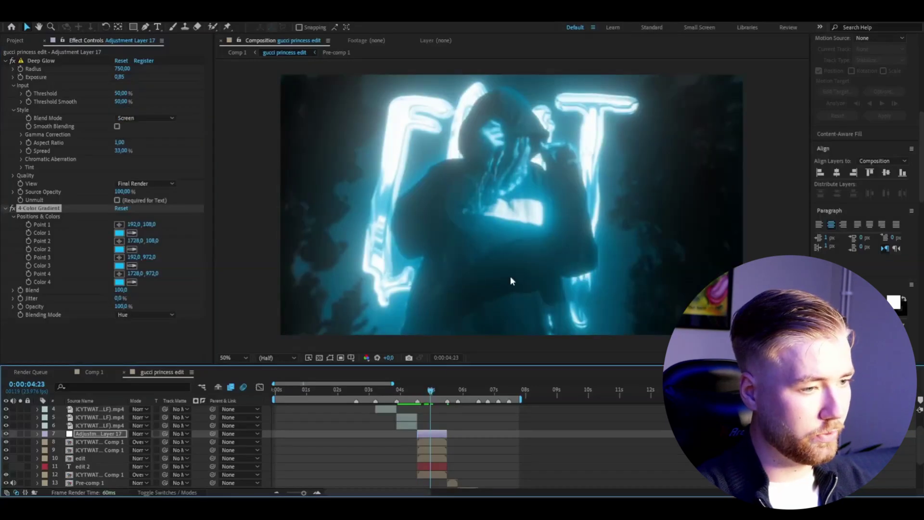
key(Page_Up)
key(Page_Up)
key(Page_Up)
key(Page_Up)
key(Page_Up)
key(Page_Up)
key(Page_Up)
key(Page_Up)
key(Page_Up)
key(Page_Up)
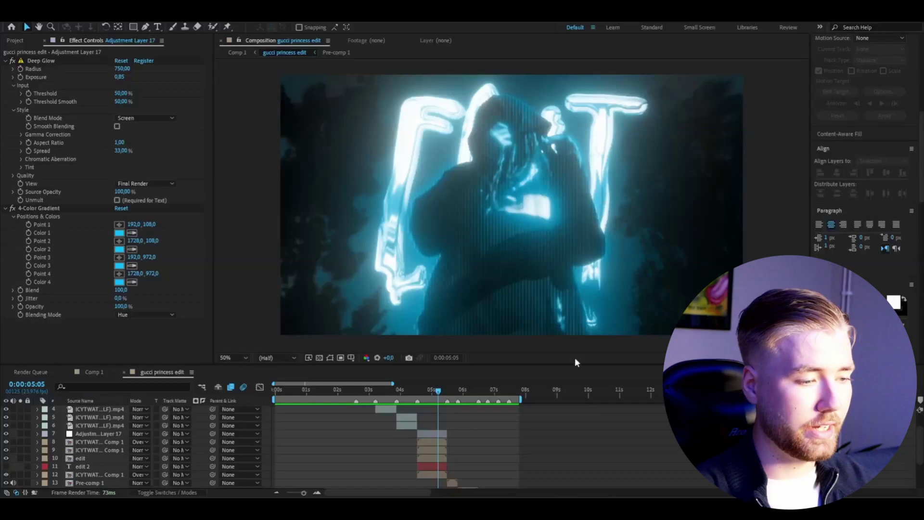
Apply Deep Glow to the clip at 0:00:06:16 with Radius 750 and Exposure 0.85.
scroll(464, 446, down, 2)
click(474, 441)
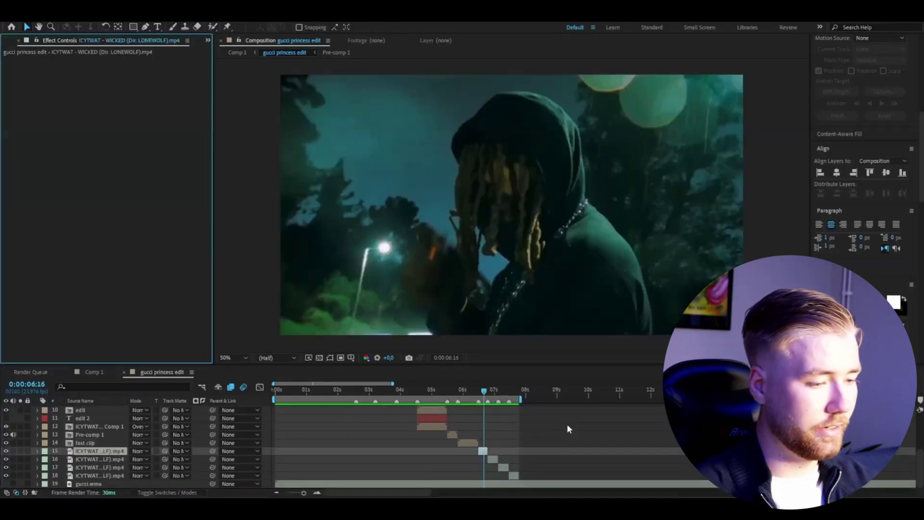
key(ctrl+space)
text(d)
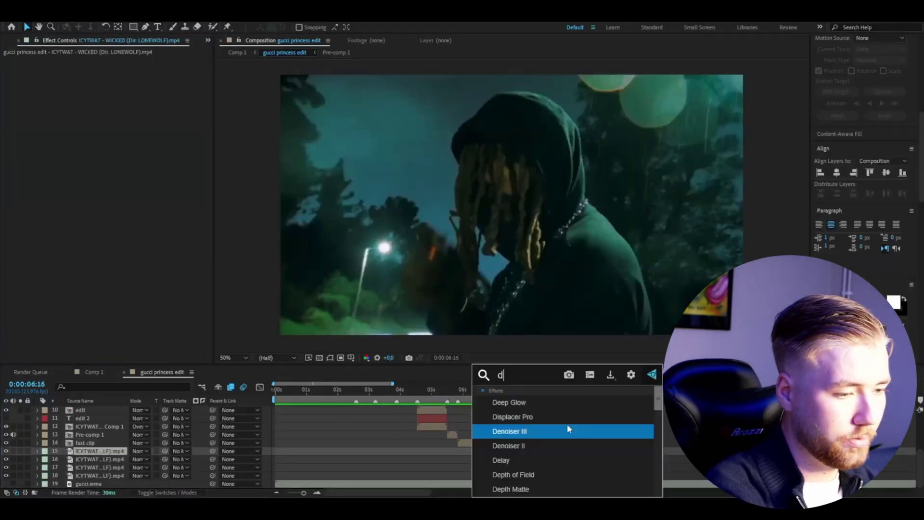
click(618, 403)
text(750)
key(Return)
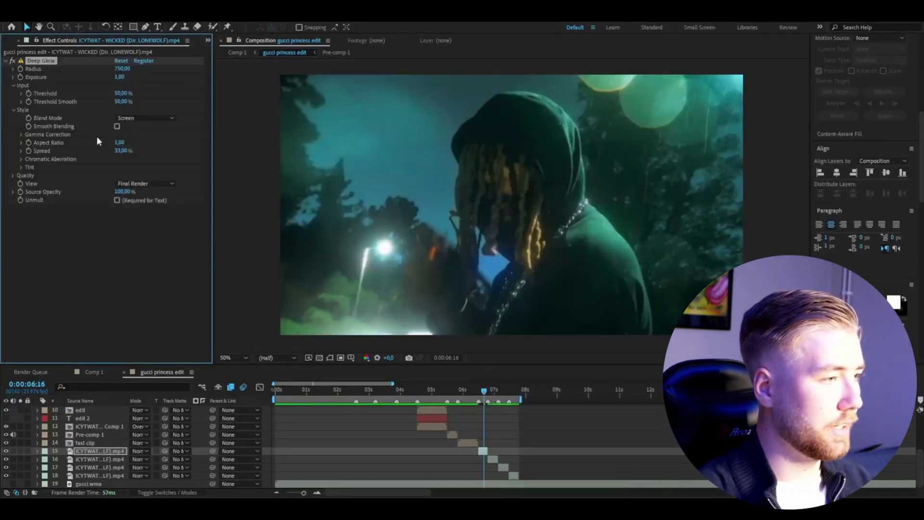
click(122, 77)
text(0,85)
key(Return)
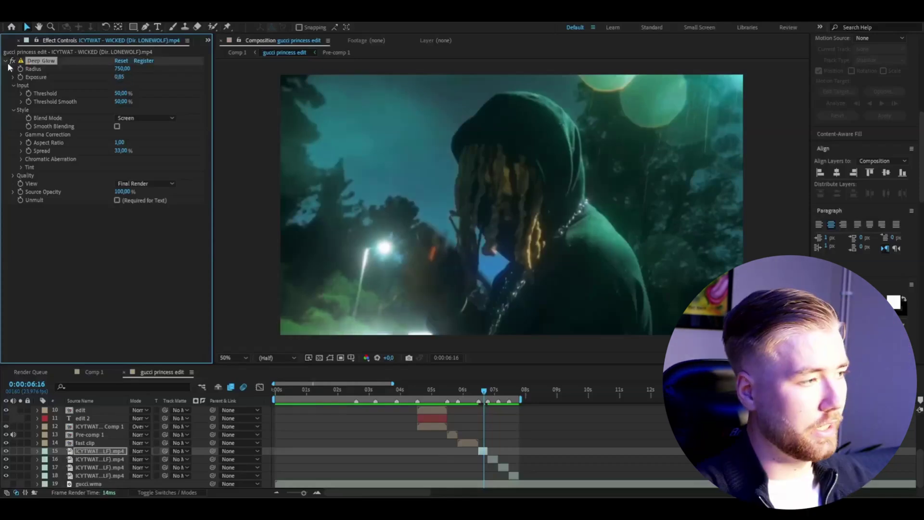
Compare the clip at 0:00:06:16 with and without its Deep Glow effect.
click(12, 61)
click(12, 61)
click(12, 61)
click(12, 61)
click(13, 61)
click(12, 62)
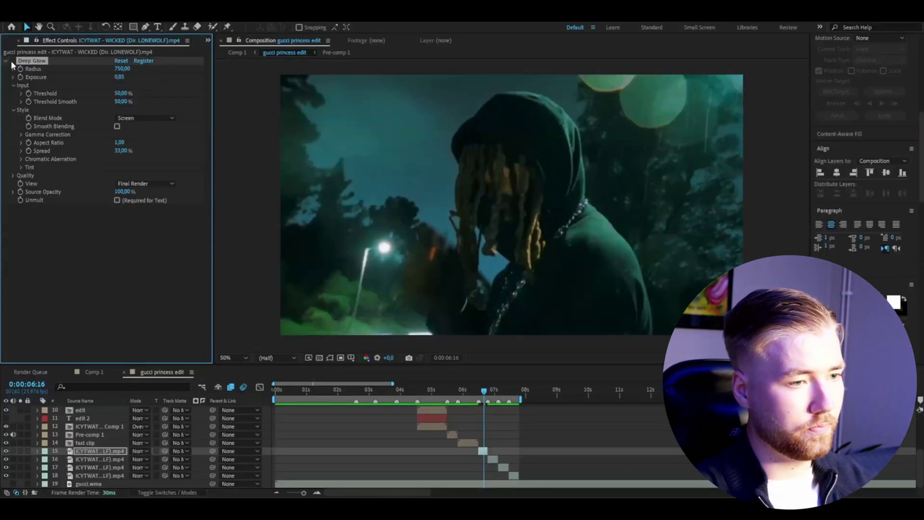
click(13, 61)
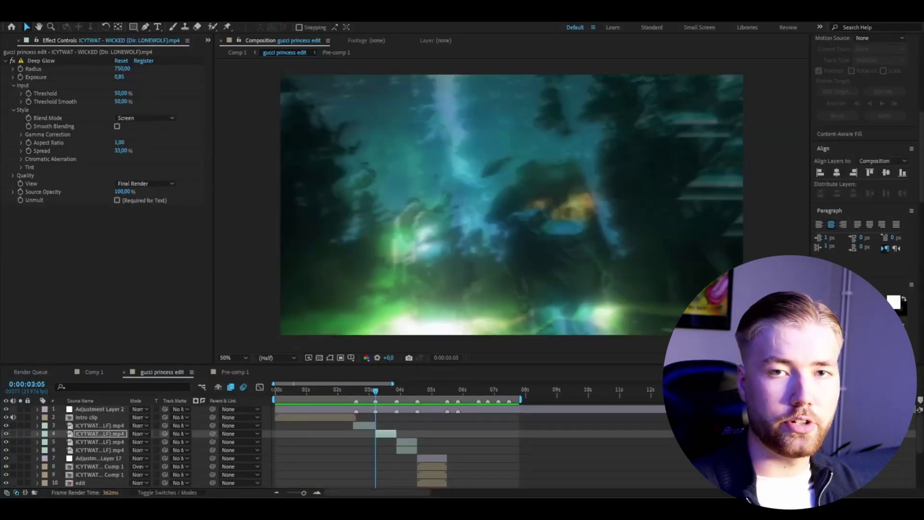
Review the clips between 0:00:03:05 and 0:00:06:04 and examine the first frames after the cut at 0:00:03:05.
click(460, 389)
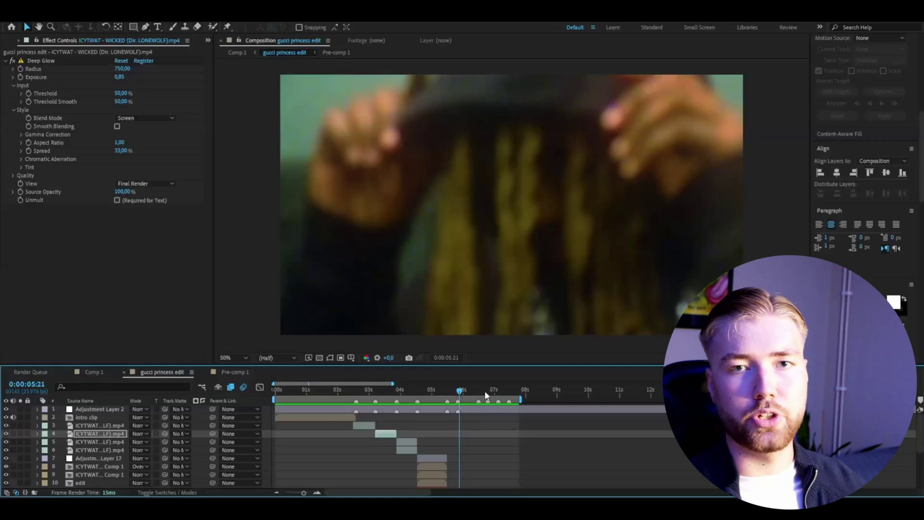
drag(460, 388, 468, 391)
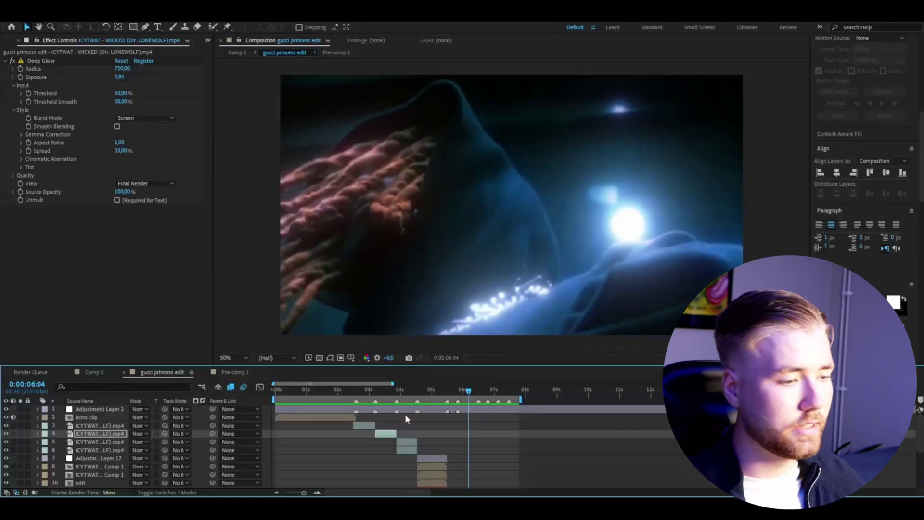
click(400, 391)
drag(400, 392, 398, 394)
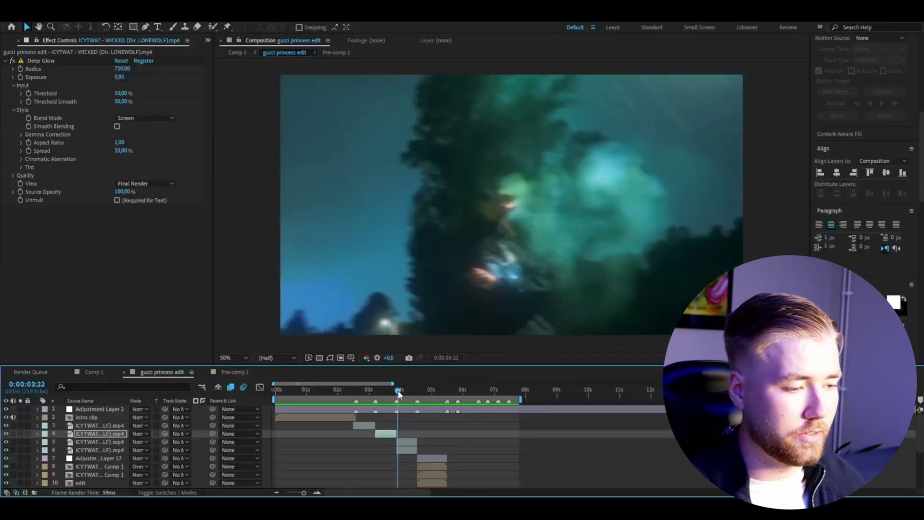
scroll(398, 395, up, 1)
click(355, 396)
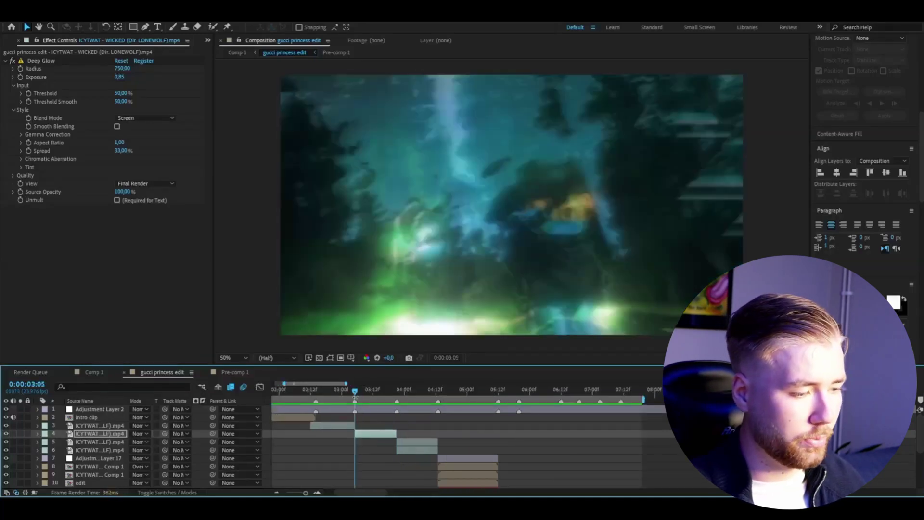
click(316, 492)
click(316, 492)
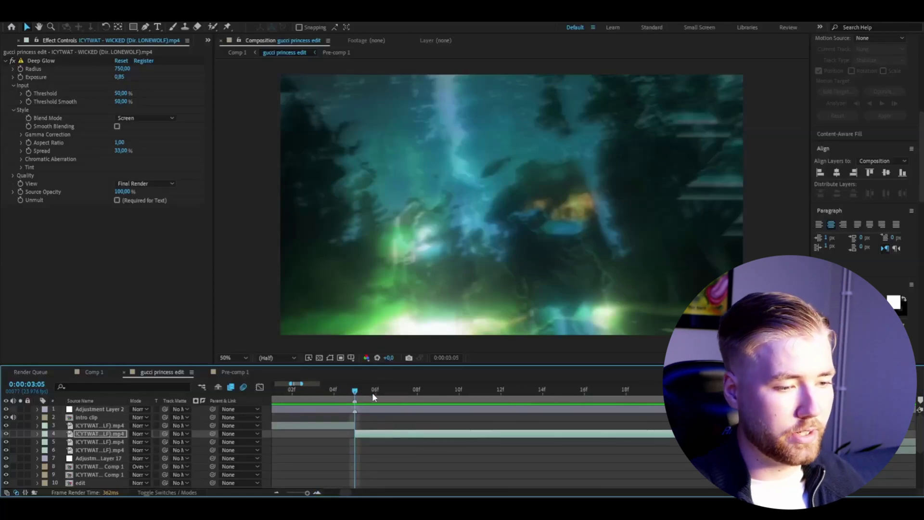
key(space)
key(space)
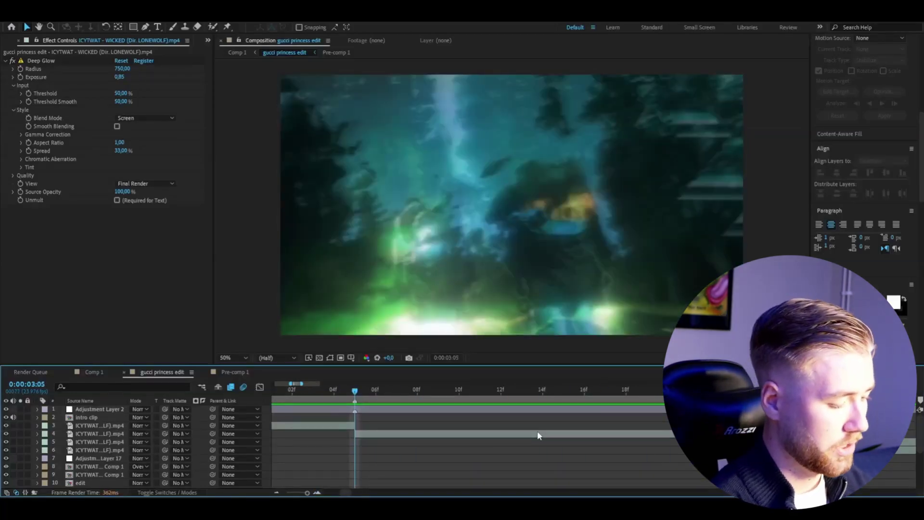
Add an adjustment layer above the clips, trim it to the single frame at 0:00:03:05, and apply Invert to it.
key(ctrl+alt+y)
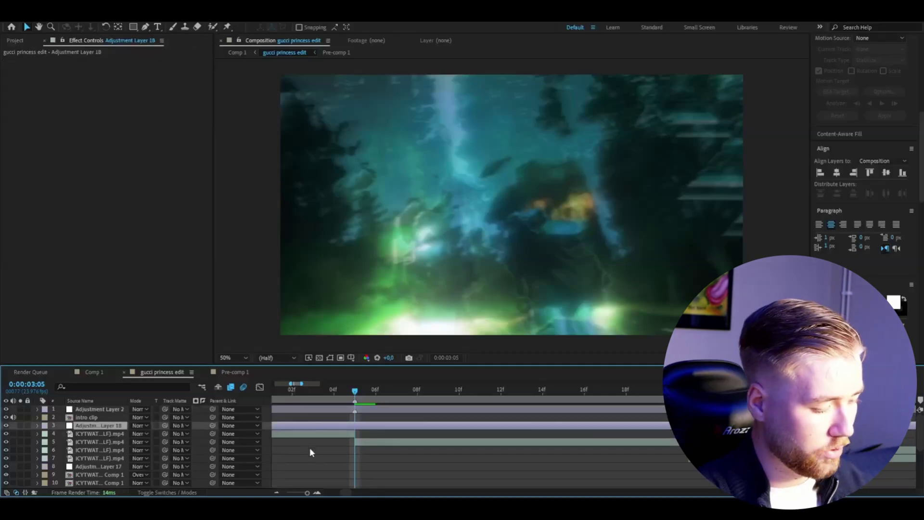
click(316, 446)
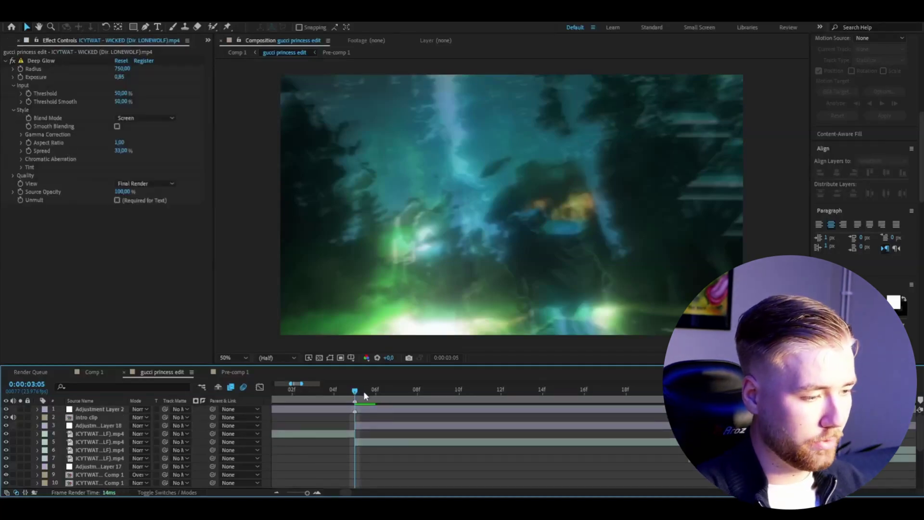
click(388, 425)
key(alt+])
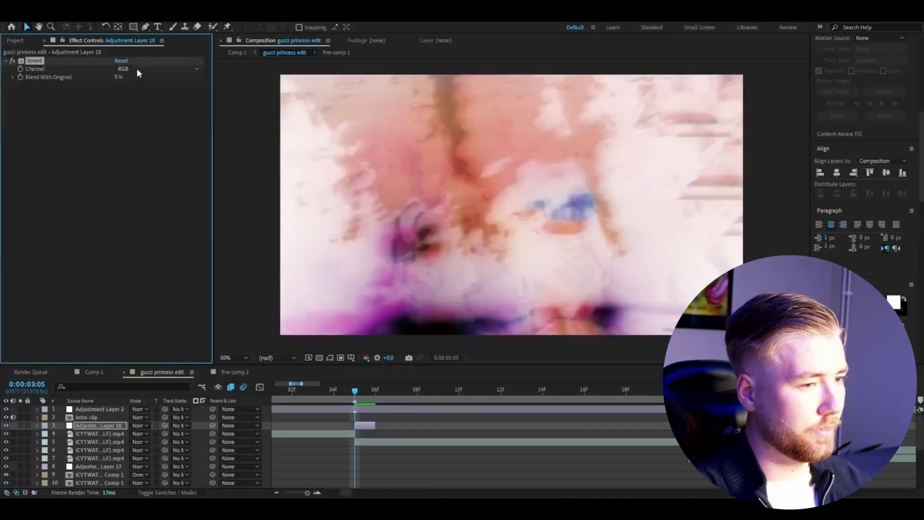
Set the Invert effect's Channel to Hue and the one-frame adjustment layer's blending mode to Overlay.
click(136, 68)
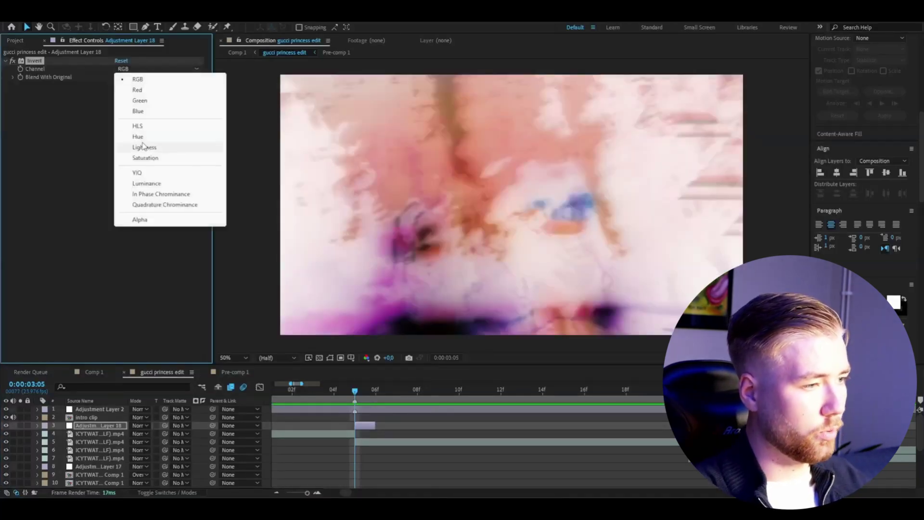
click(143, 145)
click(139, 70)
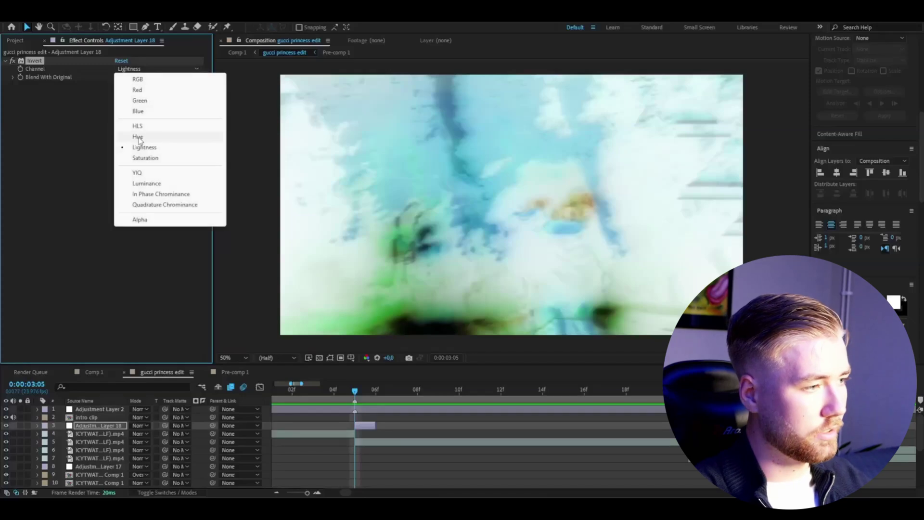
click(139, 137)
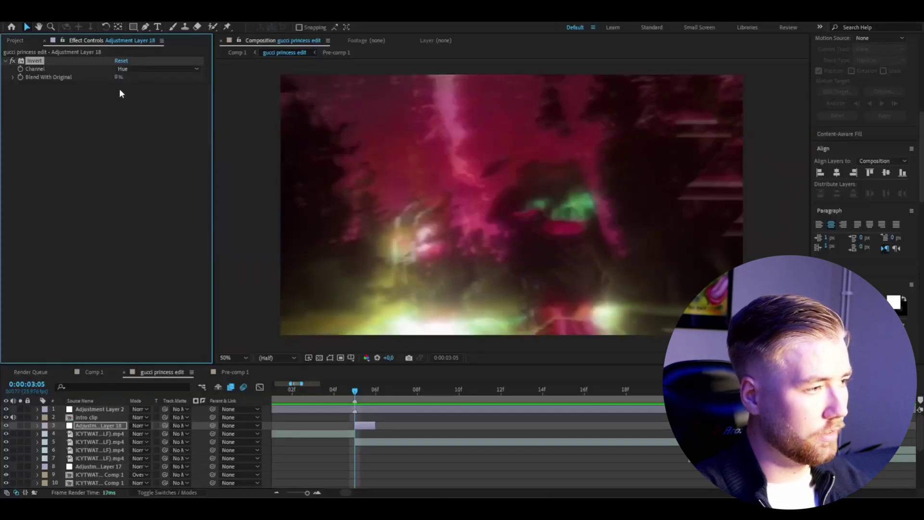
click(137, 68)
click(44, 223)
click(139, 425)
click(186, 249)
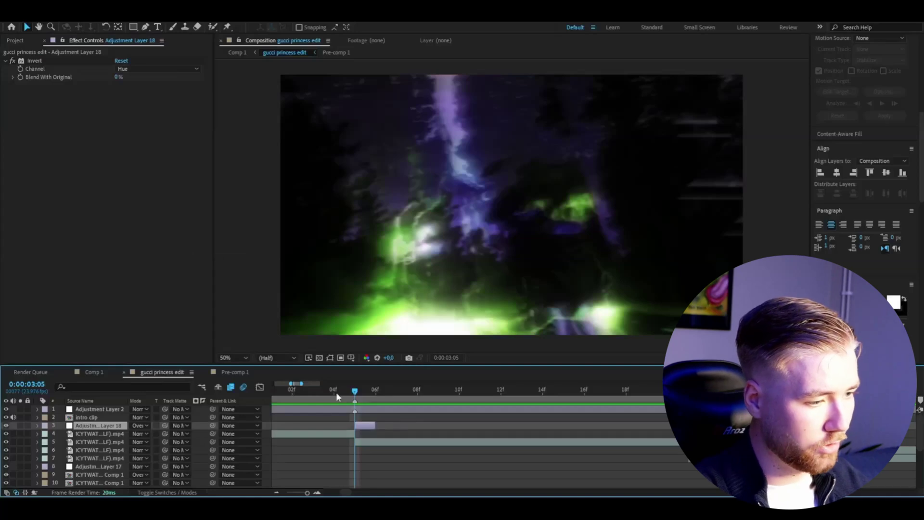
Duplicate the one-frame Invert layer to 0:00:03:07, set its Channel to YIQ and switch its layer mode to a Classic color mode.
key(Page_Down)
key(Page_Down)
key(ctrl+d)
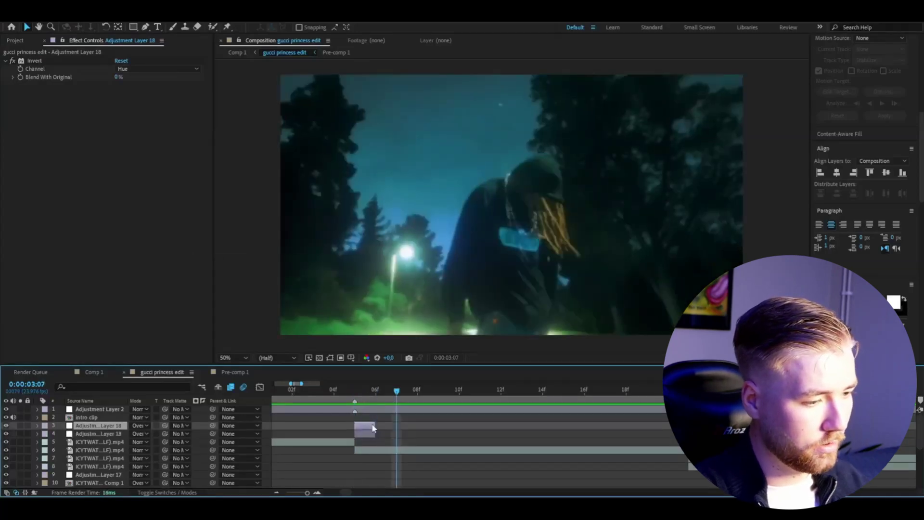
key(bracketleft)
click(137, 69)
click(167, 164)
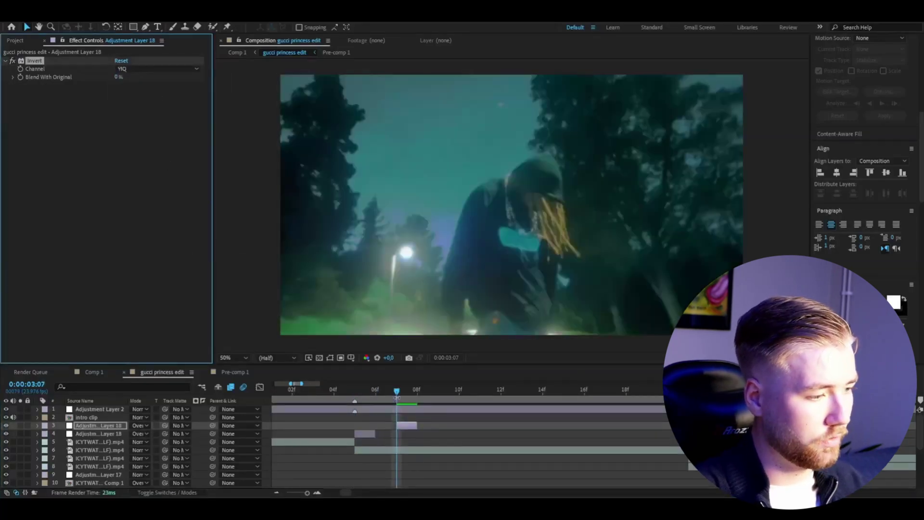
click(139, 426)
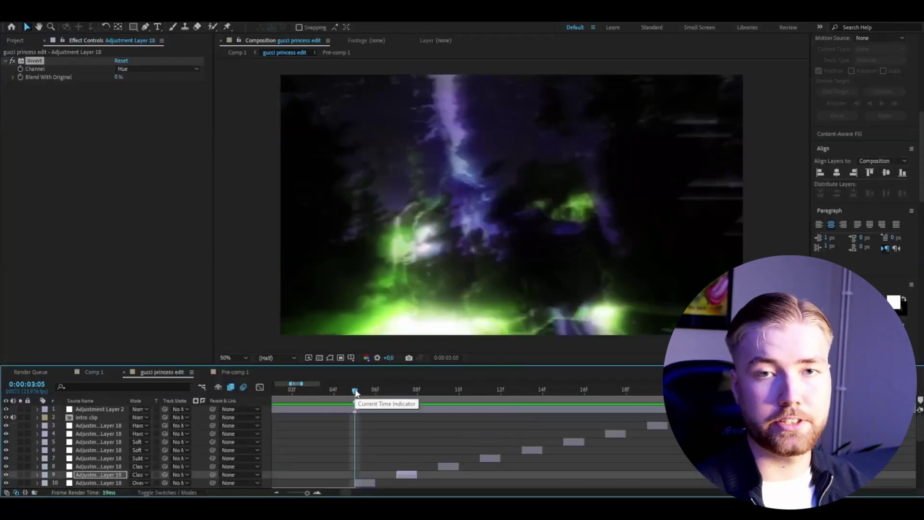
Preview the flashing Invert frames from 0:00:03:05 and scrub to 0:00:03:16 to check their rhythm.
key(space)
key(space)
key(space)
key(space)
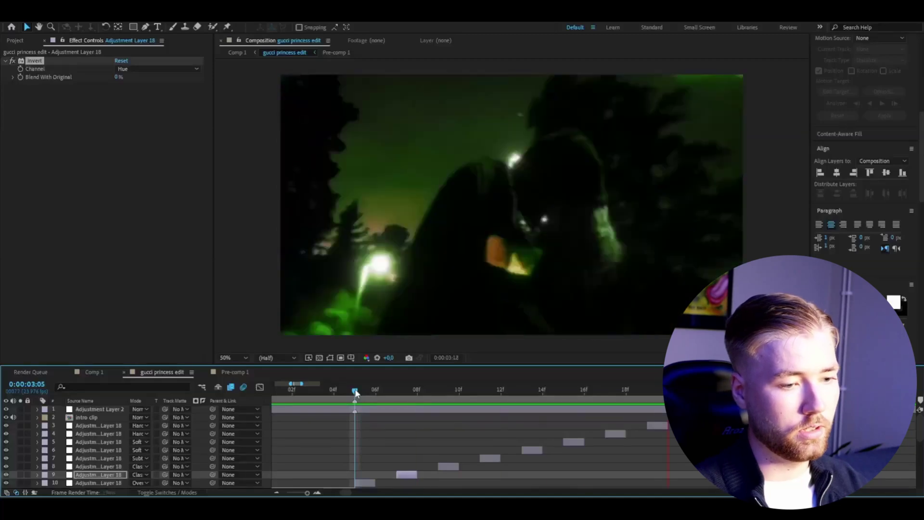
drag(356, 394, 580, 402)
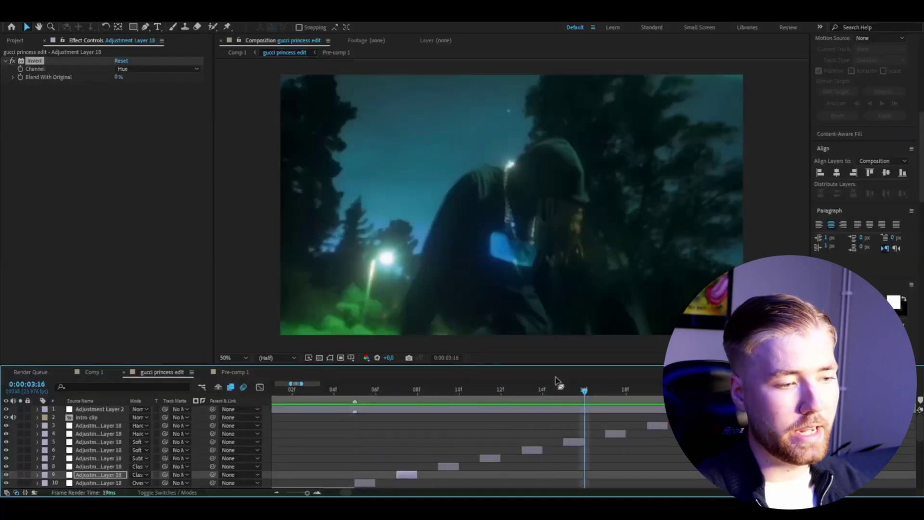
Duplicate the uppermost In Phase Chrominance Invert layer to extend the flashes and check the frame at 0:00:03:21.
click(639, 425)
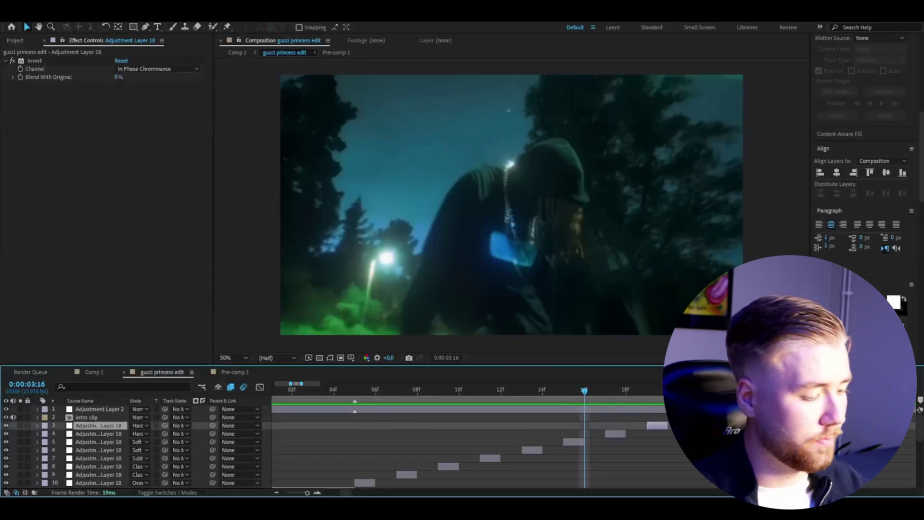
key(ctrl+d)
key(space)
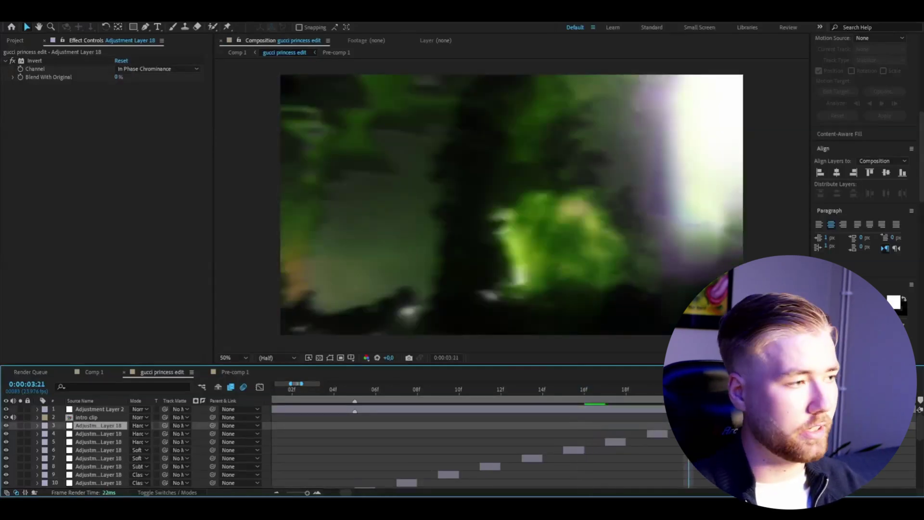
Set the newest one-frame adjustment layer at 0:00:03:21 to Normal mode and its Invert Channel to RGB.
click(139, 425)
click(186, 69)
click(185, 69)
click(129, 77)
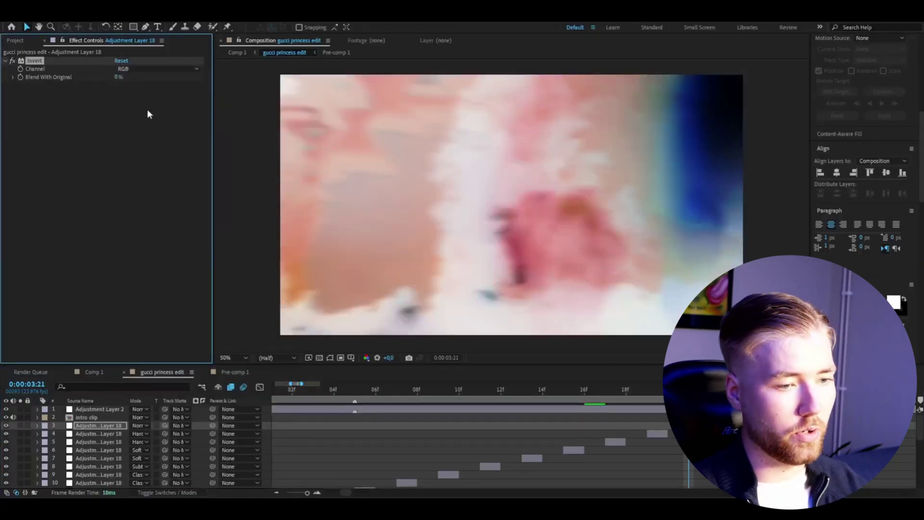
Preview the complete sequence of invert flashes from 0:00:03:05.
click(356, 399)
key(space)
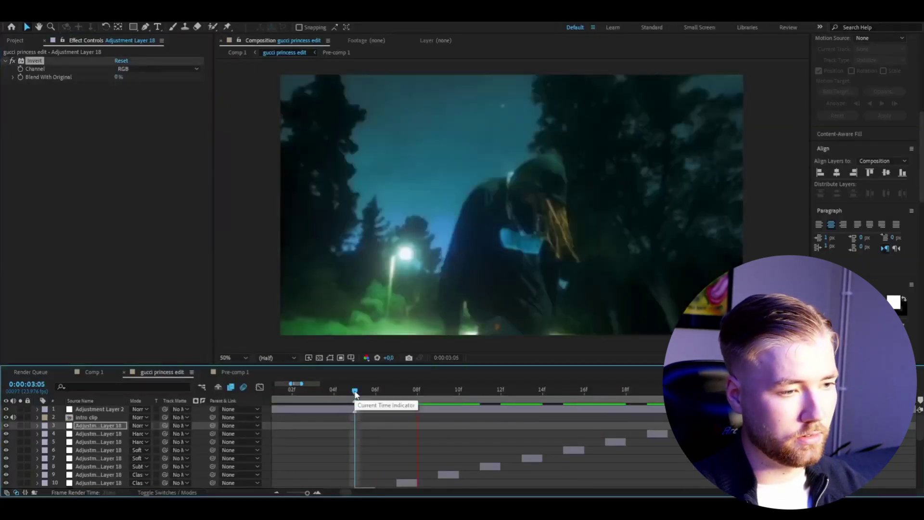
drag(355, 391, 559, 424)
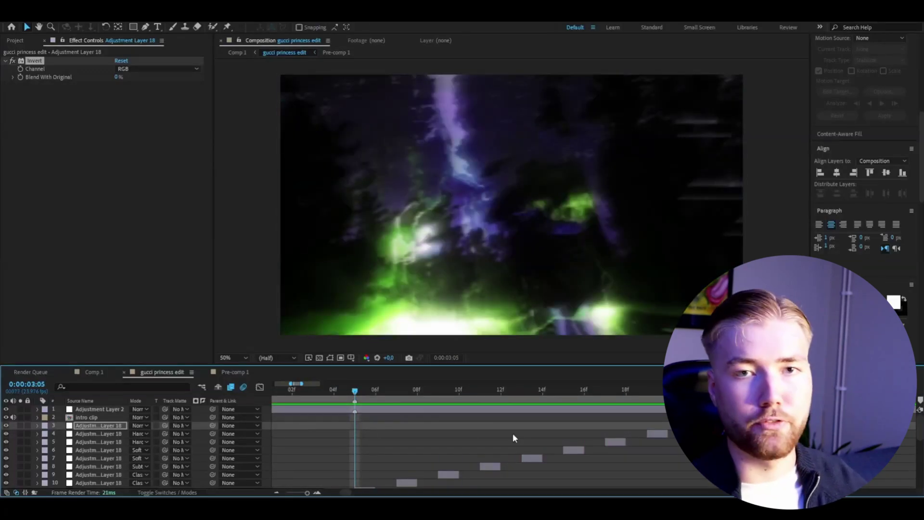
Apply S_Flicker to the video clip that starts at 0:00:03:05 and set its Amplitude to 1.
scroll(399, 445, down, 3)
click(390, 435)
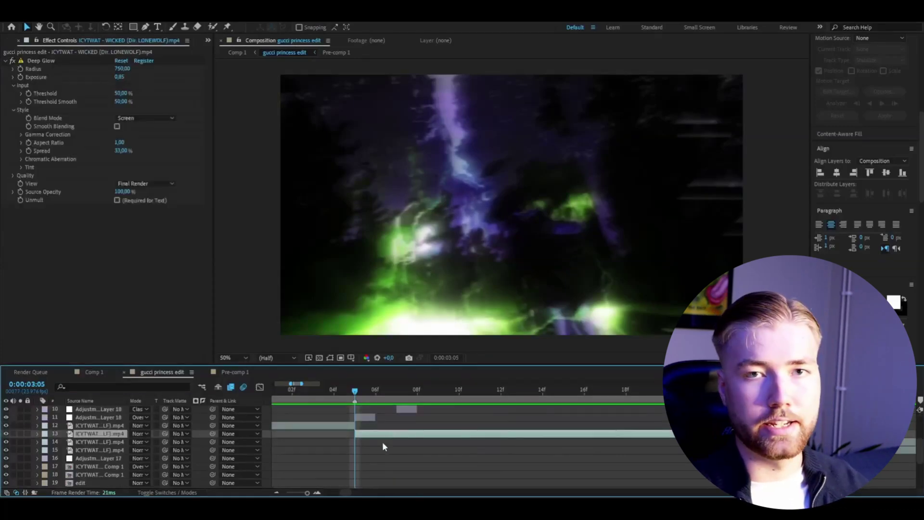
key(ctrl+space)
text(fli)
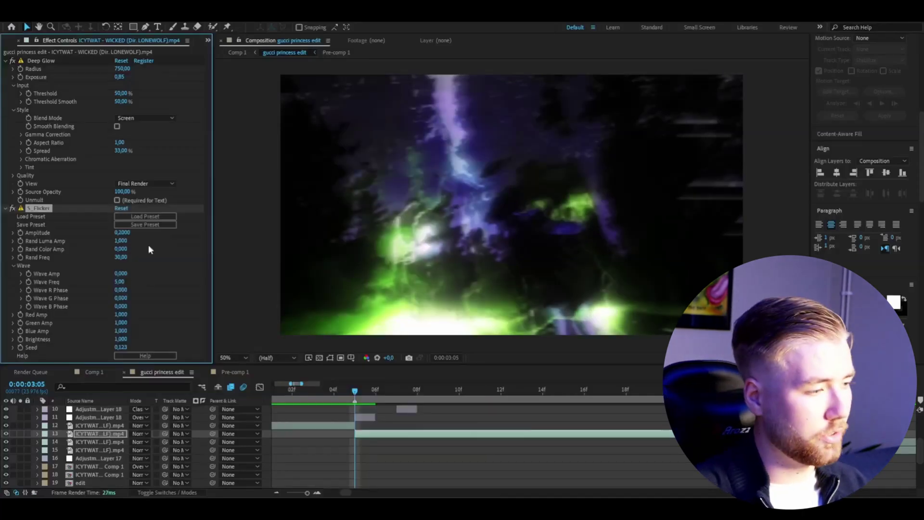
click(131, 232)
text(1)
key(Return)
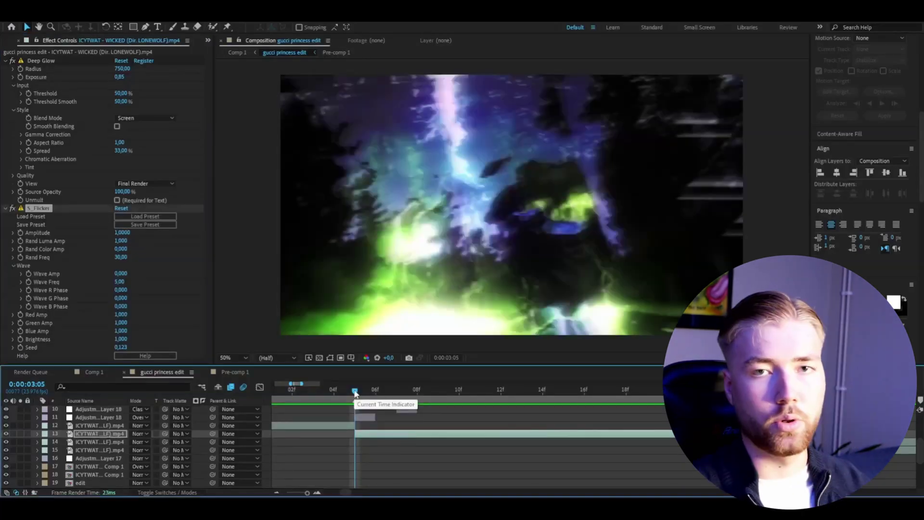
Play the section from 0:00:03:05 to check the flicker together with the invert flashes.
key(space)
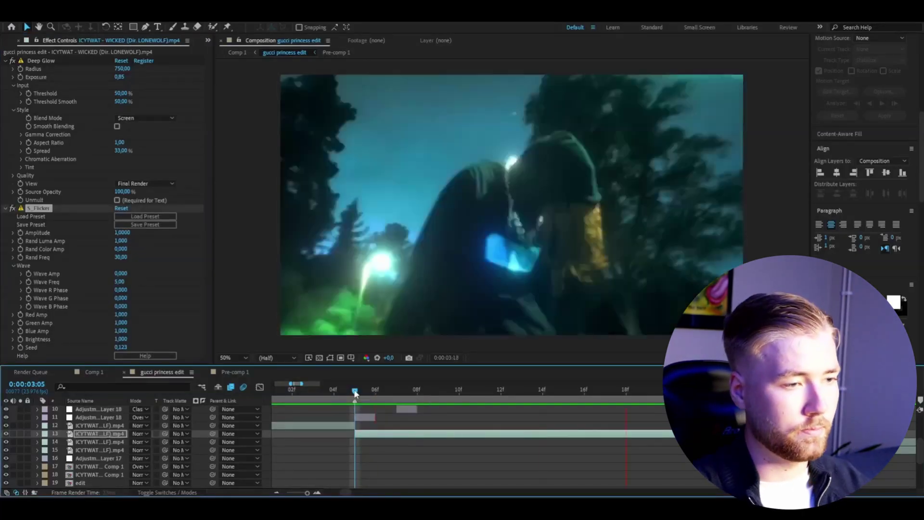
key(space)
key(space)
key(space)
key(space)
key(space)
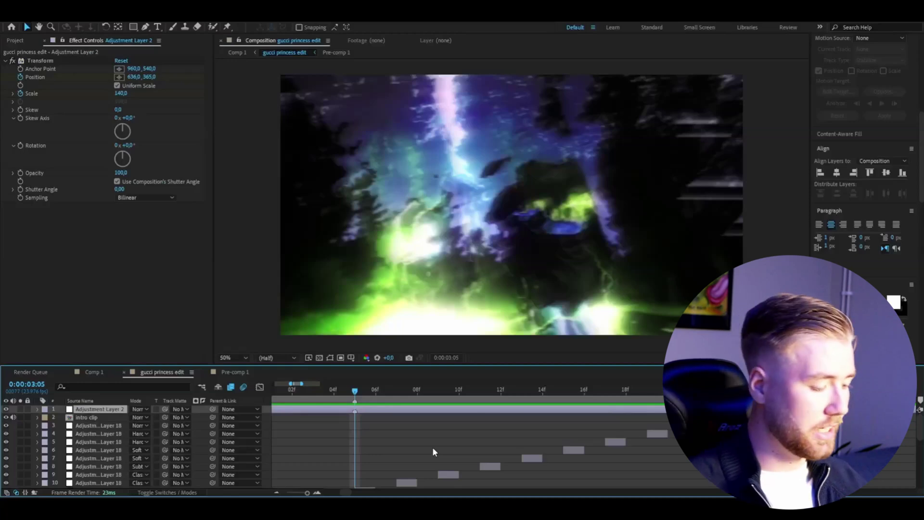
Add a full-length adjustment layer with a striped color glitch effect above all layers and set its mode to Overlay.
key(ctrl+alt+y)
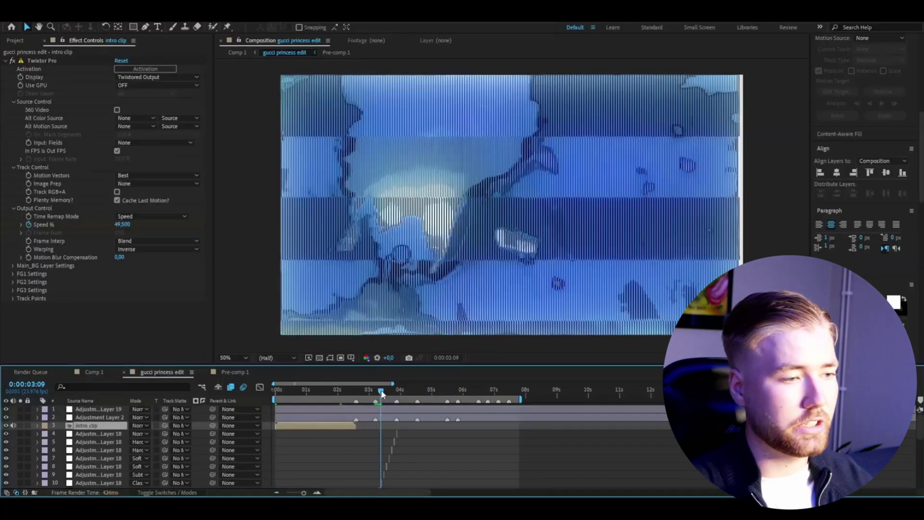
click(377, 391)
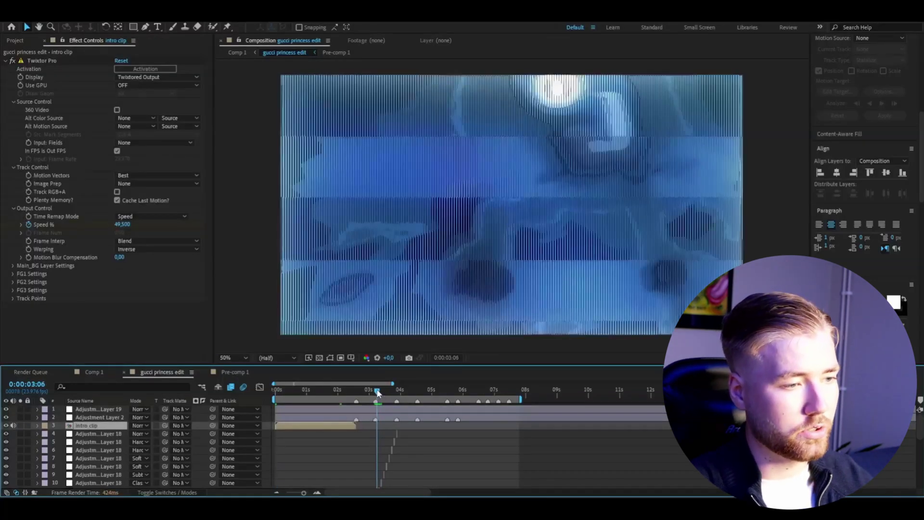
drag(377, 391, 373, 391)
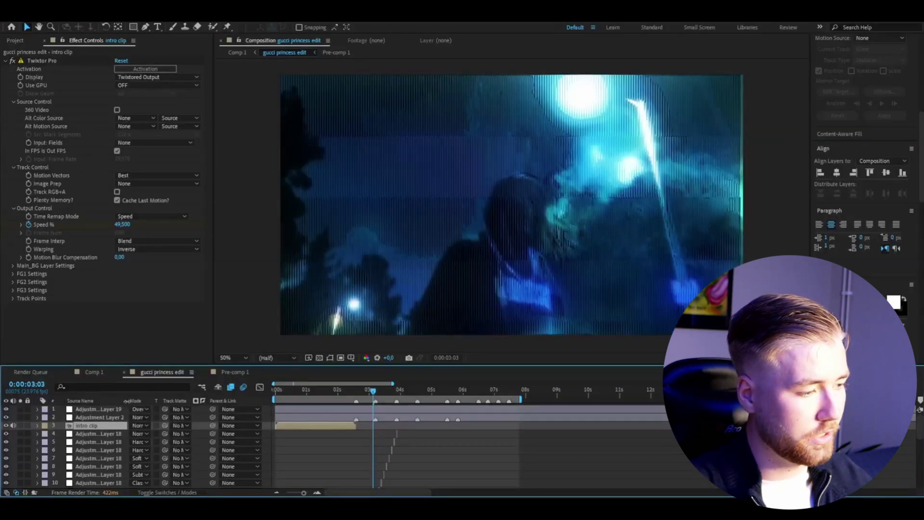
Scrub to 0:00:04:06 and play from 0:00:03:05 to check the overlaid color glitch.
drag(381, 395, 409, 394)
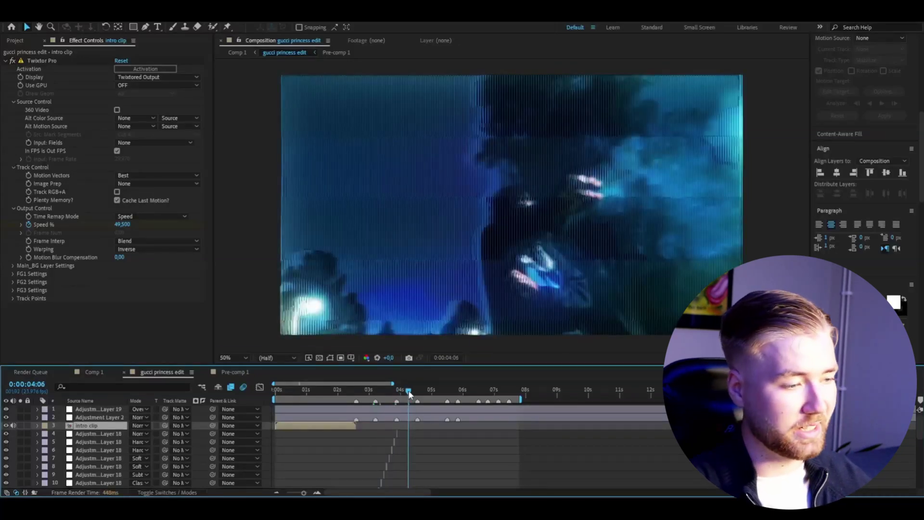
drag(410, 393, 385, 392)
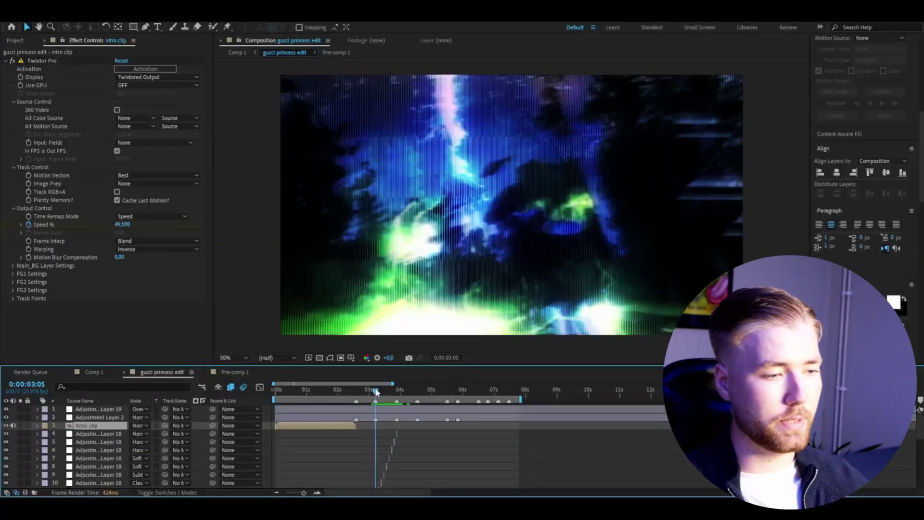
key(space)
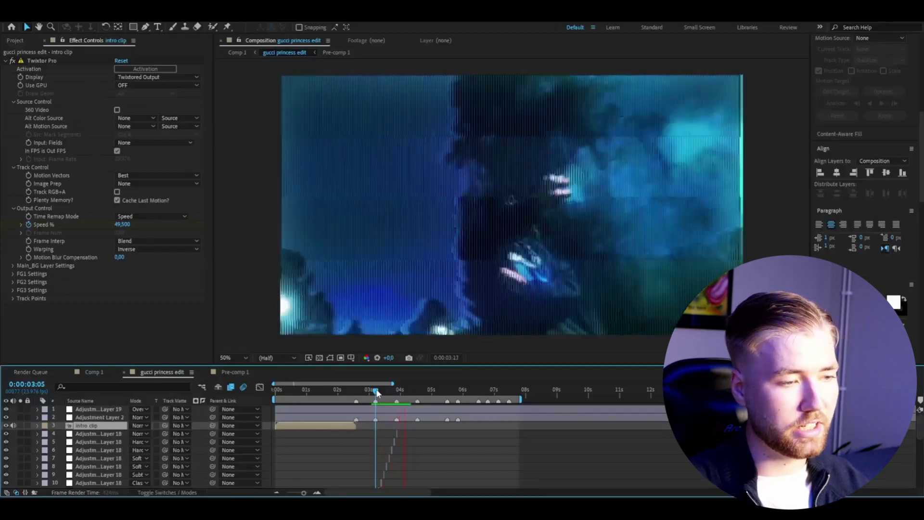
click(383, 391)
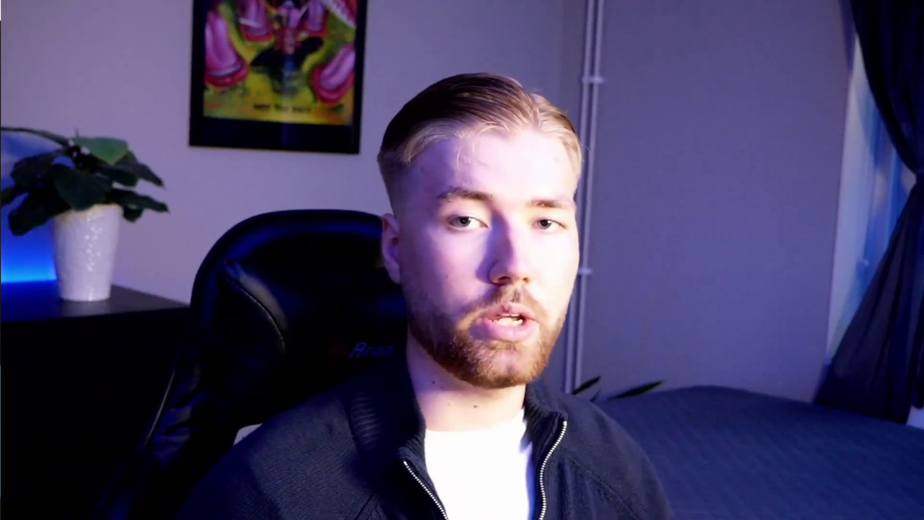
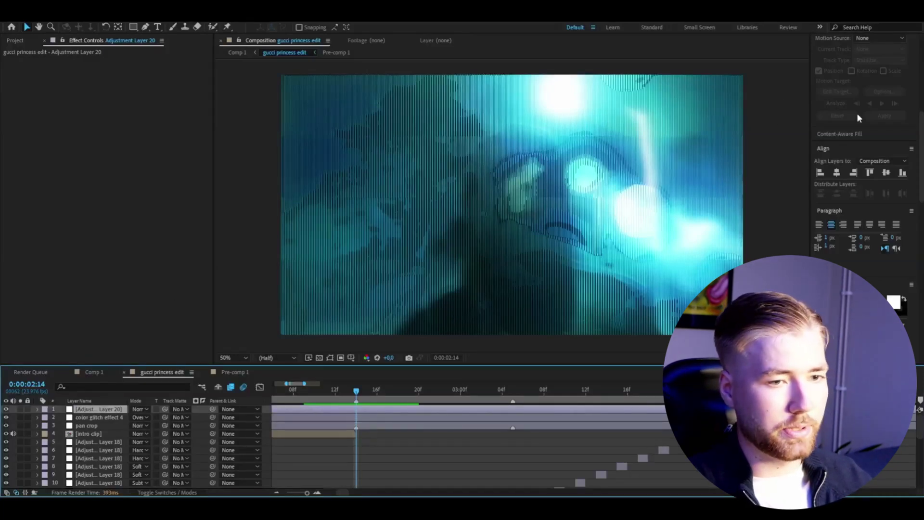
Trim the new adjustment layer around the 0:00:02:14 cut and apply Motion Tile with Output Width and Height 150 and Mirror Edges on.
scroll(875, 156, up, 5)
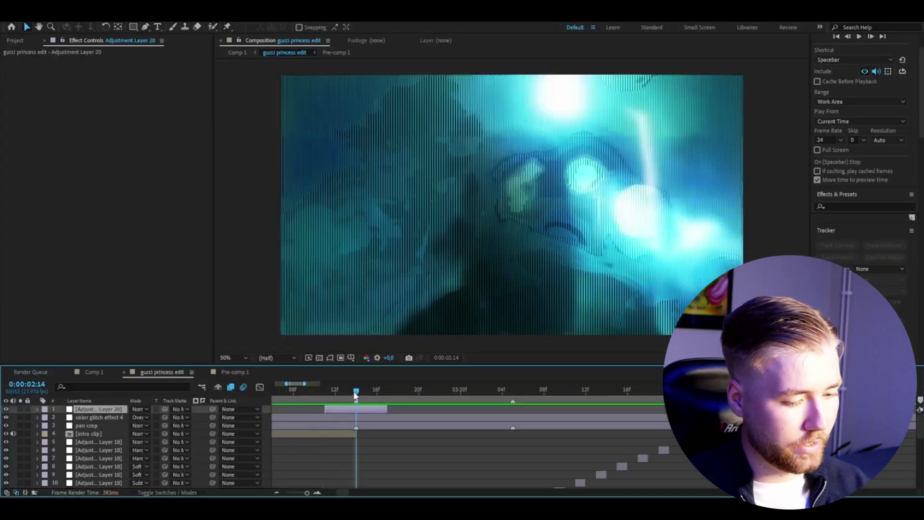
mouse_move(355, 394)
mouse_down()
mouse_move(340, 395)
mouse_move(360, 406)
mouse_up()
key(ctrl+space)
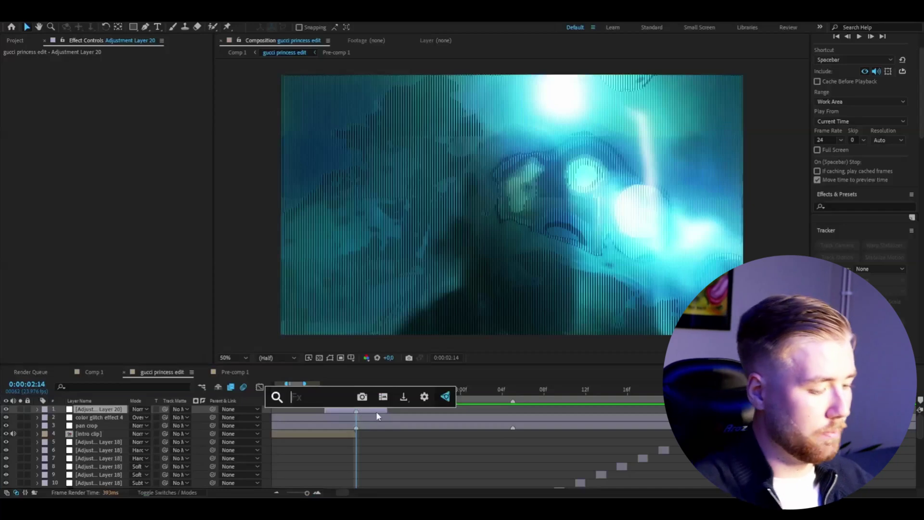
text(mo)
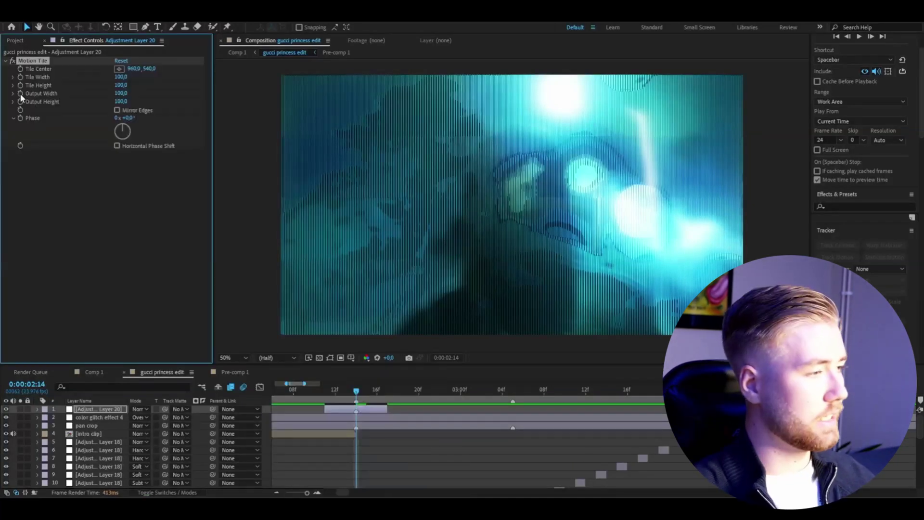
click(121, 94)
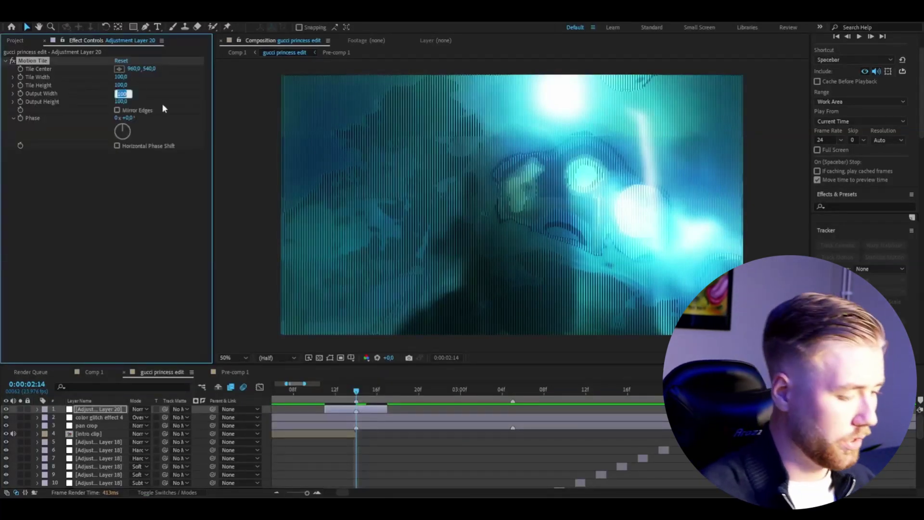
text(150,)
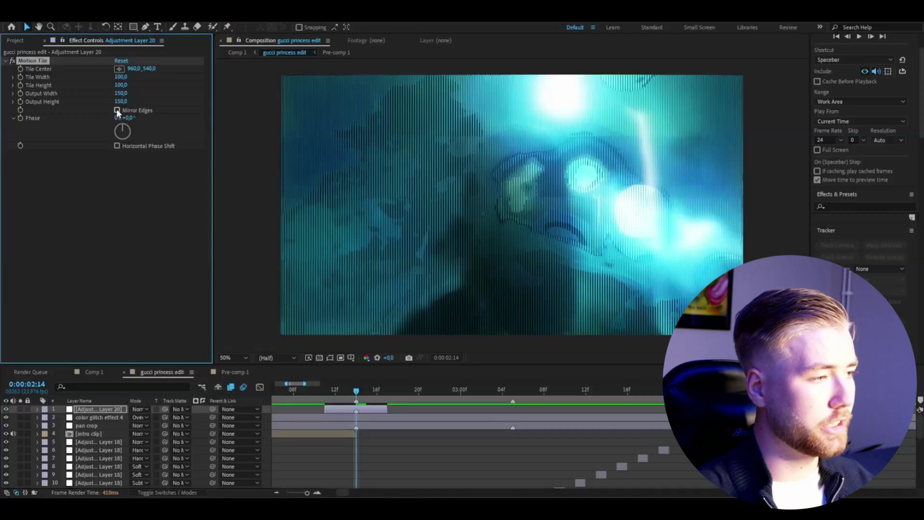
click(117, 111)
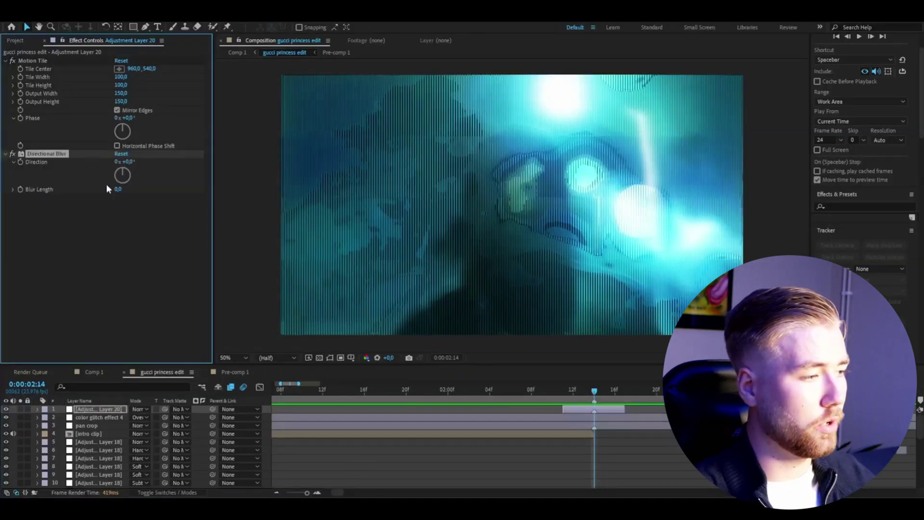
Keyframe the Directional Blur's Blur Length at 100 on 0:00:02:14 and 0 on 0:00:02:17.
text(100)
key(Return)
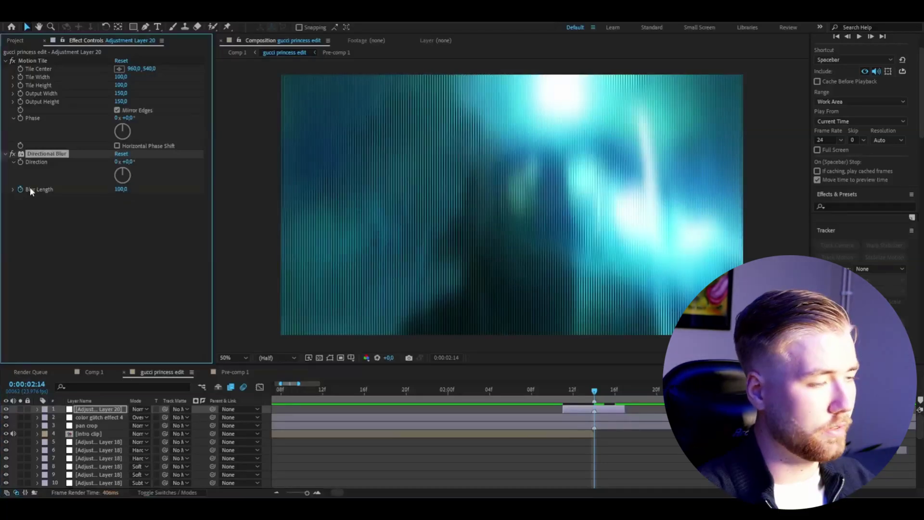
click(871, 37)
click(871, 37)
click(870, 37)
click(121, 189)
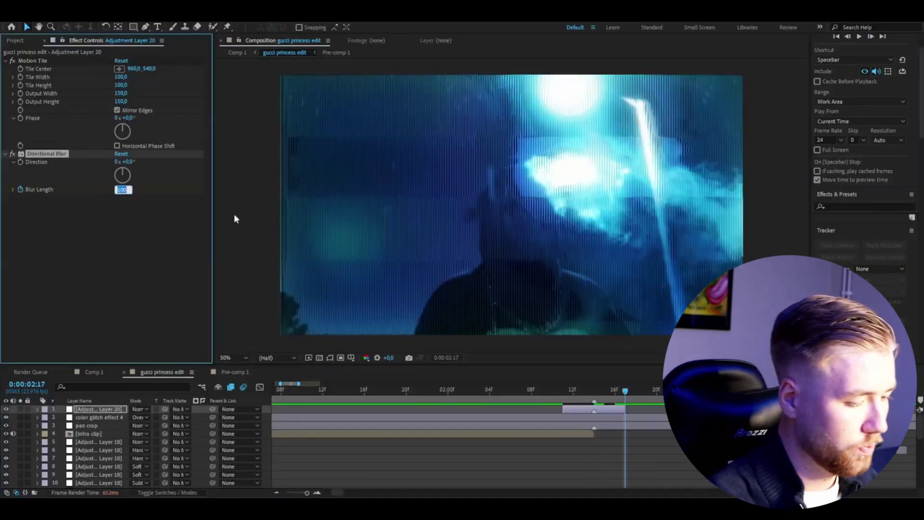
text(0)
key(Return)
Add a Blur Length keyframe of 0 at 0:00:02:11 and rename the adjustment layer "directional blur".
click(571, 390)
drag(571, 391, 562, 390)
click(119, 190)
key(BackSpace)
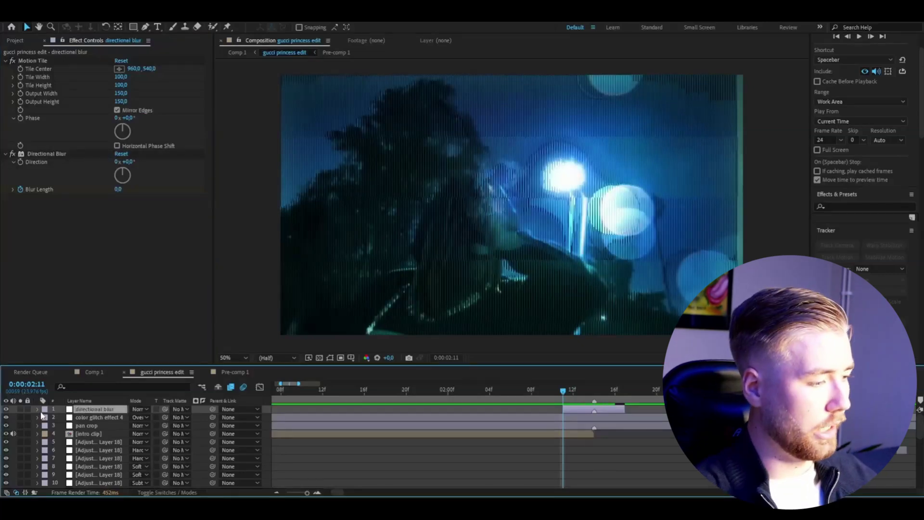
Apply Easy Ease to the three Blur Length keyframes and adjust their curve around the middle keyframe in the graph editor.
click(37, 409)
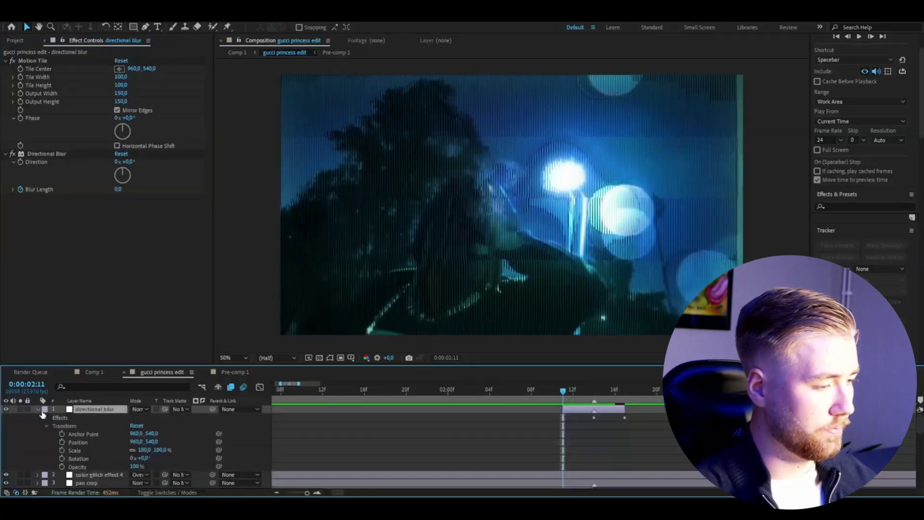
click(46, 418)
click(53, 434)
drag(642, 447, 556, 451)
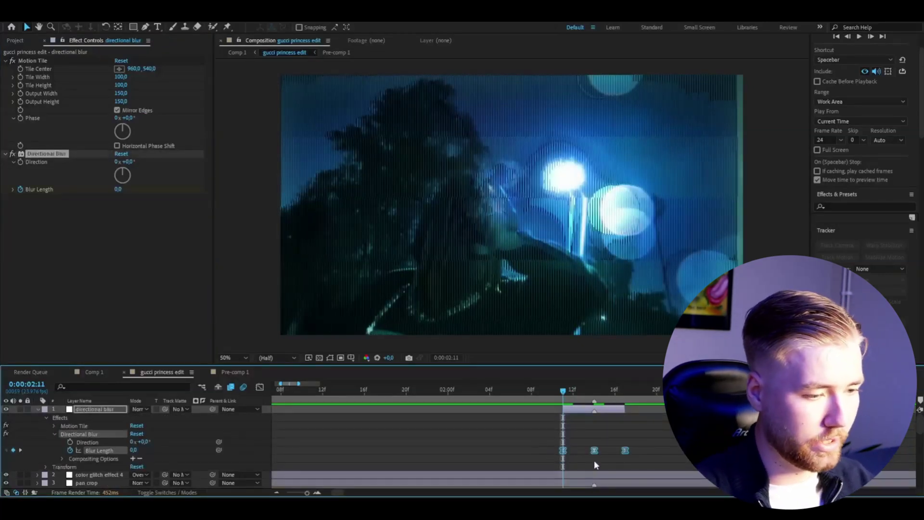
key(F9)
click(260, 387)
drag(573, 470, 605, 460)
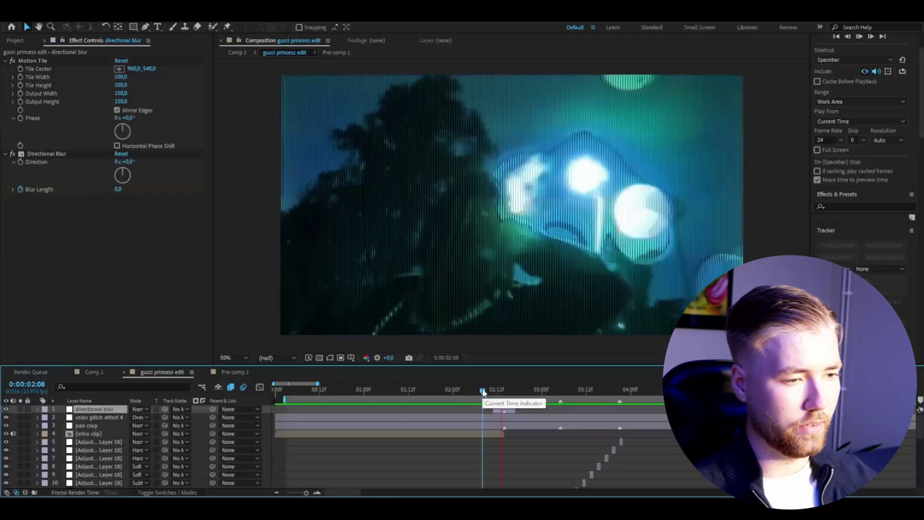
Preview the blur transition across the 0:00:02:14 cut, starting from 0:00:02:08.
drag(488, 392, 483, 392)
click(483, 390)
key(space)
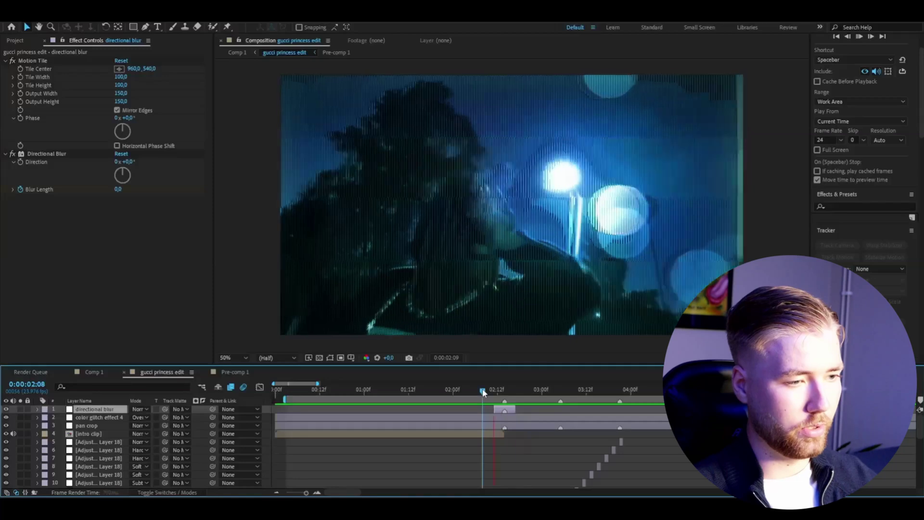
click(487, 389)
key(space)
key(space)
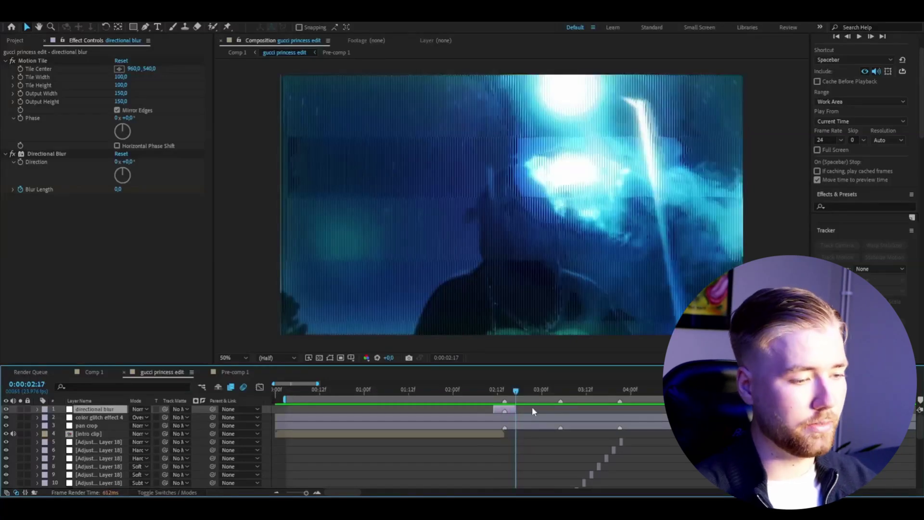
Duplicate the directional blur layer and move the copy so it is centered on the beat marker at 0:00:03:05.
key(ctrl+d)
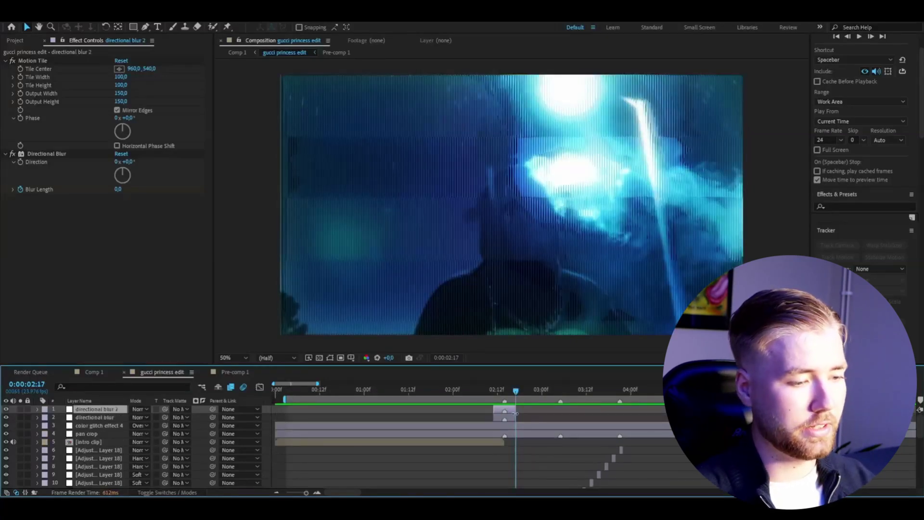
drag(519, 408, 562, 410)
click(564, 390)
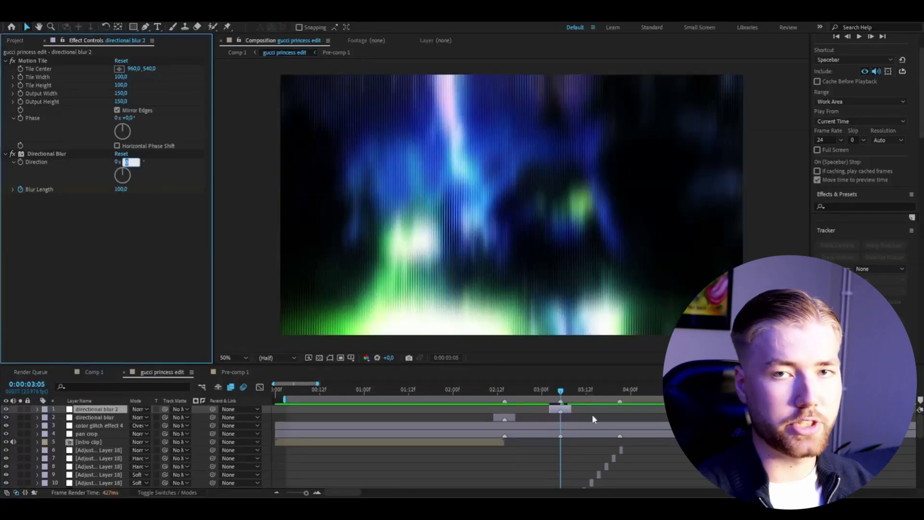
click(530, 379)
Set the Directional Blur's Direction on the duplicated layer to 90° and scrub back to check the transition.
click(127, 162)
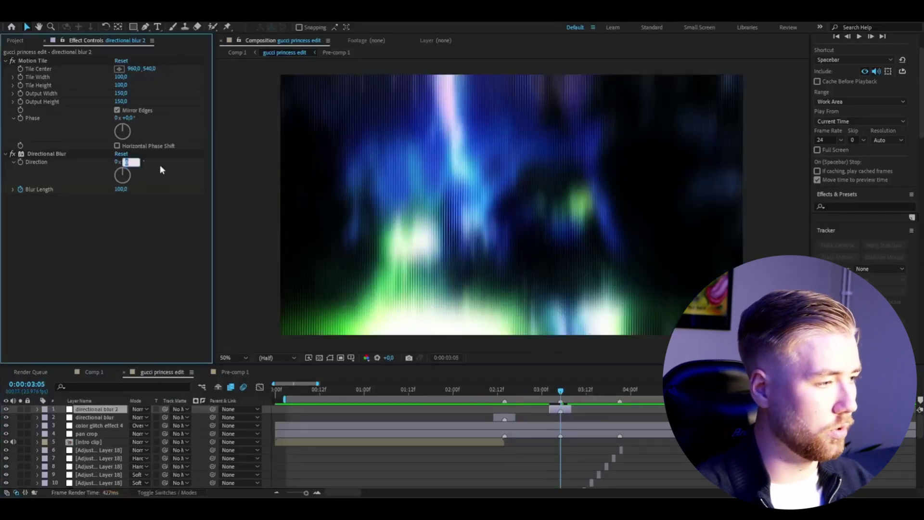
text(90)
key(Return)
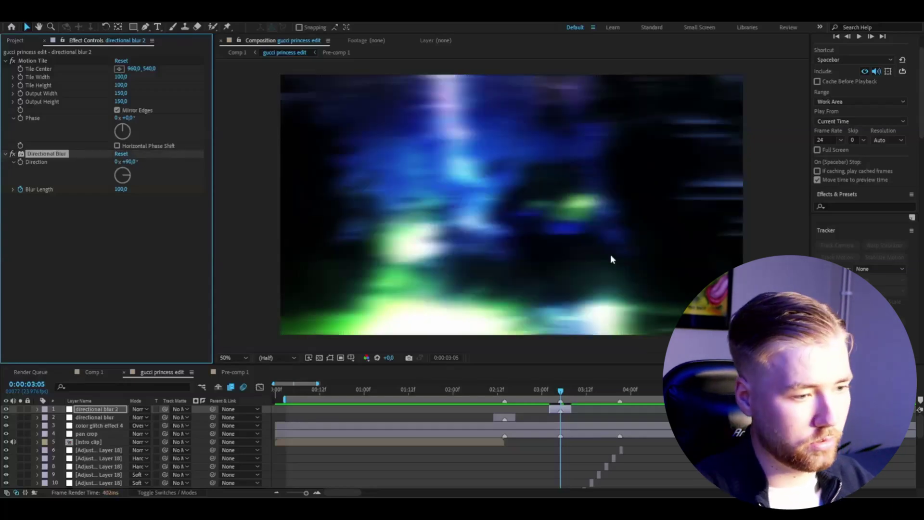
drag(560, 390, 544, 388)
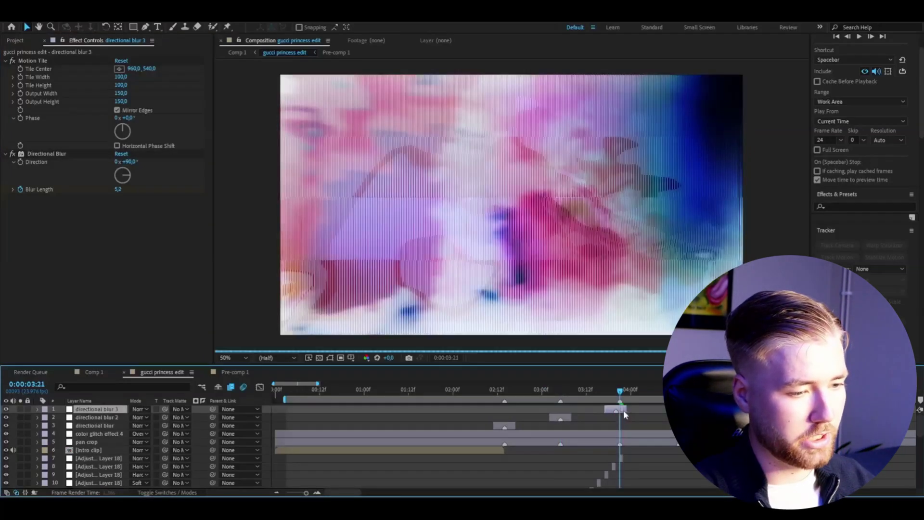
Align the third directional blur layer with the beat marker at 0:00:03:21 and adjust its blur Direction.
drag(623, 413, 627, 411)
click(133, 174)
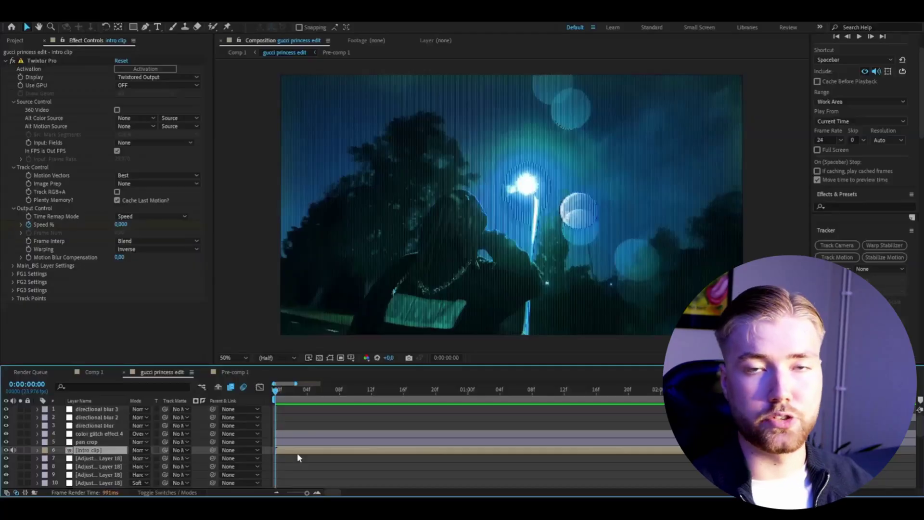
Apply S_DissolveLuma to the intro clip and keyframe Dissolve Percent from 100% at 0:00:00:00 to 0% at 0:00:01:00.
key(ctrl+space)
text(dis)
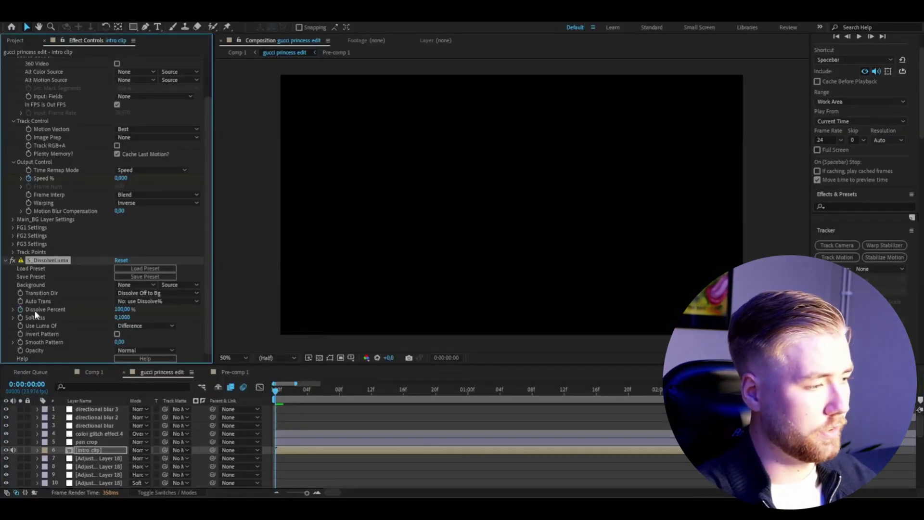
drag(281, 393, 469, 393)
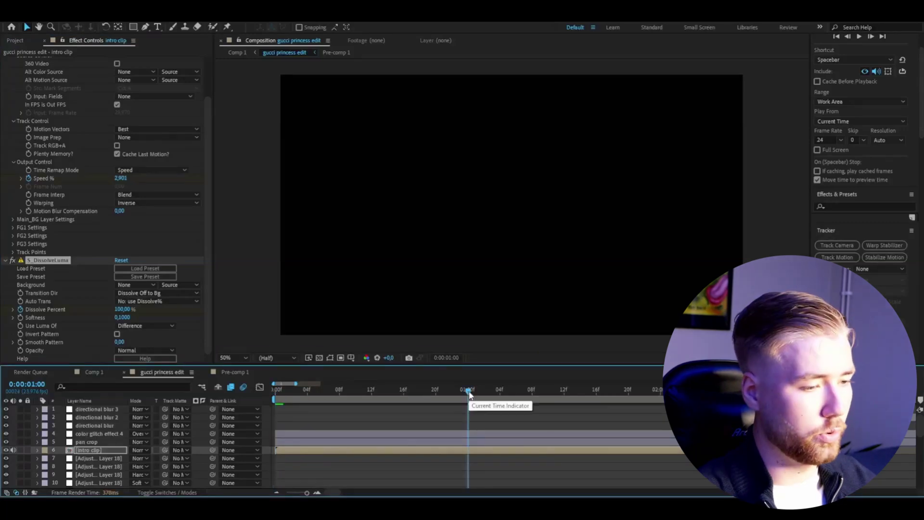
click(124, 310)
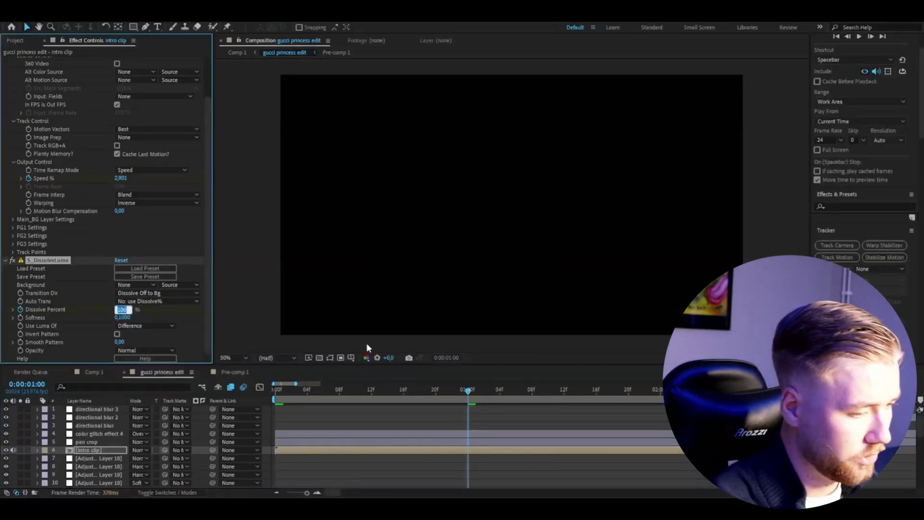
text(0)
key(Return)
Apply Easy Ease to both Dissolve Percent keyframes and reshape their graph curve to drop steeply first and level out slowly.
click(38, 450)
click(46, 459)
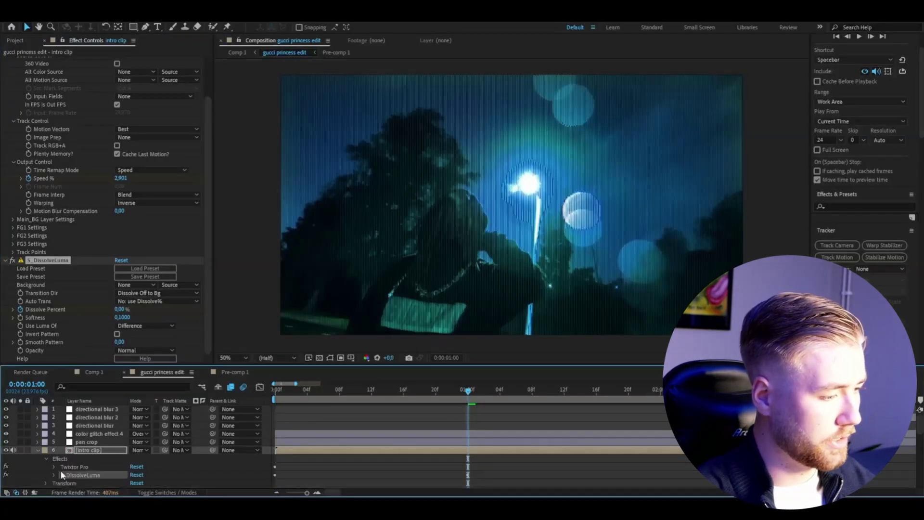
click(53, 475)
scroll(54, 475, down, 3)
drag(488, 455, 273, 461)
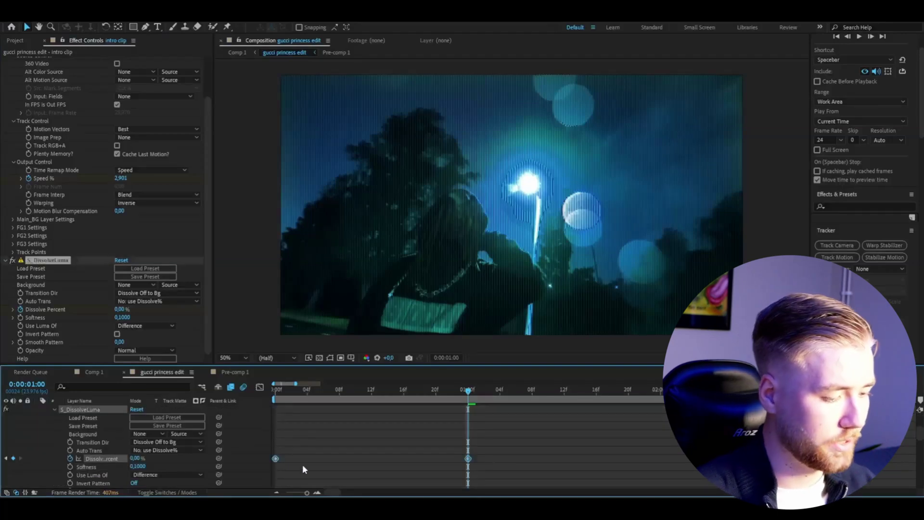
click(259, 388)
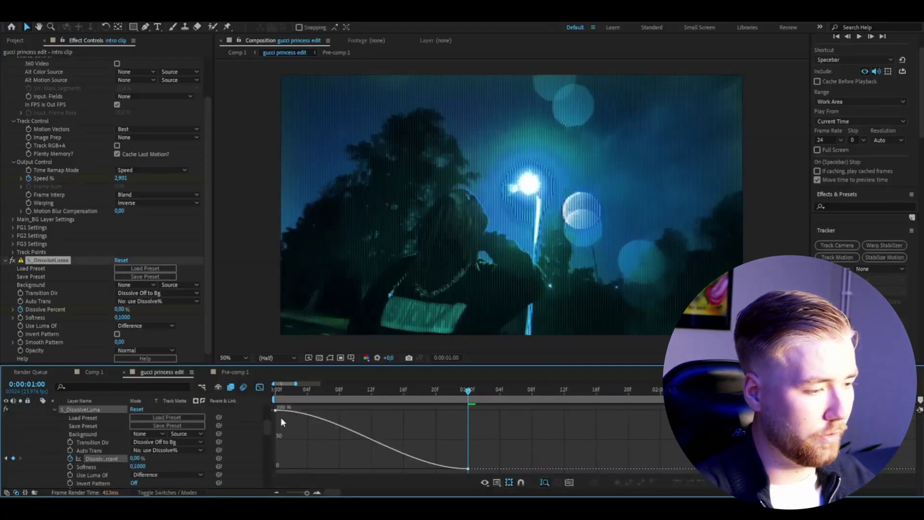
drag(345, 428, 272, 406)
drag(339, 410, 276, 467)
Preview the luma dissolve from the start of the composition and scrub to 0:00:00:09 to inspect it.
click(278, 391)
key(space)
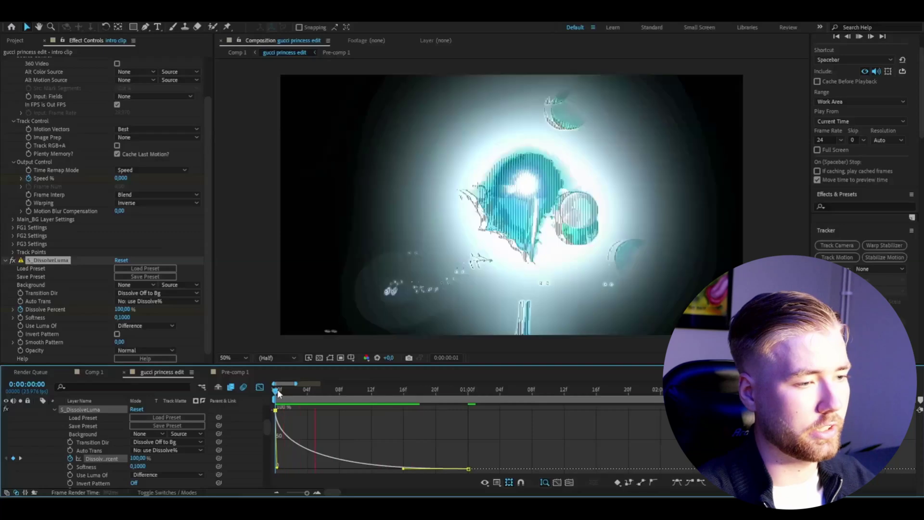
click(259, 387)
drag(331, 395, 350, 396)
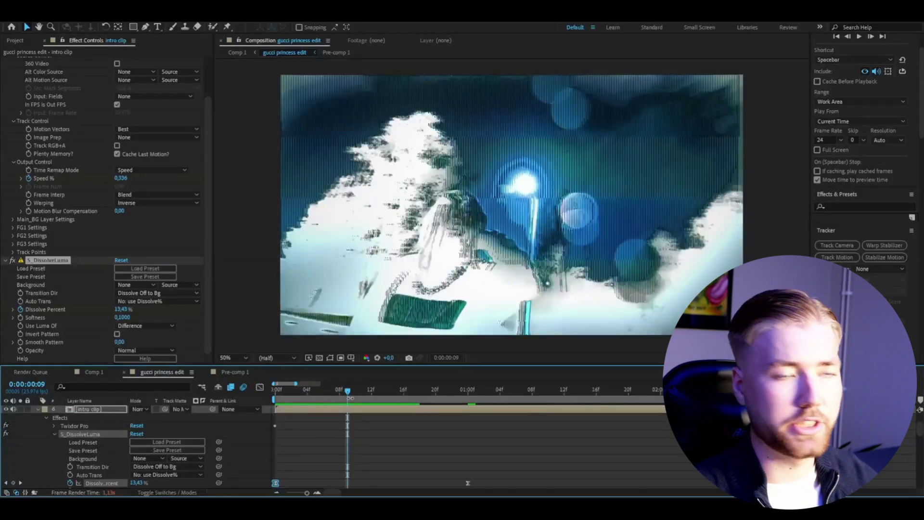
Try another Use Luma Of option on S_DissolveLuma and return it to Difference.
click(138, 325)
click(143, 346)
click(134, 324)
click(141, 368)
Apply S_Flicker to the intro clip and set Amplitude and Rand Color Amp to 1 at 0:00:00:00 for keyframing.
mouse_move(287, 390)
mouse_down()
mouse_move(355, 396)
mouse_move(275, 396)
mouse_up()
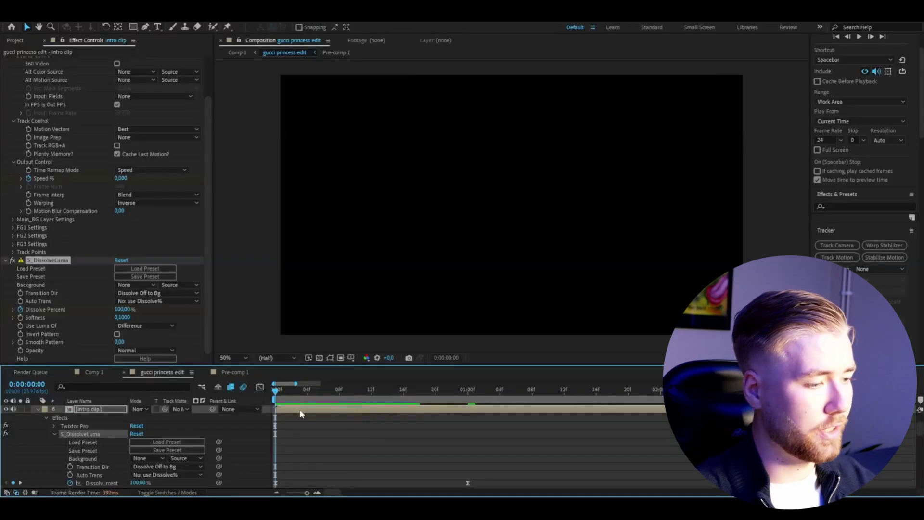
click(300, 411)
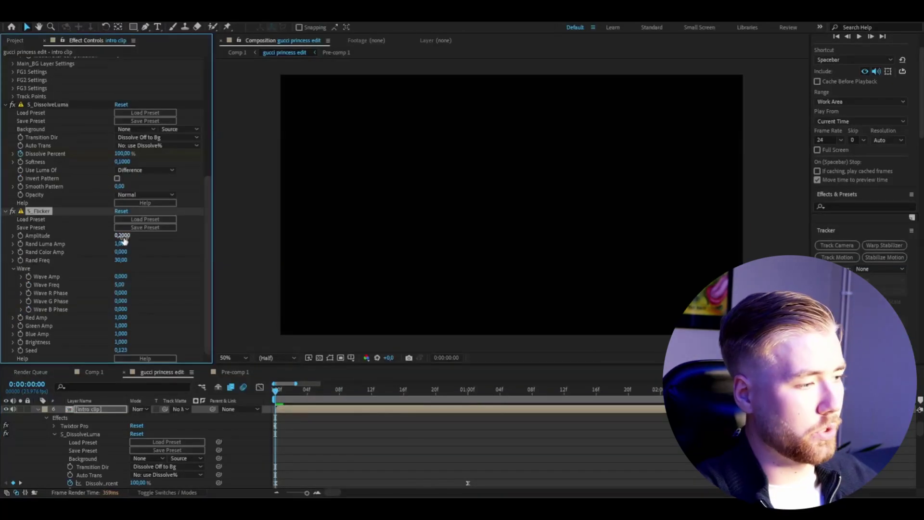
click(123, 236)
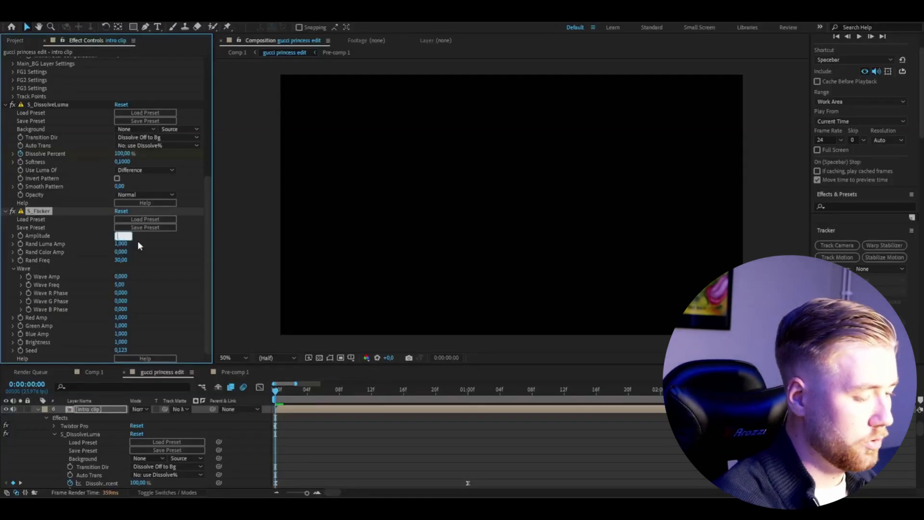
text(1)
key(Return)
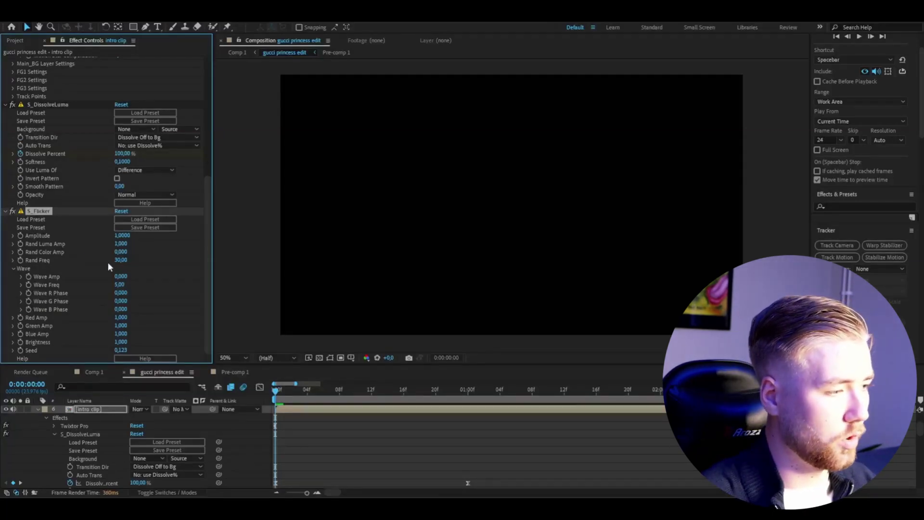
click(118, 252)
text(1)
key(Return)
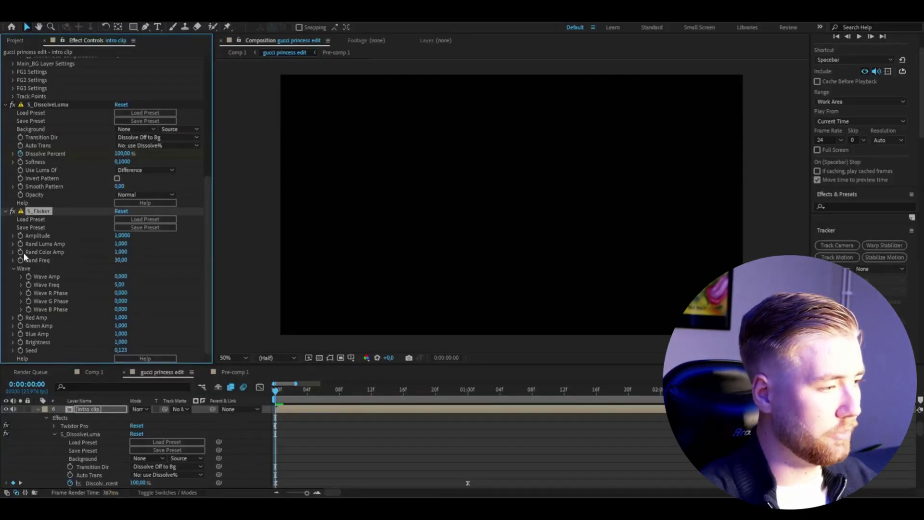
Keyframe S_Flicker's Rand Color Amp and Amplitude to 0 at 0:00:02:14.
key(space)
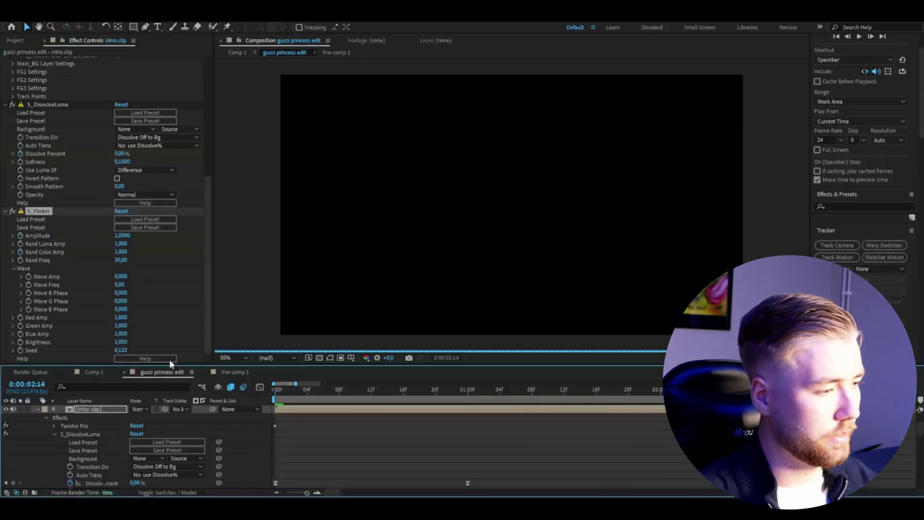
click(121, 252)
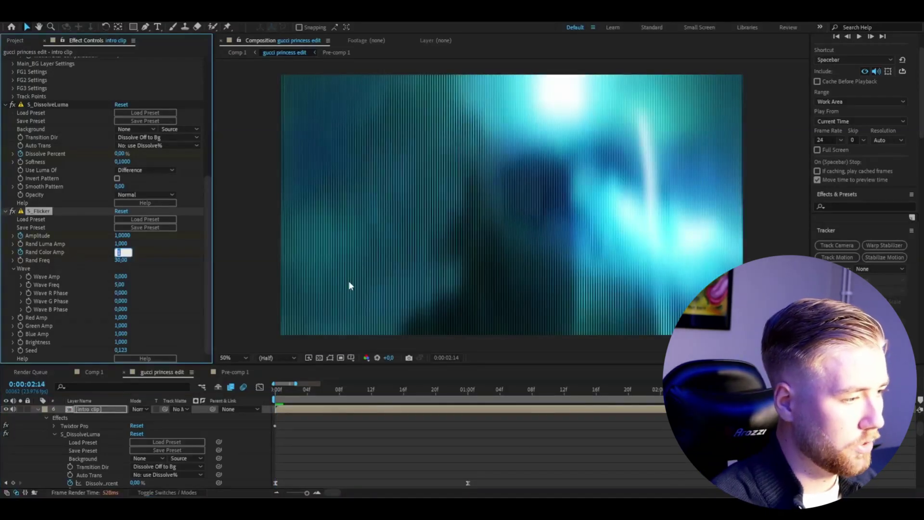
text(0)
key(Return)
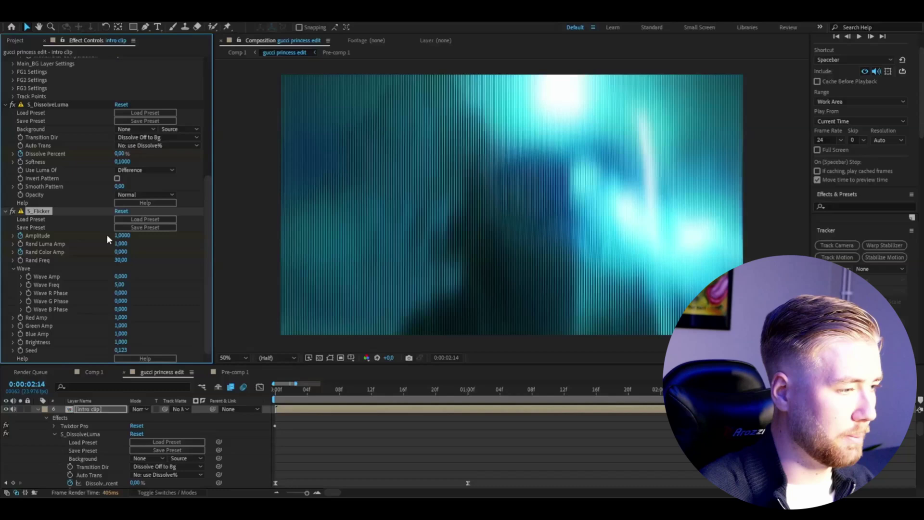
click(121, 236)
text(0)
key(Return)
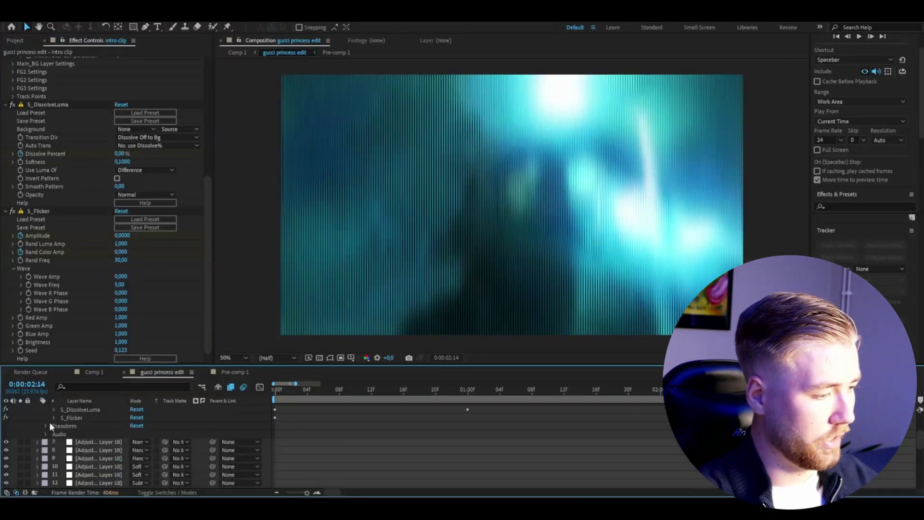
Select all Amplitude and Rand Color Amp keyframes of S_Flicker and apply Easy Ease to them.
click(55, 417)
scroll(54, 420, down, 1)
drag(685, 430, 272, 454)
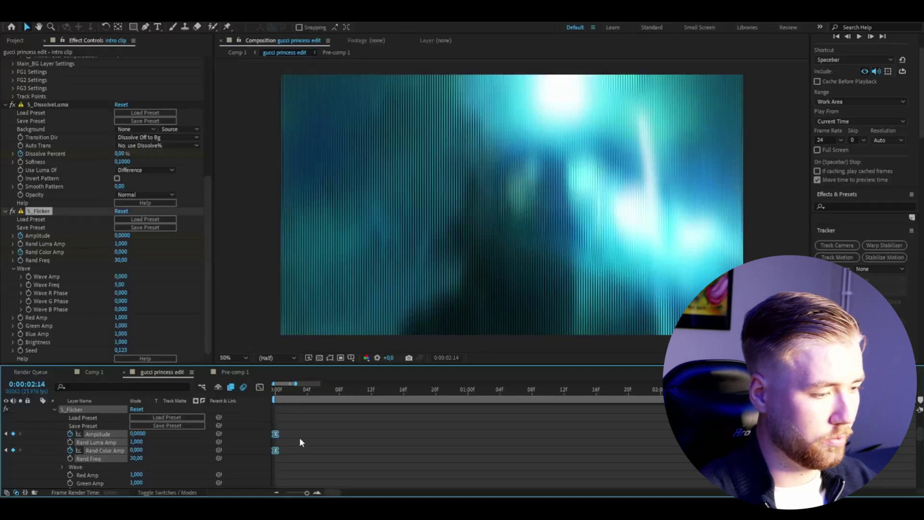
key(F9)
Reshape the Amplitude and Rand Color Amp curves in the graph editor so both fall steeply at the start and flatten out.
click(273, 409)
click(275, 434)
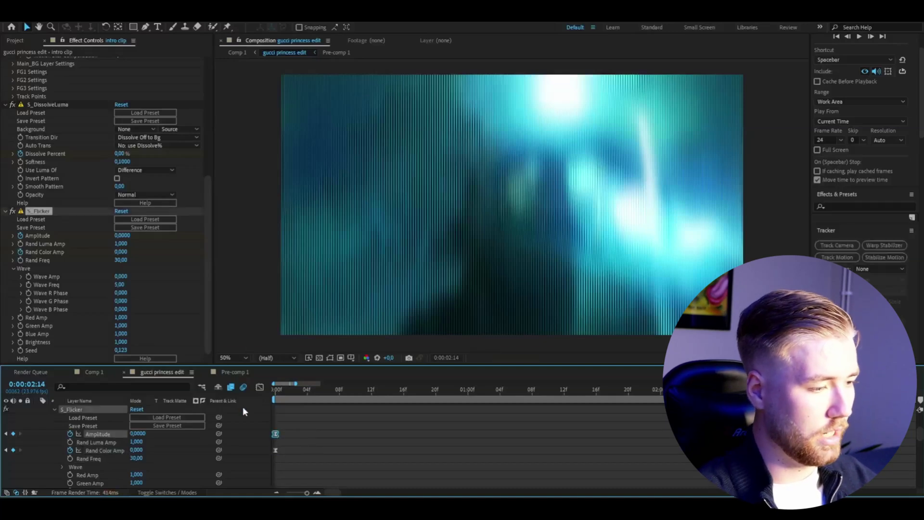
click(259, 387)
drag(428, 416, 255, 466)
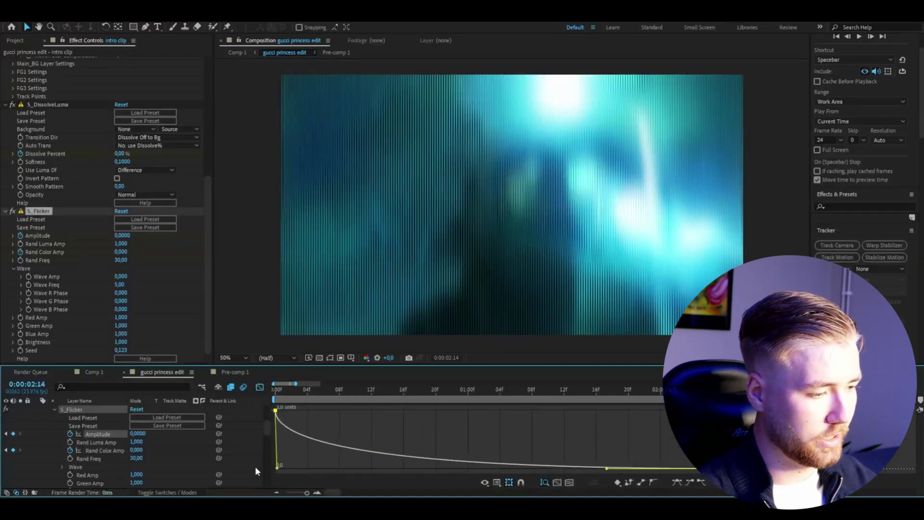
click(260, 386)
click(275, 450)
click(259, 387)
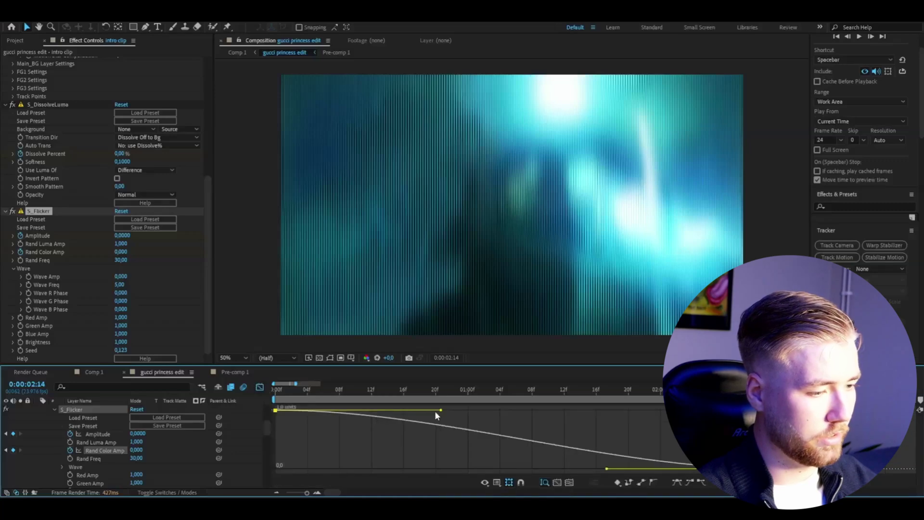
drag(442, 412, 261, 467)
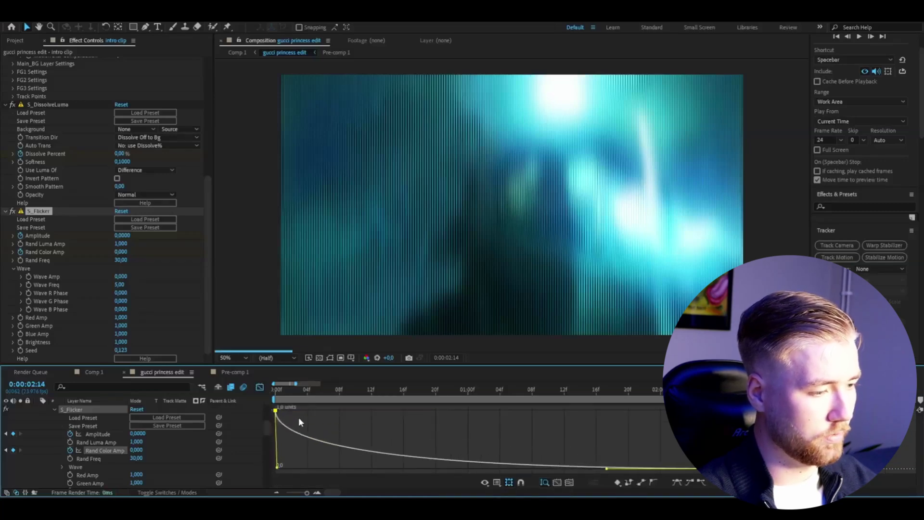
Preview the flickering intro from 0:00:00:00 and return to the first frame.
click(275, 392)
key(space)
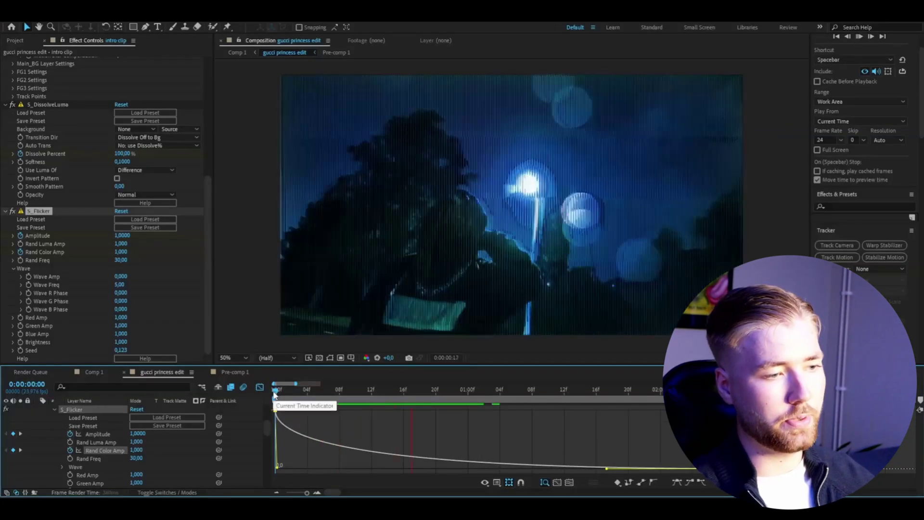
click(275, 394)
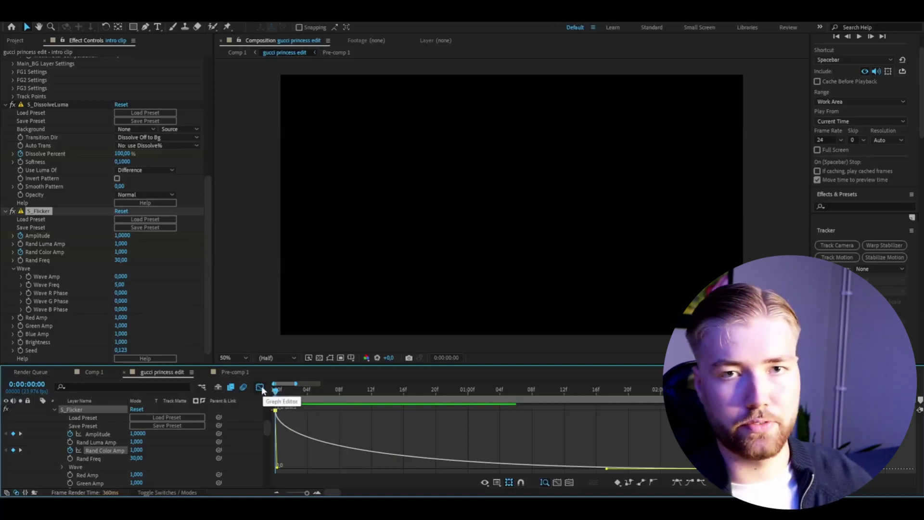